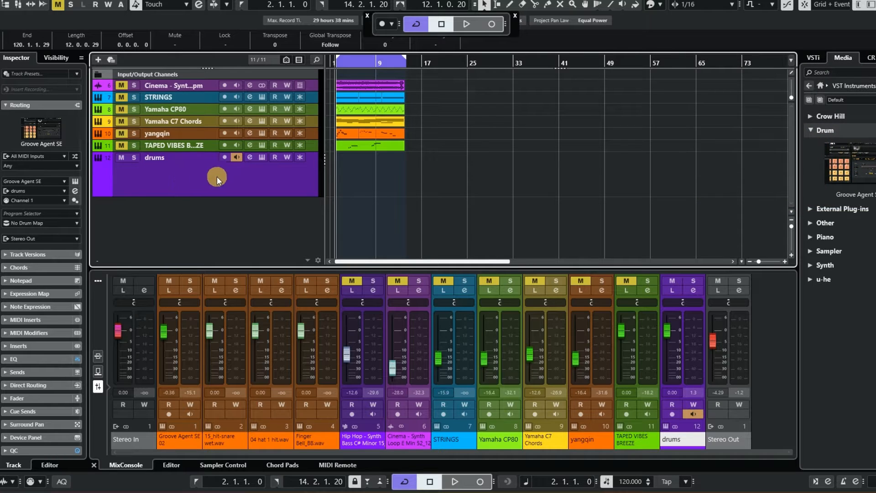
- Open Groove Agent SE on the drums track and audition the Vinyl Kit 01 kick, snare, rimshot, hi-hat and clap pads
left_click(261, 157)
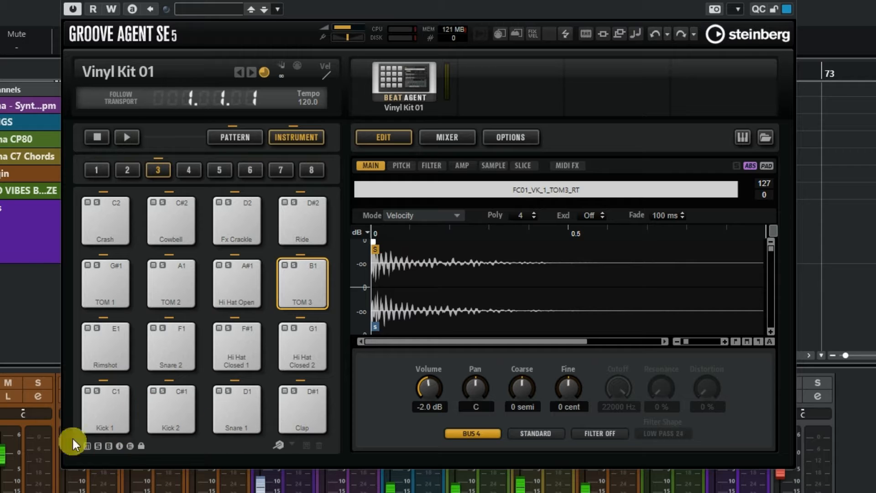
left_click(124, 420)
left_click(169, 409)
left_click(169, 354)
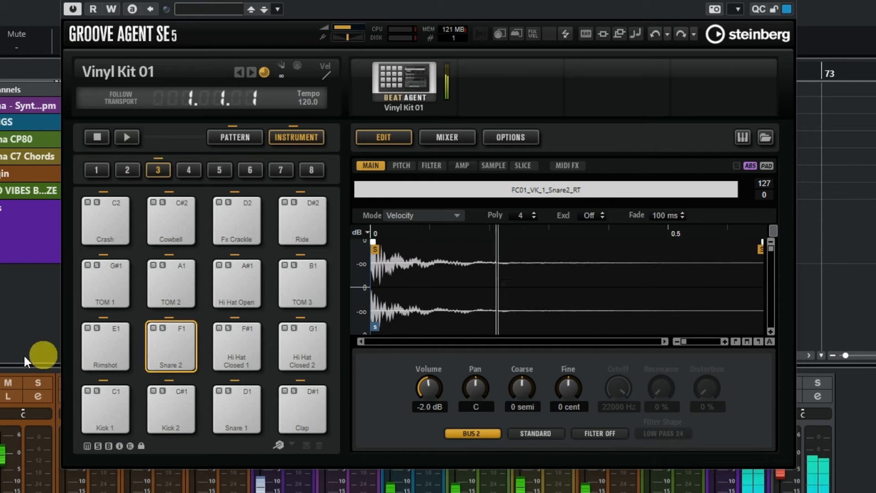
left_click(102, 354)
left_click(305, 352)
left_click(302, 415)
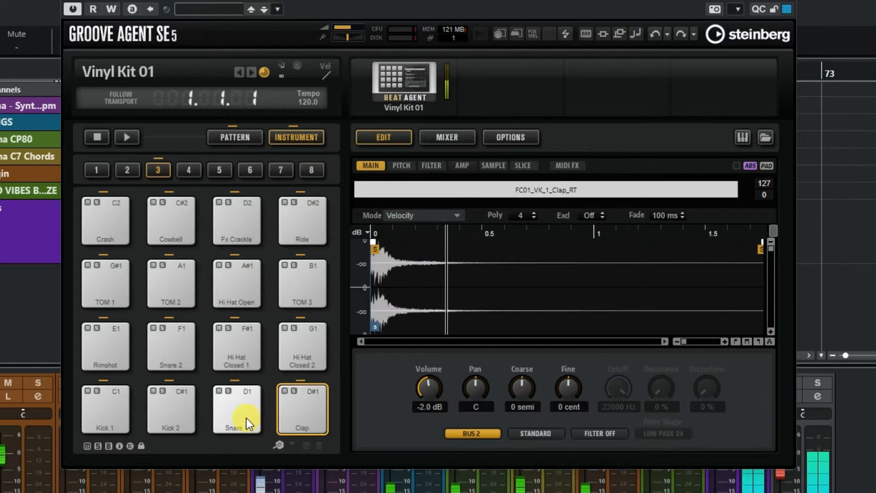
left_click(245, 417)
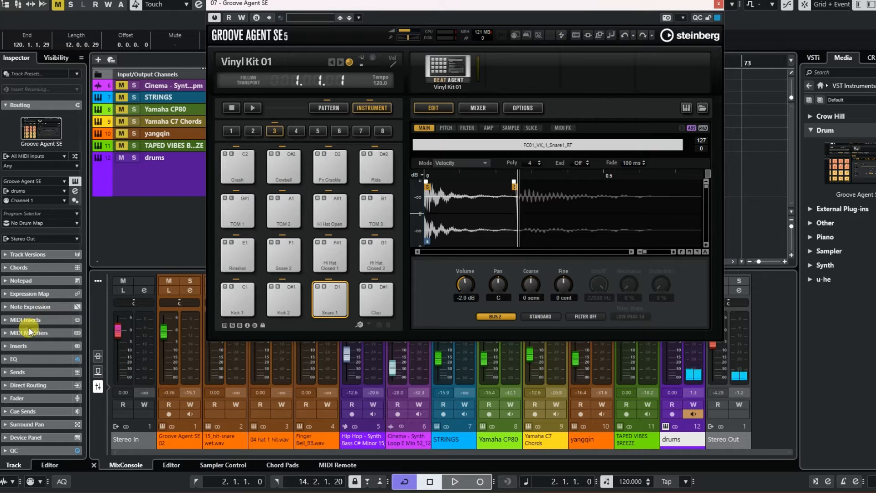
- Load Beat Designer into the first MIDI insert slot of the drums track
left_click(5, 320)
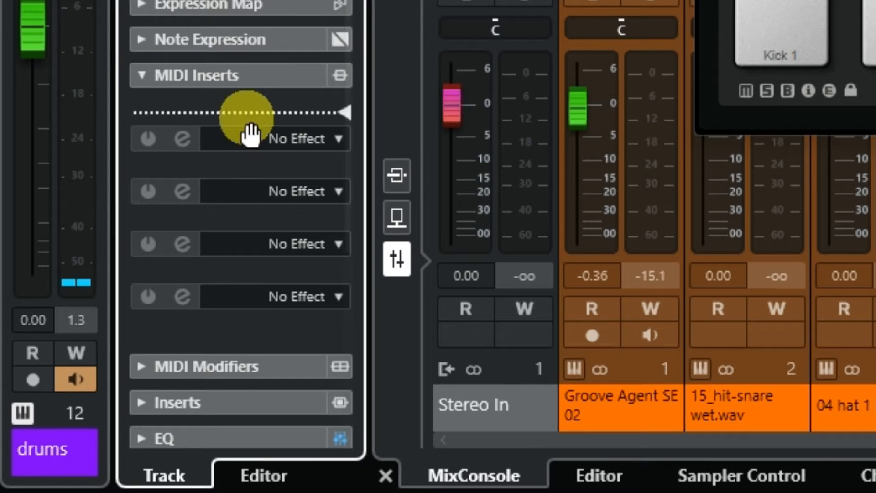
left_click(338, 139)
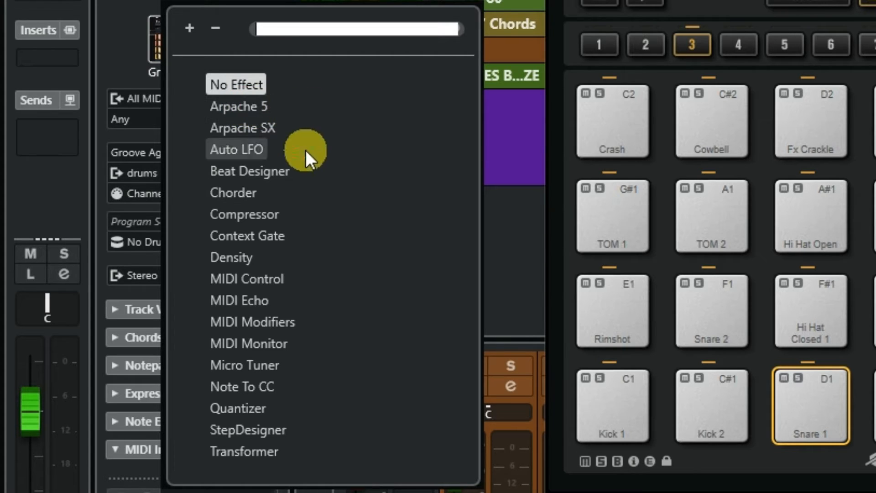
left_click(280, 177)
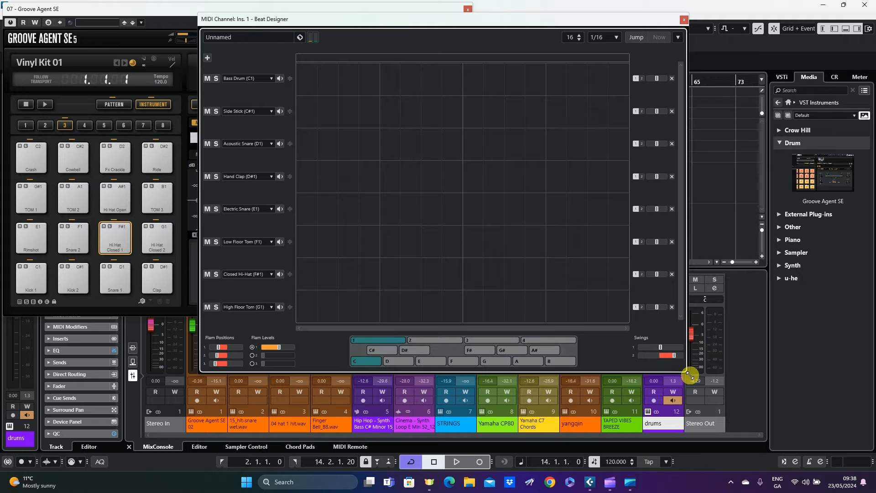
- Resize the Beat Designer window so all eight drum lanes are large and readable, and reposition it
left_click_drag(690, 375, 830, 218)
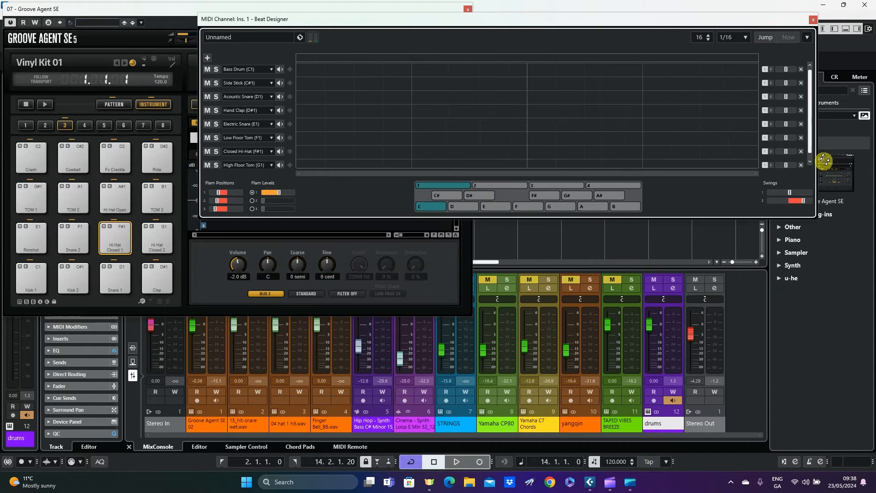
left_click_drag(789, 118, 805, 442)
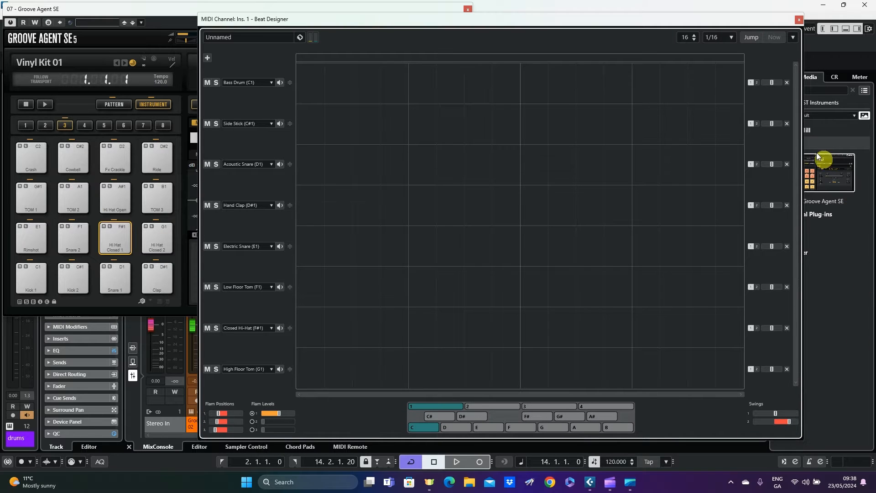
left_click_drag(438, 17, 431, 13)
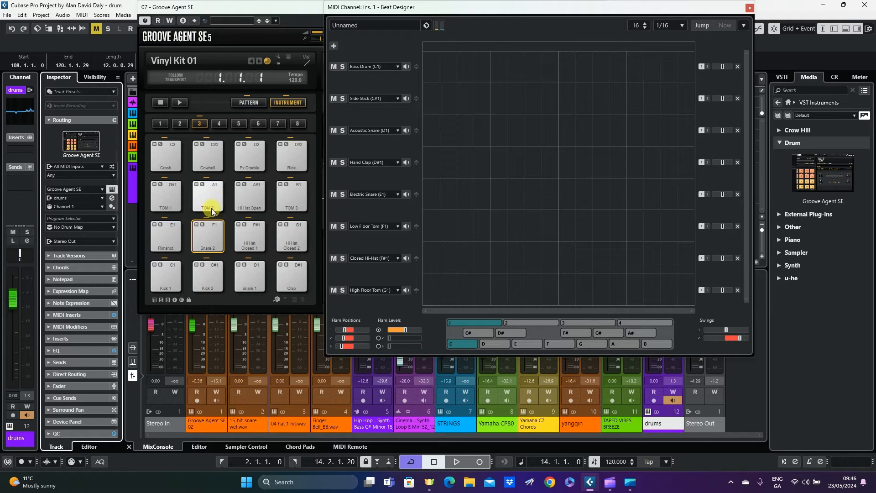
- Audition the Kick 1, Rimshot, Snare 2 and TOM 2 pads in Groove Agent SE
left_click(165, 279)
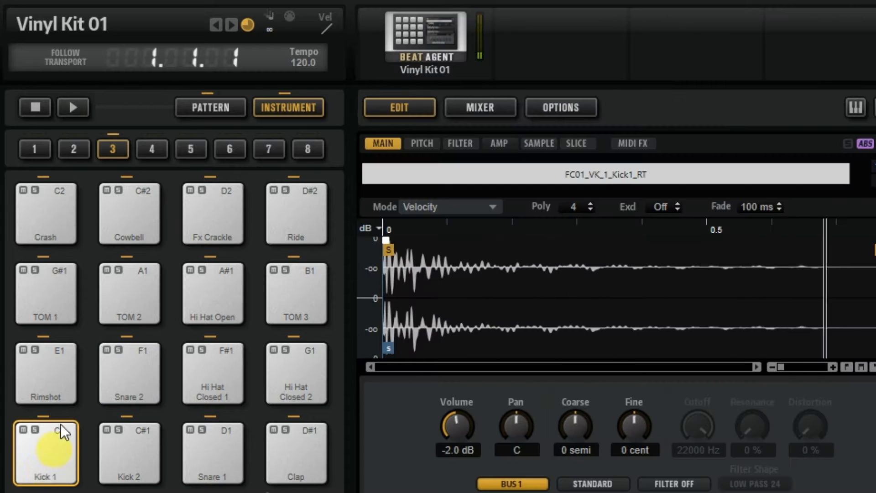
left_click(67, 381)
left_click(130, 371)
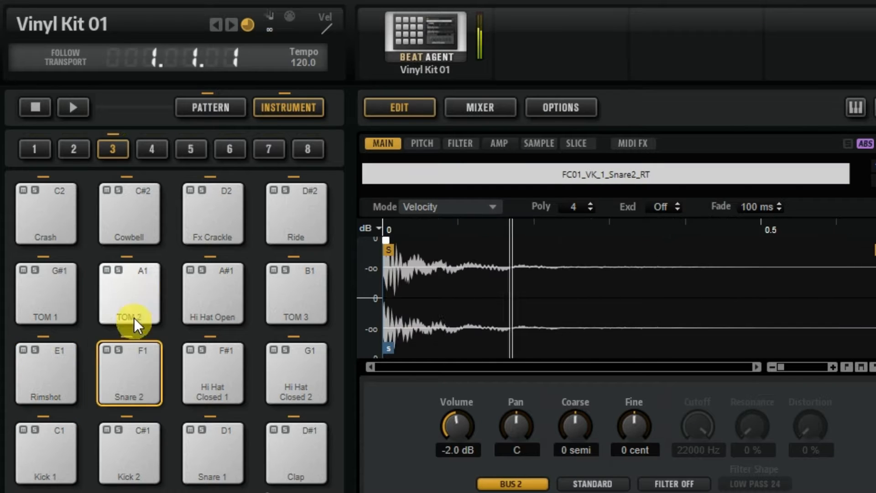
left_click(130, 297)
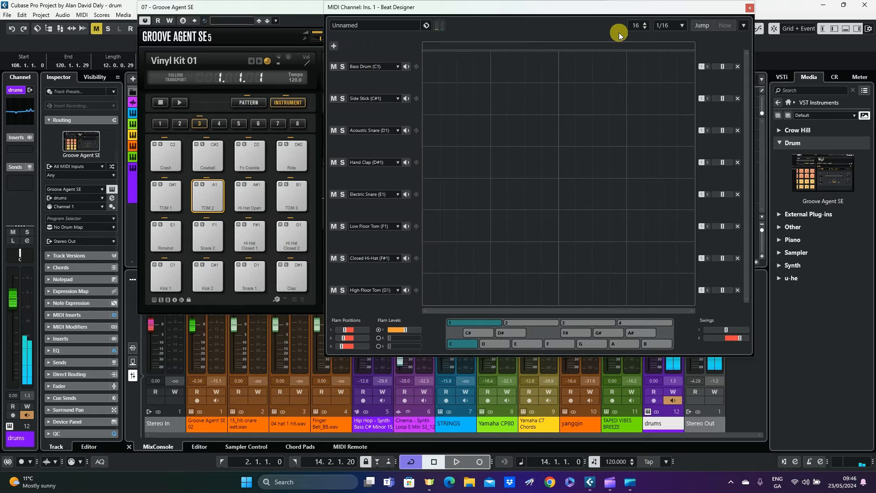
- Check the Beat Designer window's Always on Top option and switch between the Groove Agent SE and Beat Designer windows
right_click(619, 32)
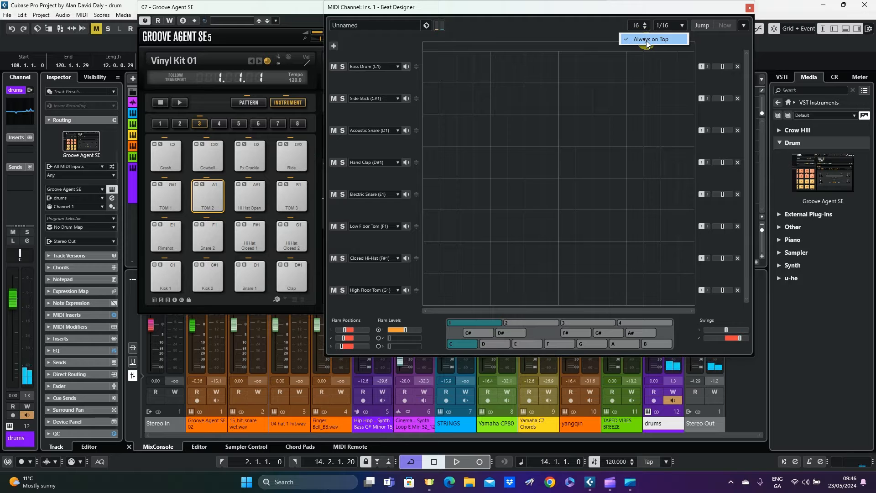
left_click(523, 21)
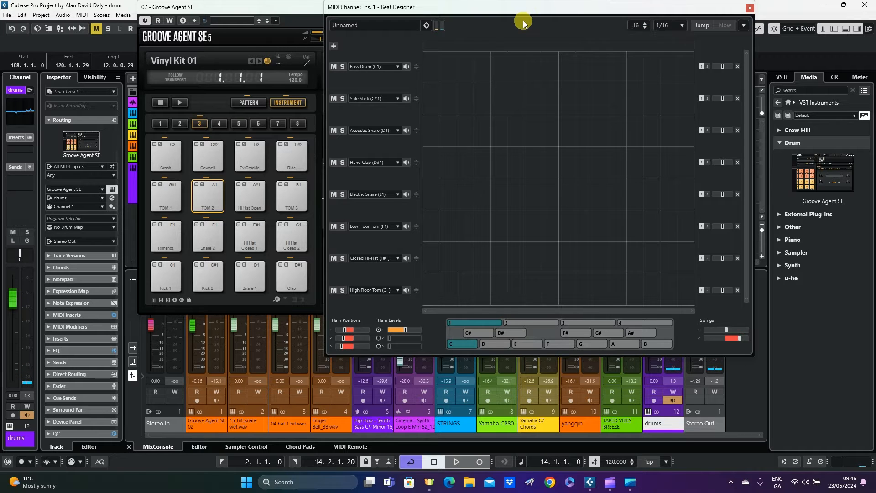
left_click(309, 19)
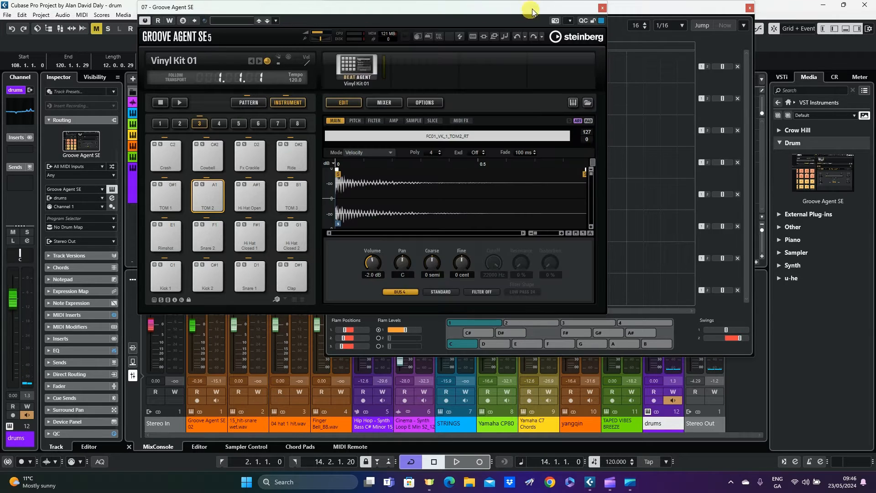
left_click(651, 7)
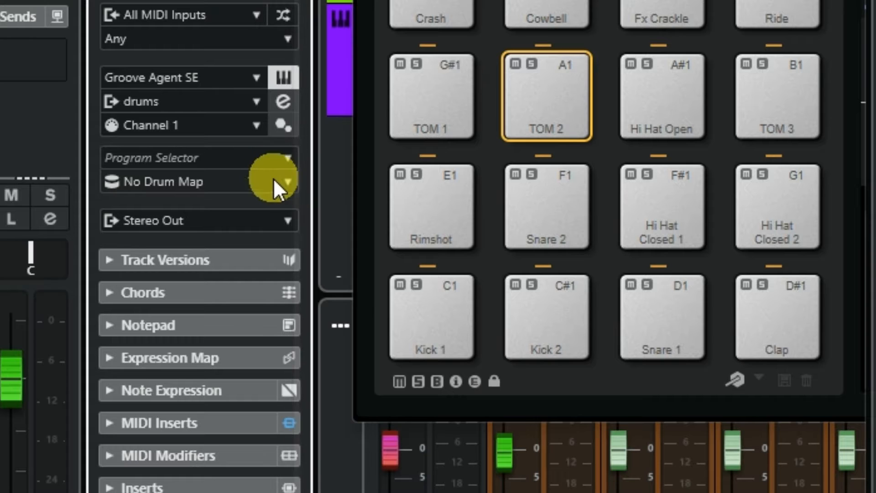
- Assign the Vinyl Kit 01 Groove Agent drum map to the drums track and audition the Kick 1, Kick 2 and Snare 1 lanes
left_click(279, 182)
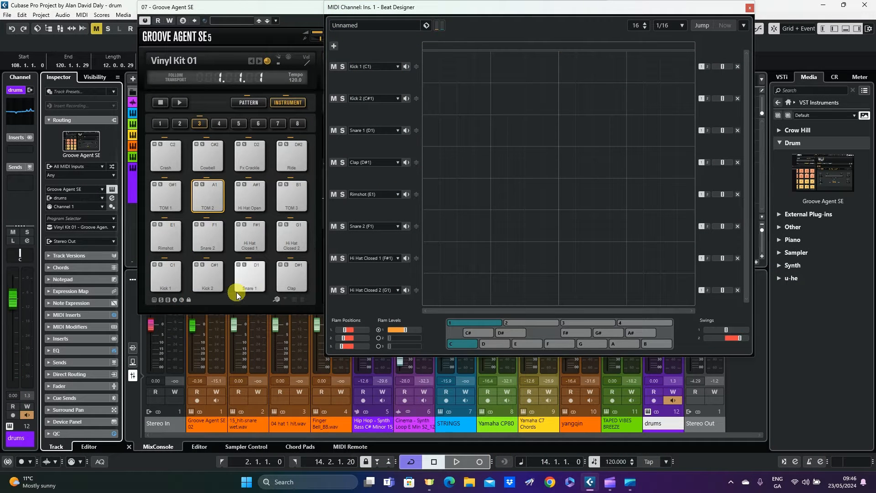
left_click(175, 277)
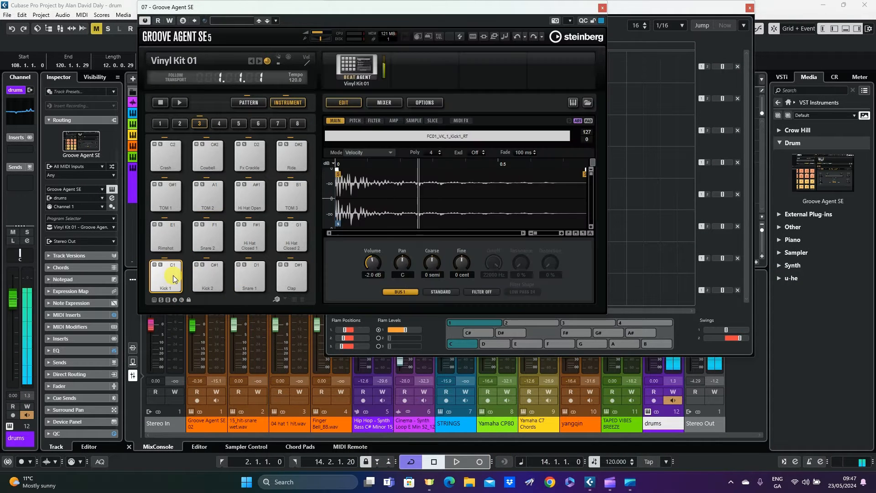
left_click(588, 42)
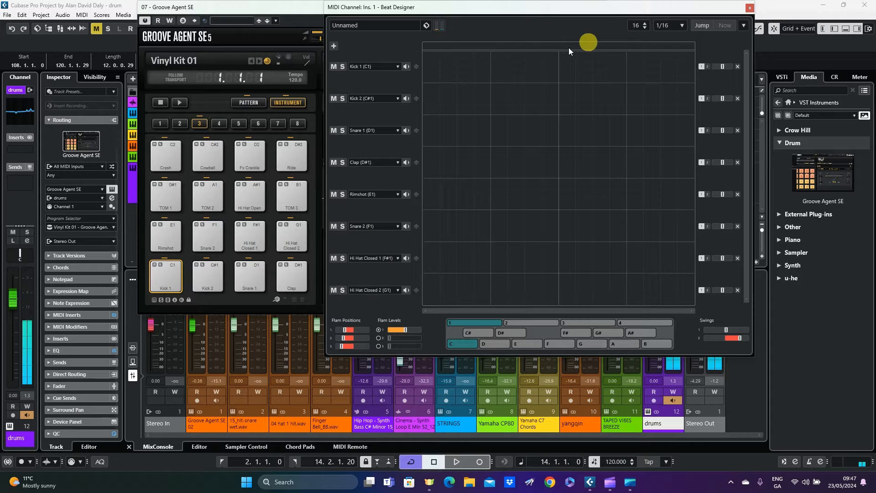
left_click(406, 67)
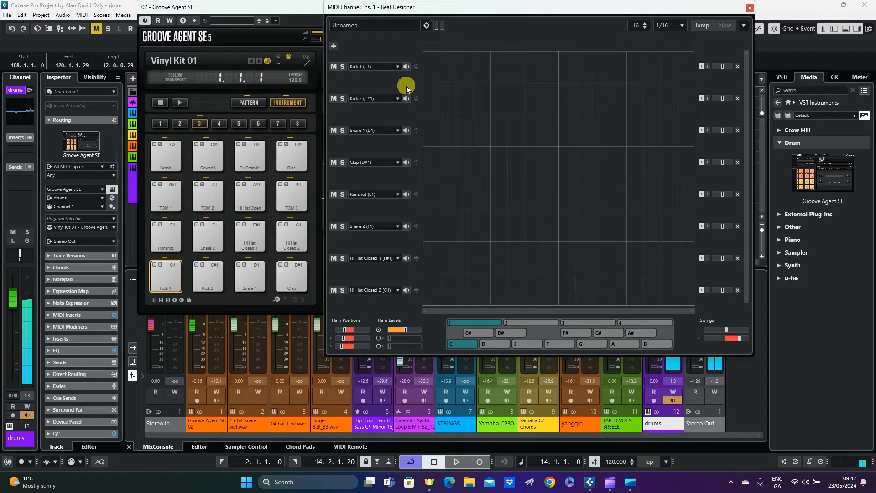
left_click(406, 98)
left_click(406, 130)
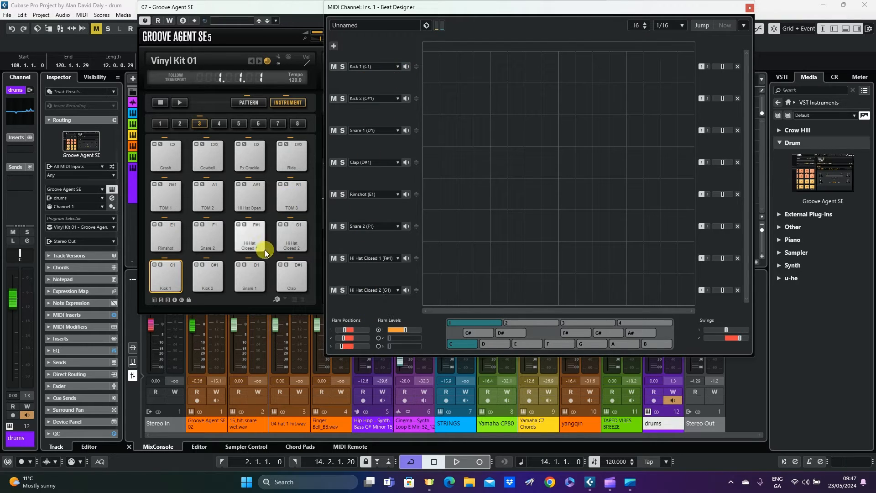
- Audition the Kick 1 pad once more, and bring Beat Designer forward and move it closer to the drum pads
left_click(173, 275)
left_click(657, 9)
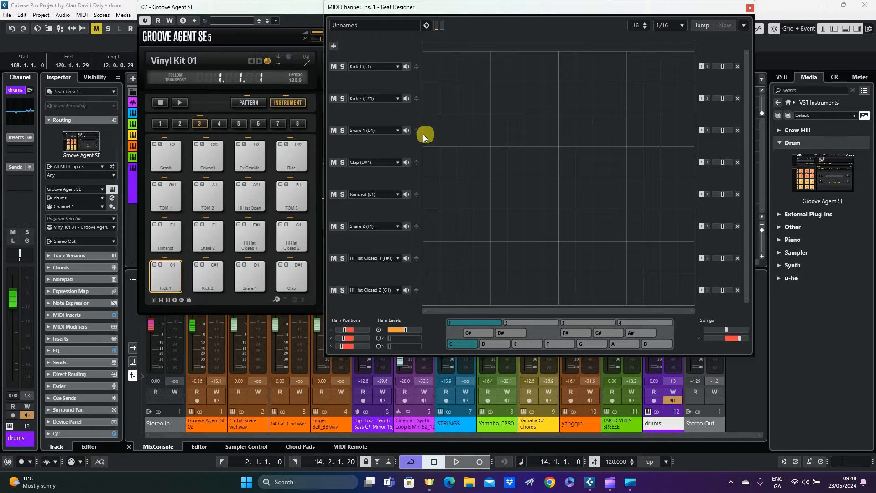
left_click_drag(454, 9, 375, 8)
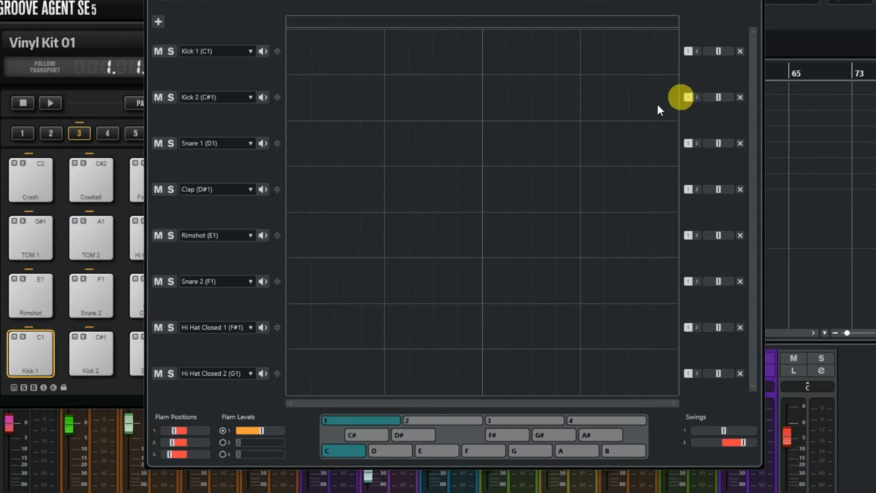
- Add a Kick 1 hit on the first step of the pattern and raise its velocity
left_click(297, 60)
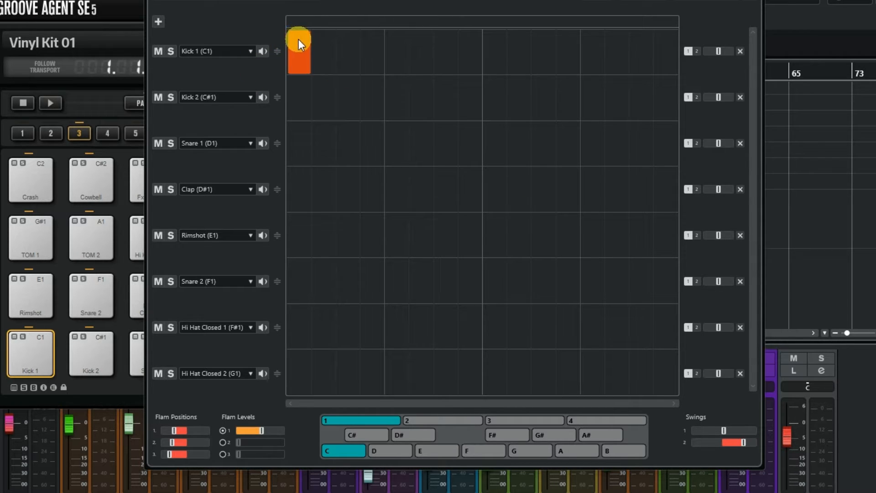
left_click_drag(297, 73, 300, 12)
left_click_drag(299, 57, 300, 39)
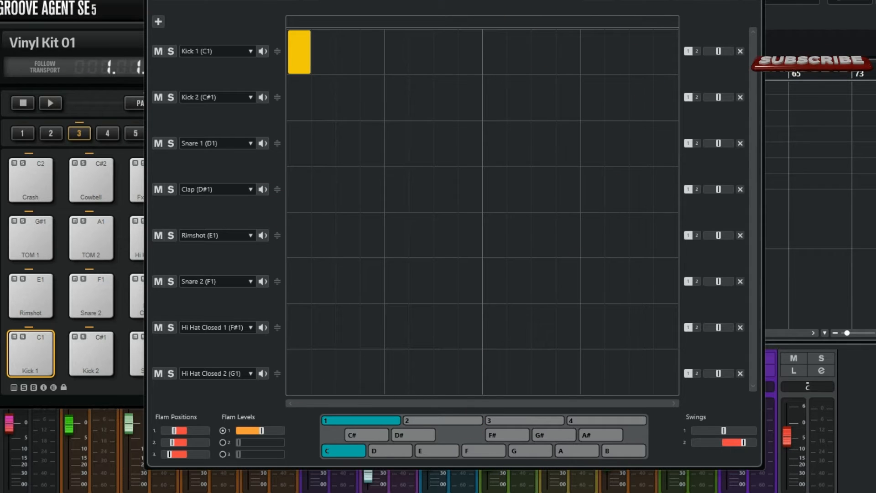
- Add Kick 1 hits on beats 2, 3 and 4 during playback, and listen to the four-beat kick pattern
key("space")
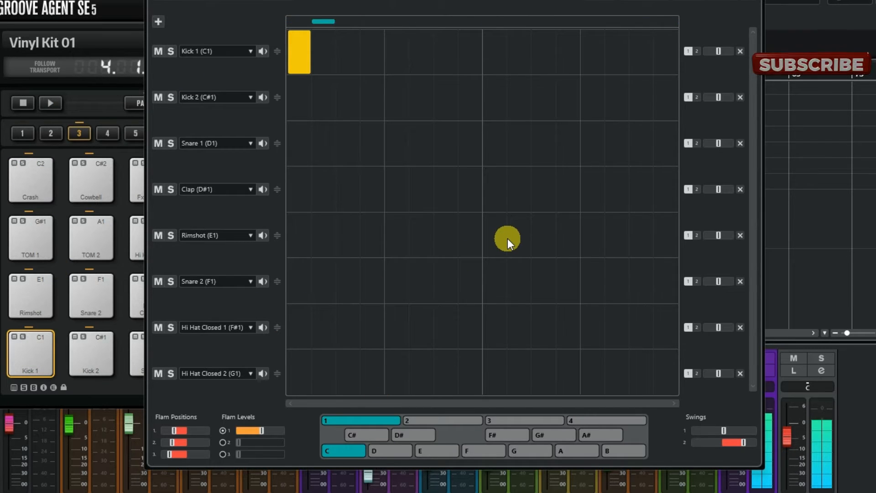
left_click(400, 59)
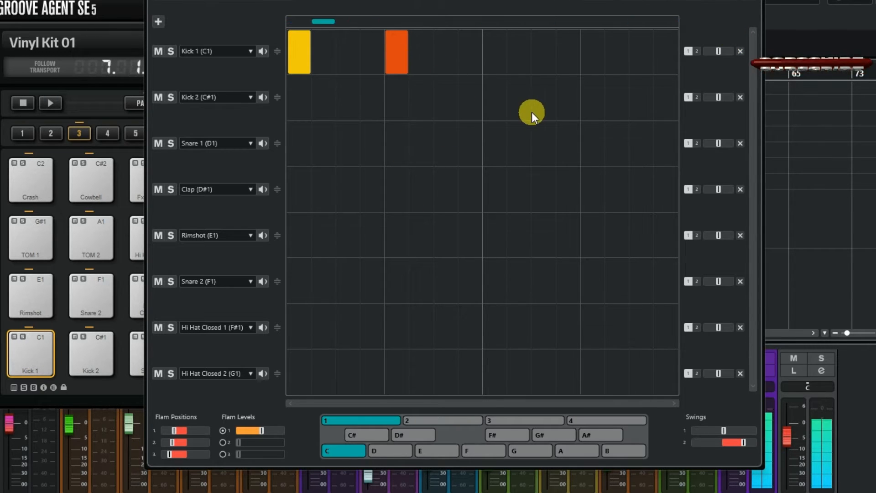
left_click(494, 61)
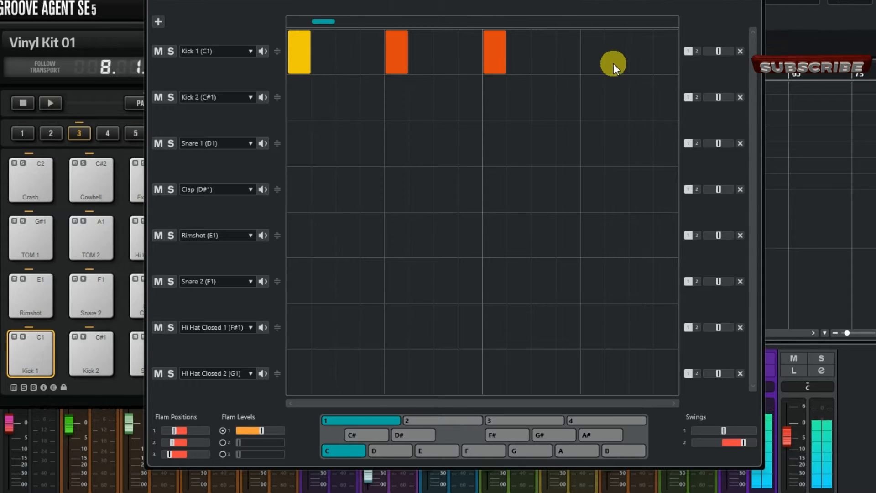
left_click(593, 62)
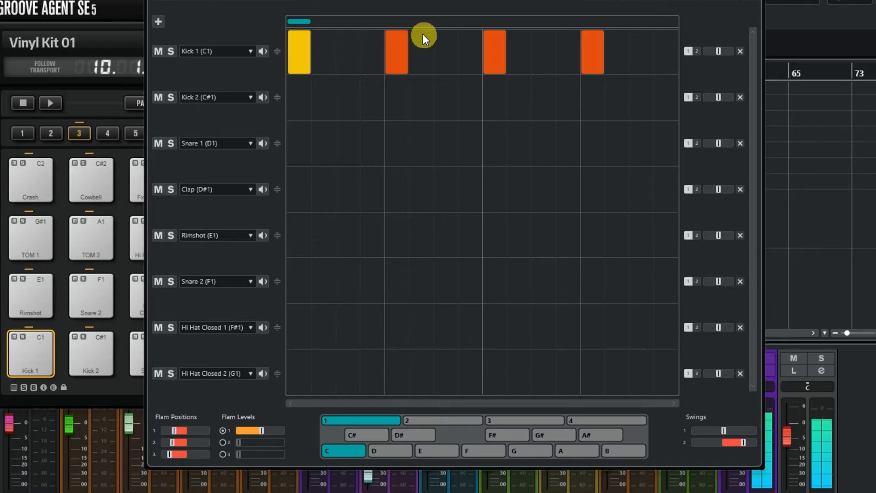
key("space")
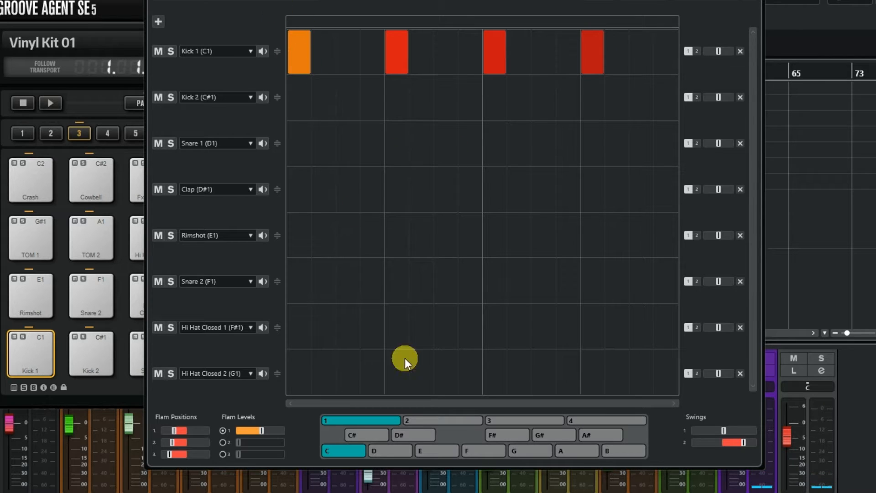
key("space")
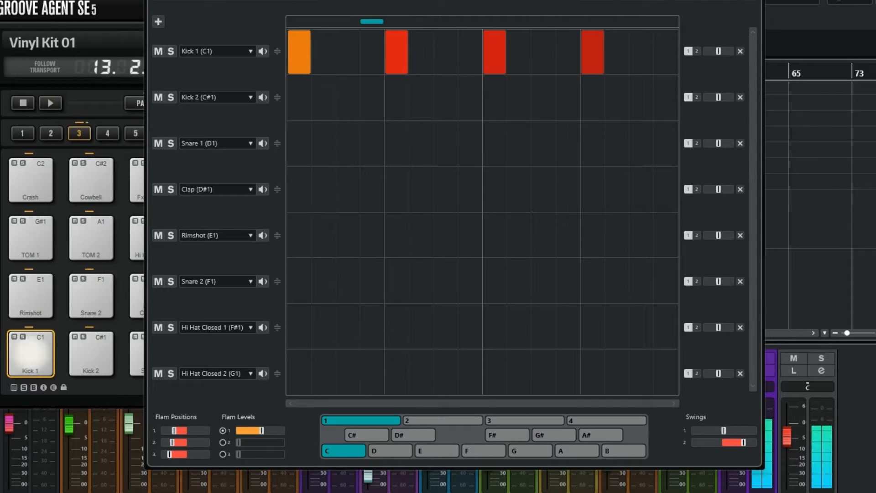
key("space")
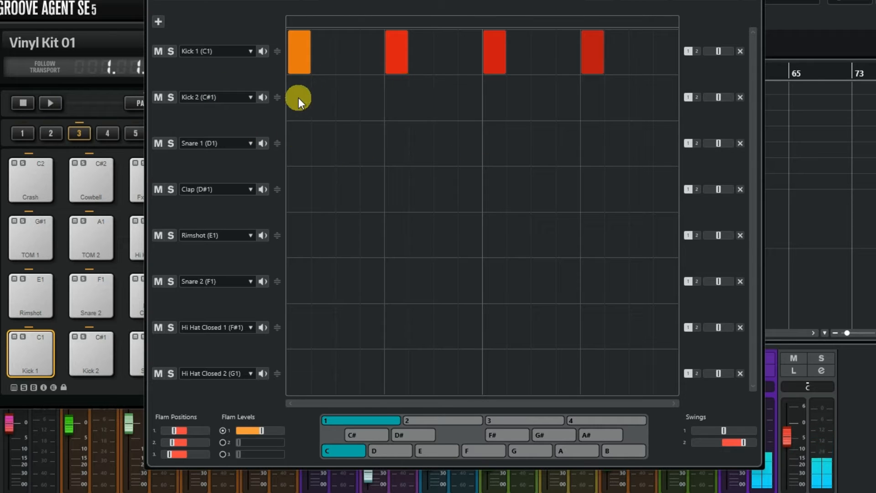
- Add Kick 2 hits on beats 2 and 4 and play the pattern
left_click(396, 99)
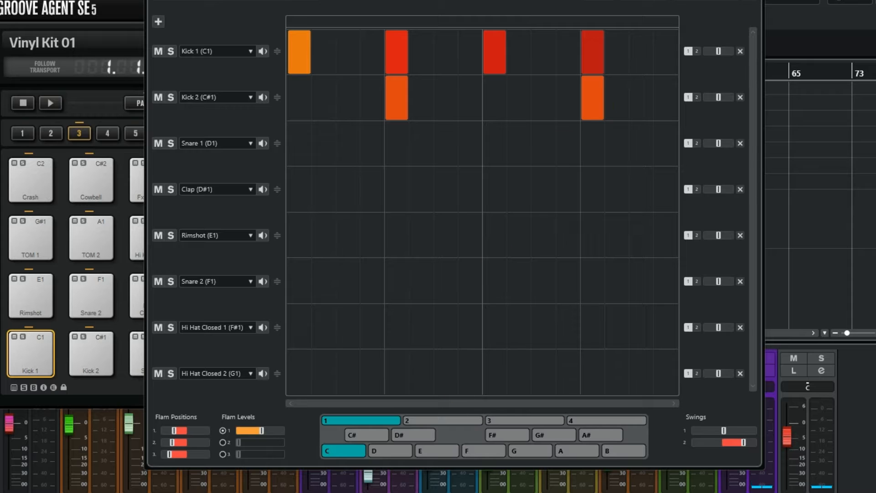
key("space")
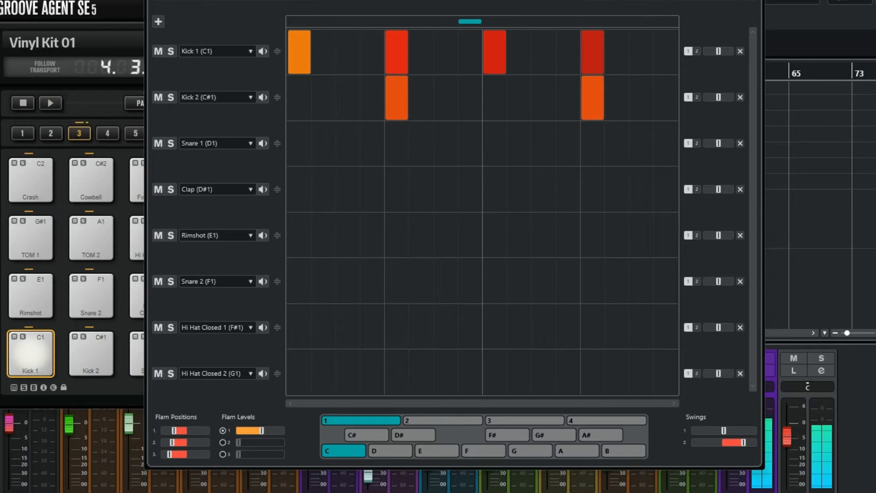
- Add Snare 1 hits on steps 3, 7 and 11 and a Clap hit on step 3 during playback, ending with playback stopped
left_click(346, 144)
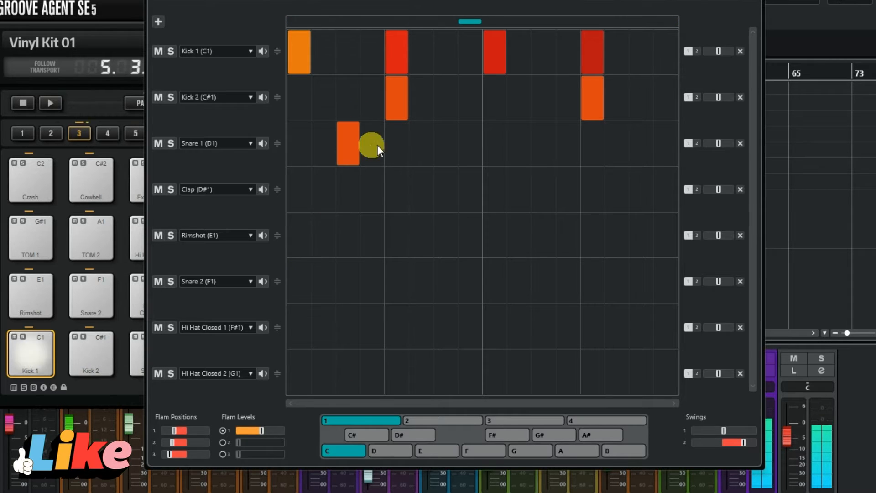
left_click(445, 149)
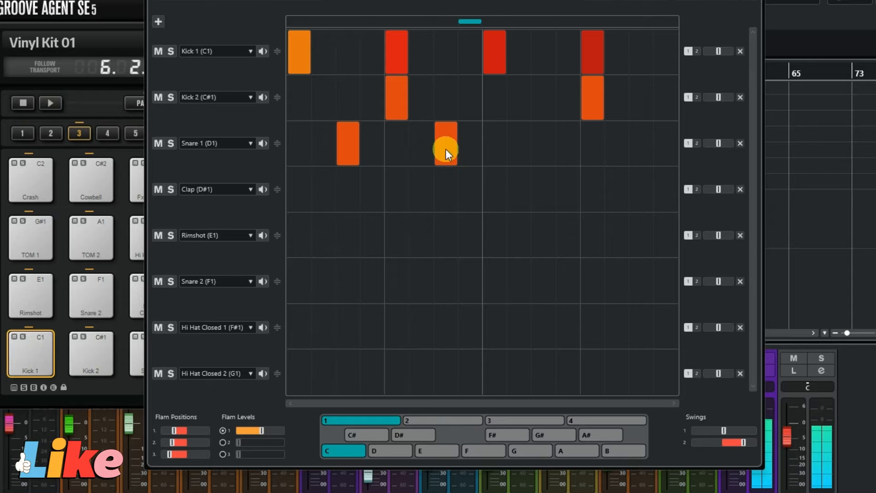
left_click(547, 150)
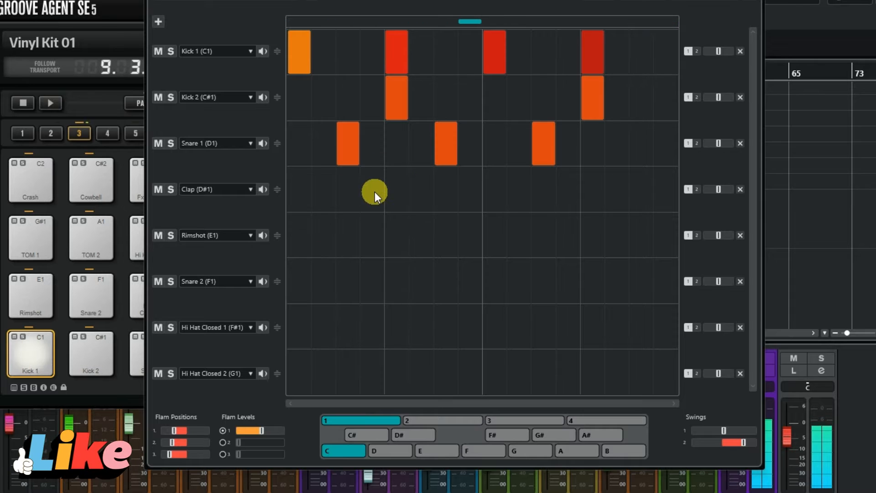
left_click(354, 196)
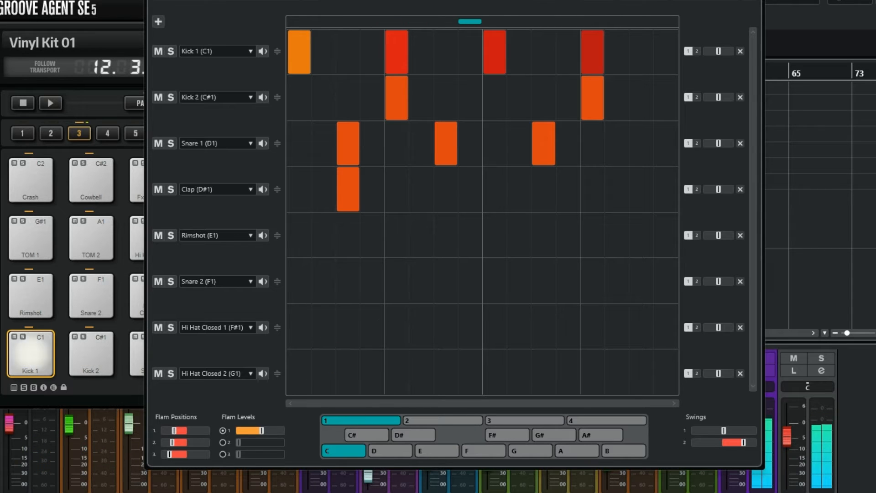
key("space")
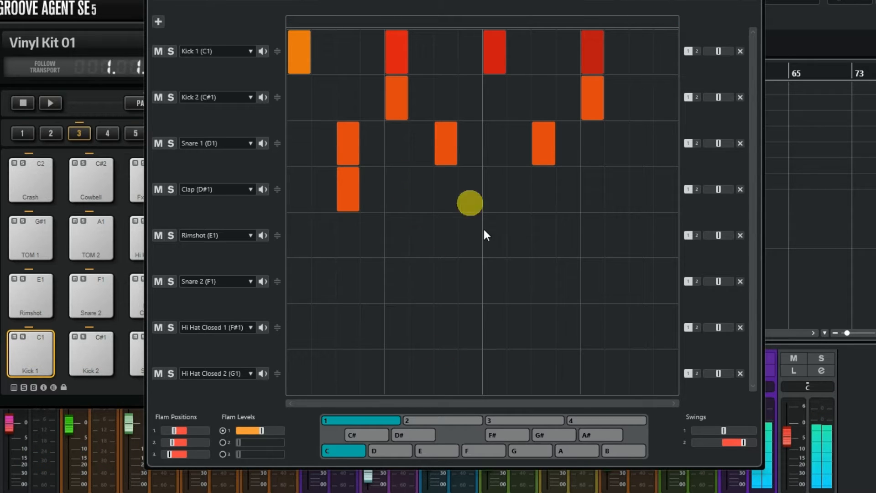
- Fill all 16 steps of the Hi Hat Closed 1 lane and lower the velocity of the whole lane
left_click(300, 325)
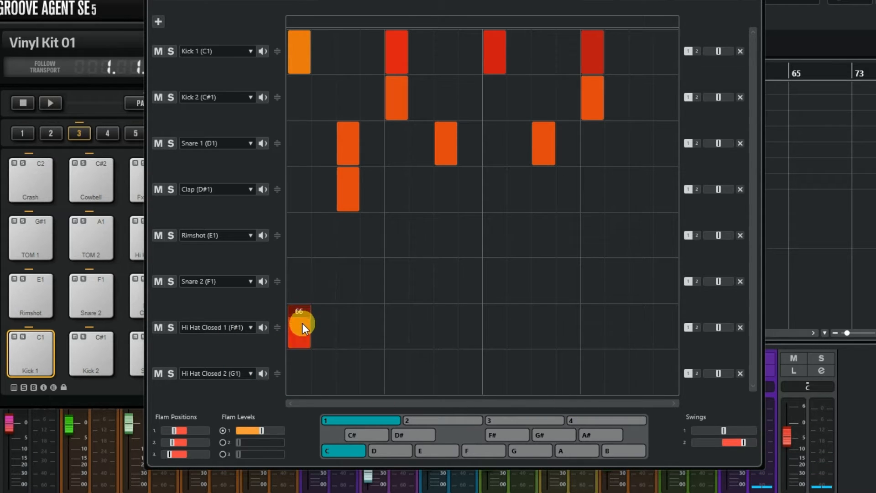
left_click_drag(302, 341, 302, 319)
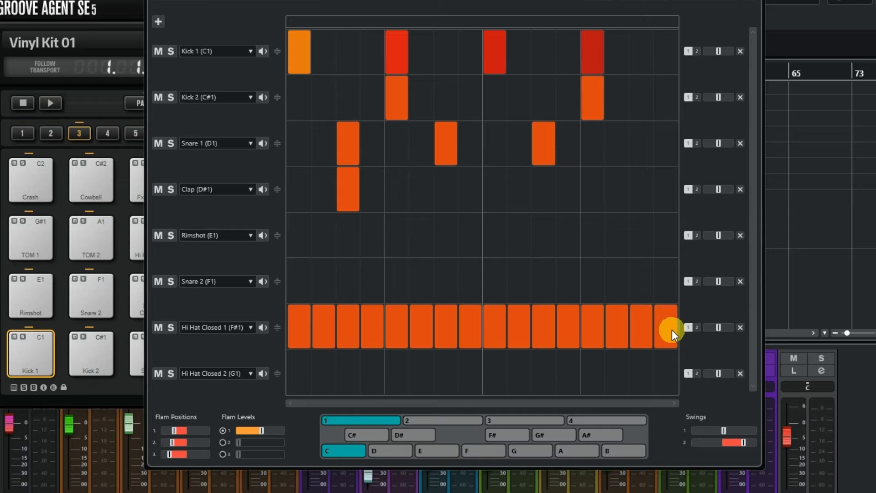
mouse_move(669, 330)
left_mouse_down()
mouse_move(284, 335)
mouse_move(651, 327)
left_mouse_up()
left_click_drag(300, 333, 659, 341)
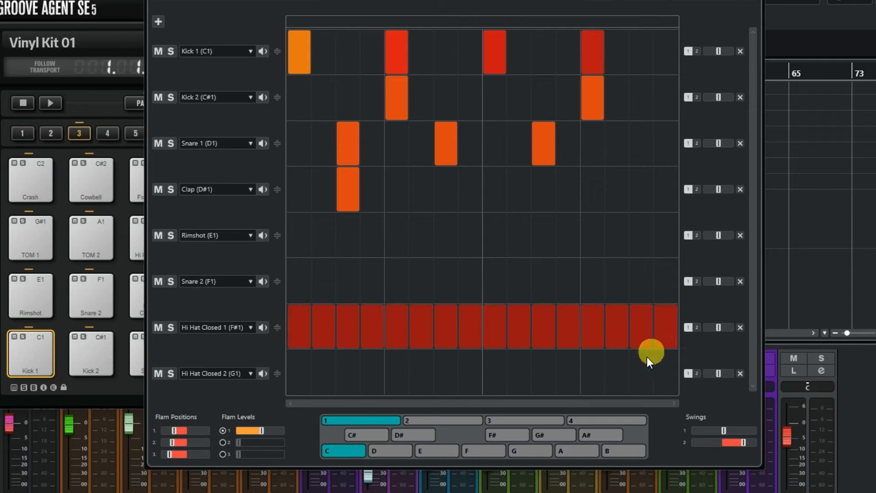
- Play the pattern and lower the velocity of the Hi Hat Closed 1 hits on beats 1, 2, 3 and 4
key("space")
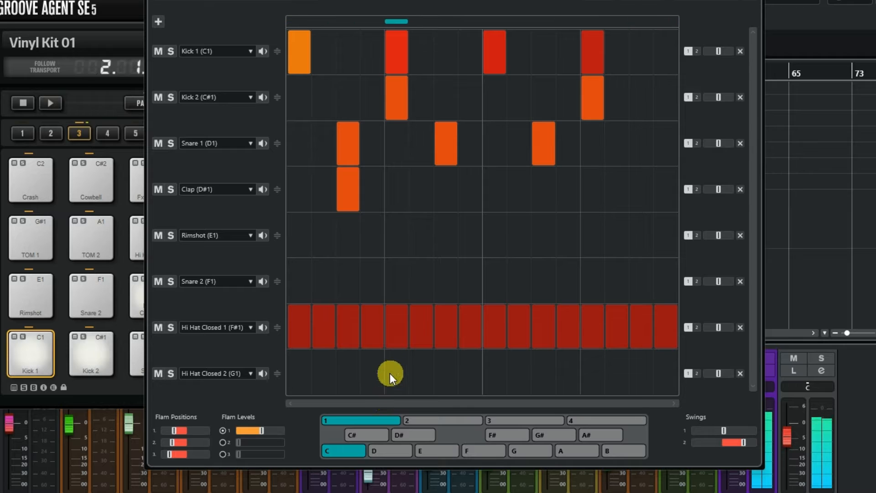
left_click_drag(299, 314, 299, 326)
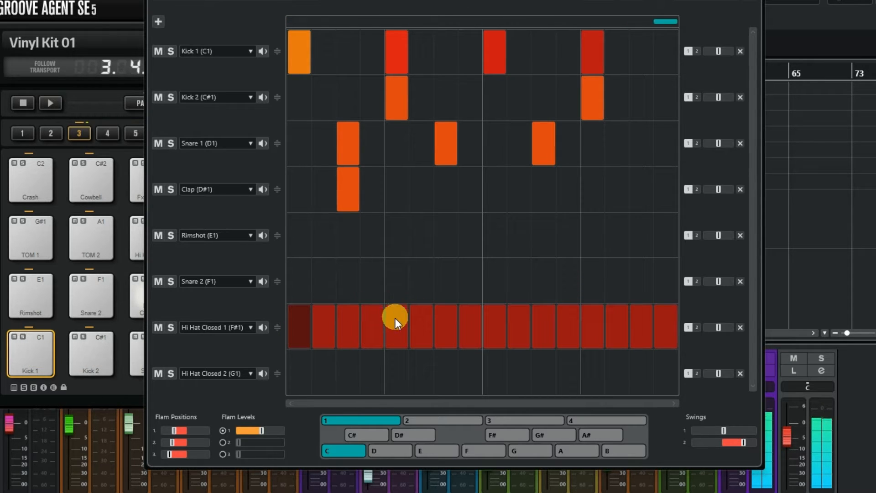
left_click_drag(395, 318, 395, 332)
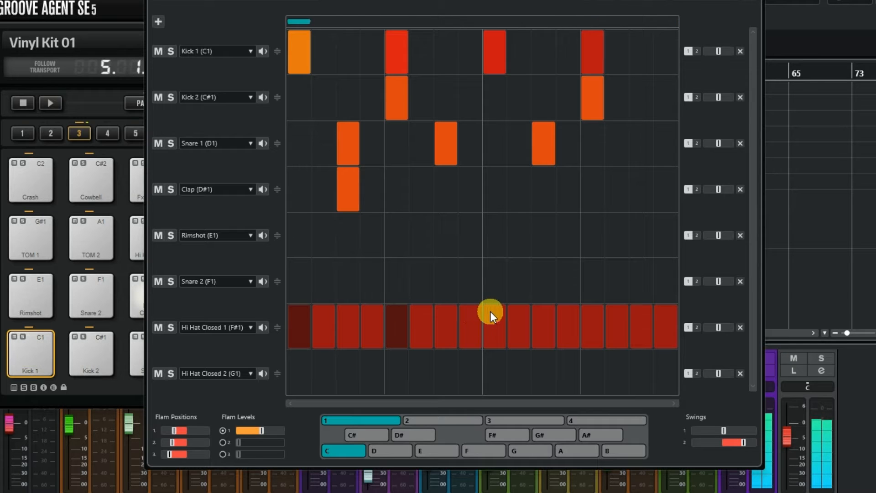
left_click_drag(490, 311, 492, 328)
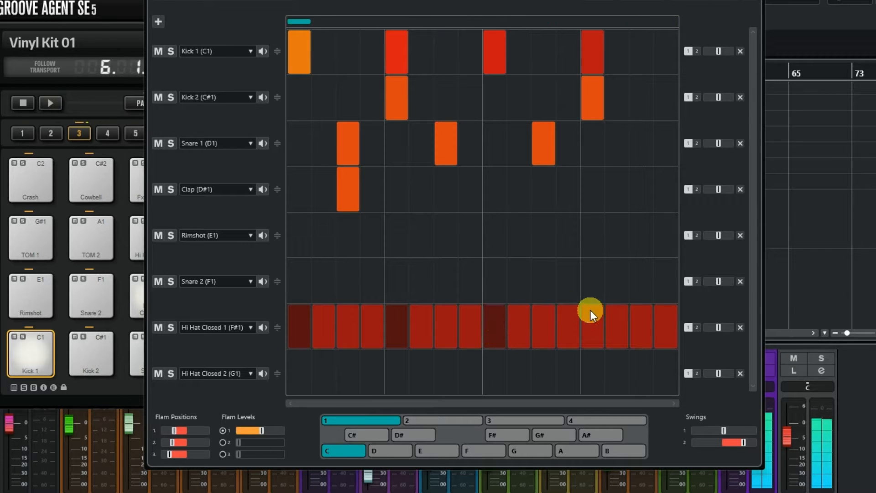
left_click_drag(590, 310, 590, 327)
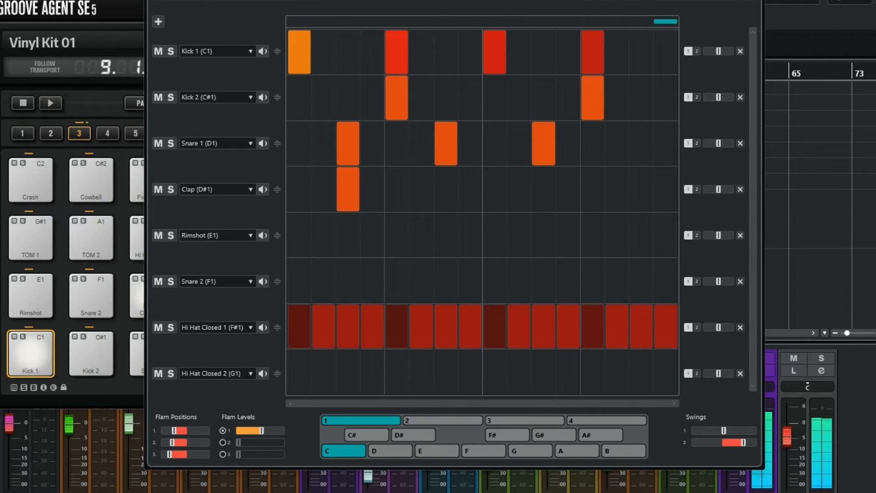
- Replace the Hi Hat Closed 1 hits on steps 4 and 12 with Hi Hat Closed 2 hits, and play the pattern
key("space")
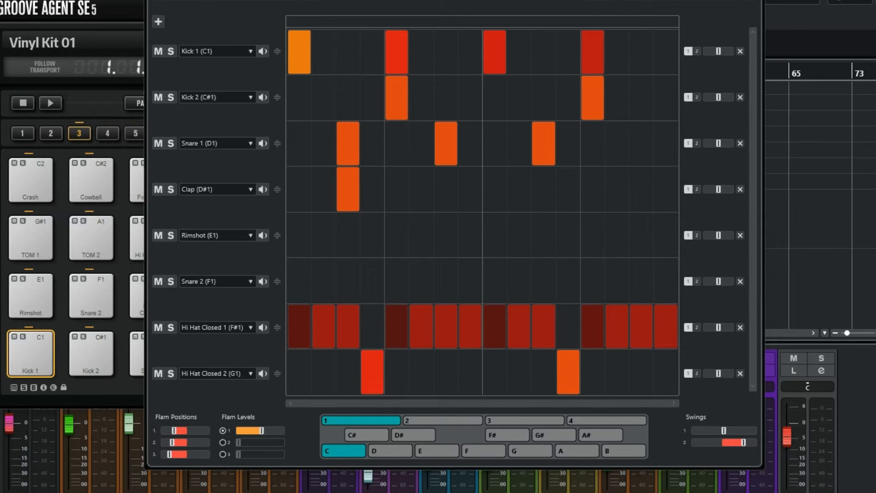
key("space")
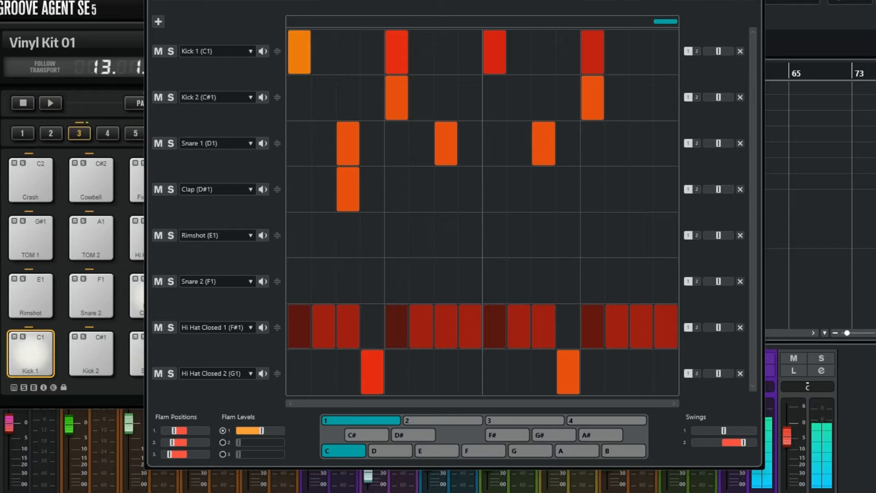
key("space")
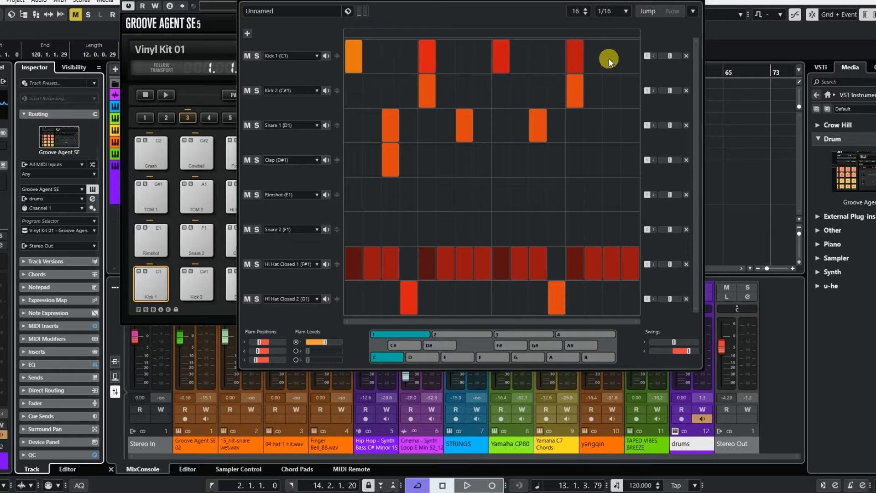
- Try the 1/4 and 1/8 step resolutions while playing the pattern
left_click(626, 11)
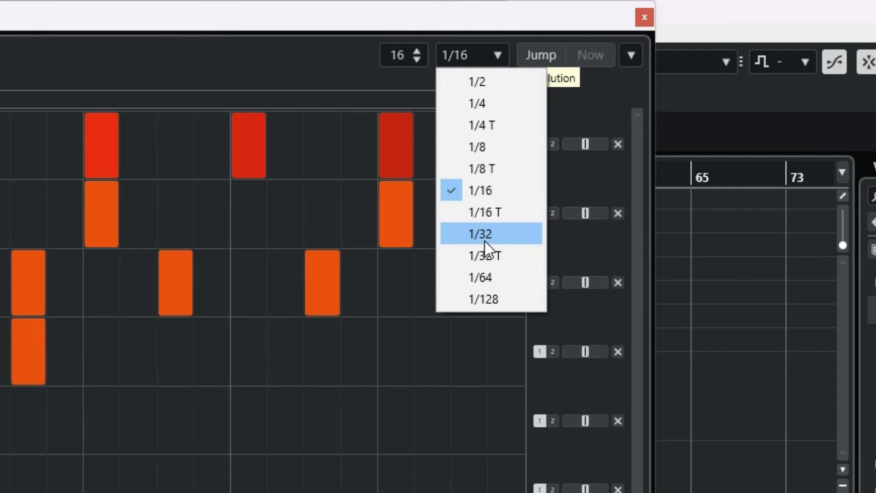
left_click(473, 104)
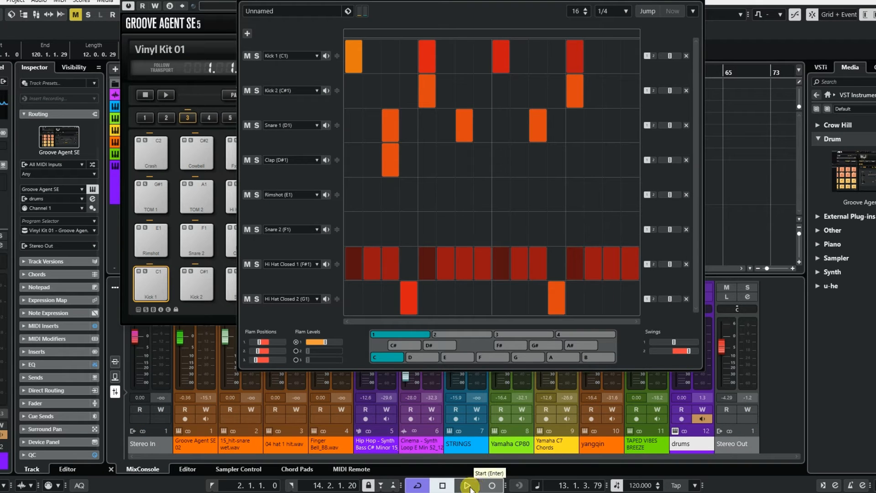
left_click(469, 487)
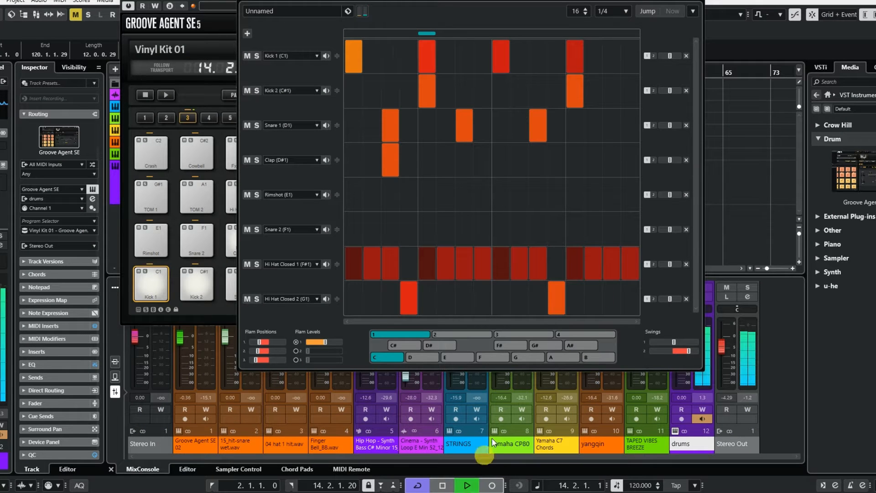
left_click(653, 55)
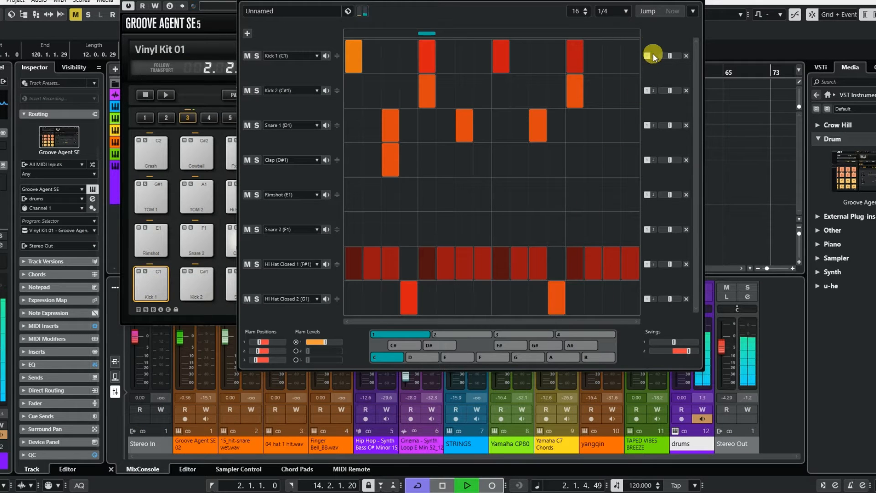
left_click(626, 13)
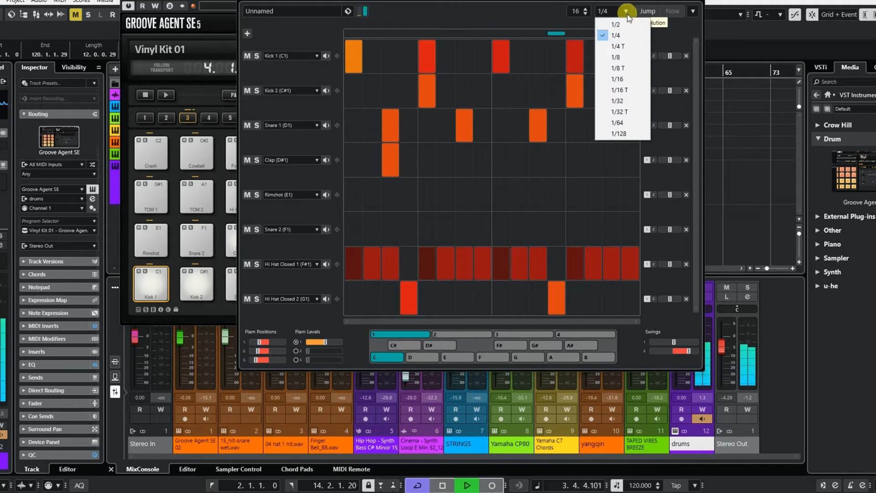
left_click(628, 59)
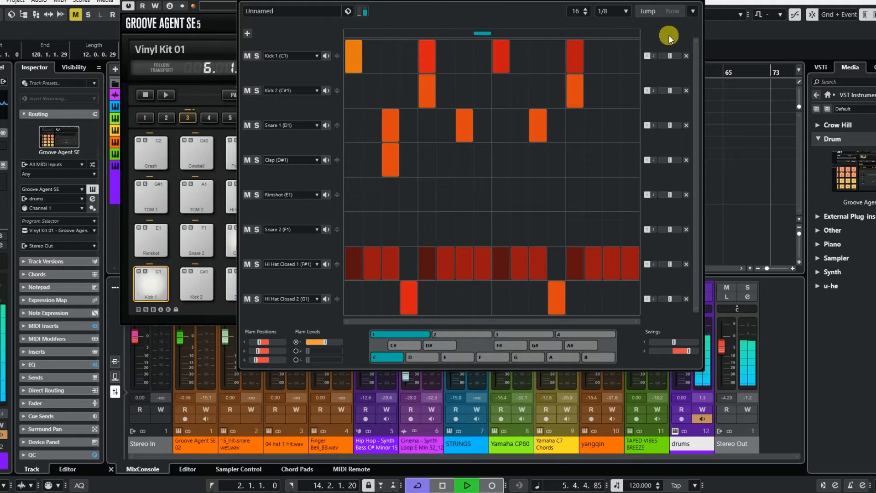
- Try the 1/16 T and 1/64 step resolutions during playback, ending with 1/16 restored and playback stopped
left_click(626, 12)
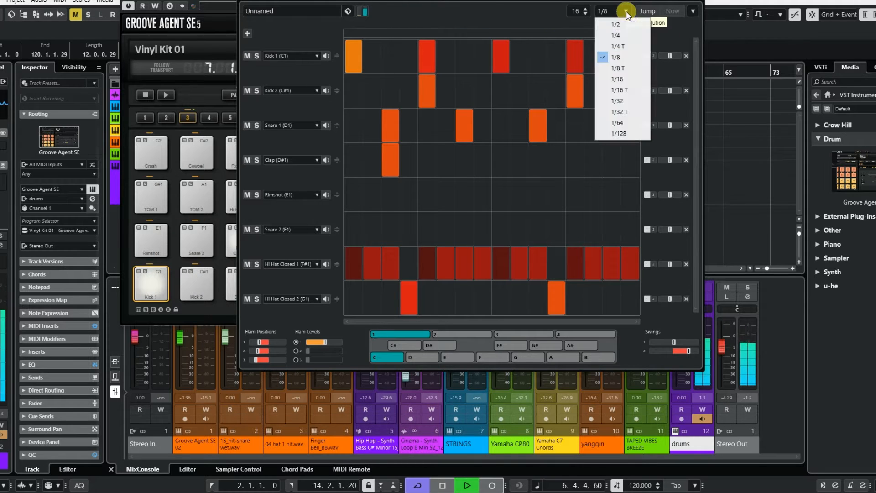
left_click(623, 91)
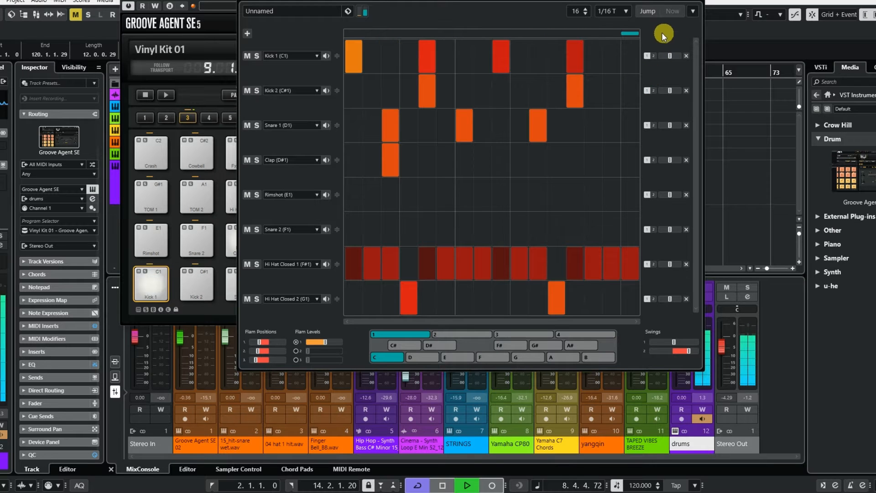
left_click(626, 11)
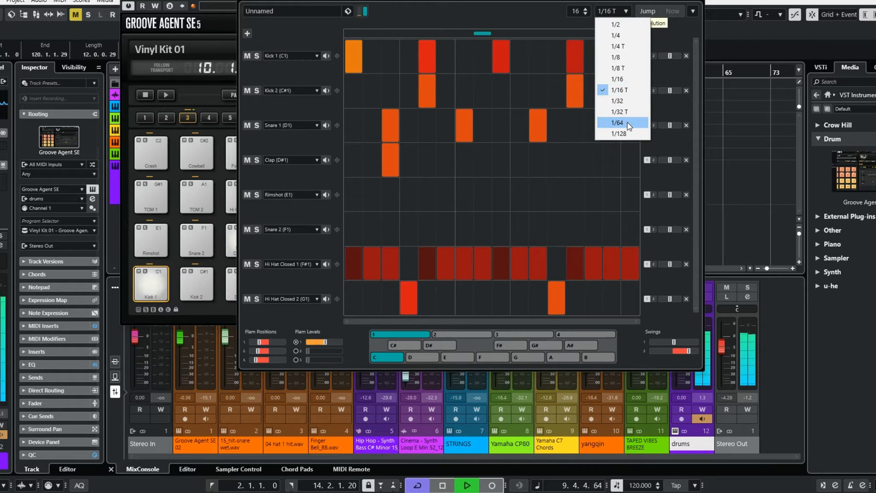
left_click(621, 123)
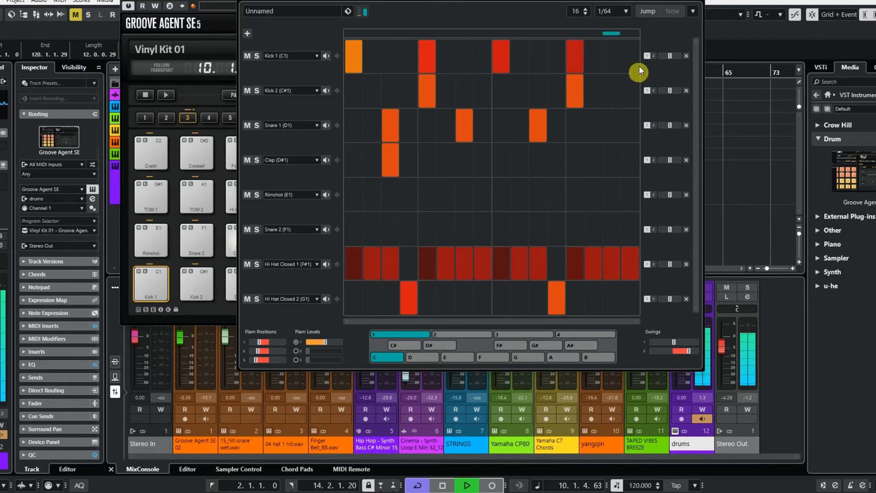
left_click(626, 11)
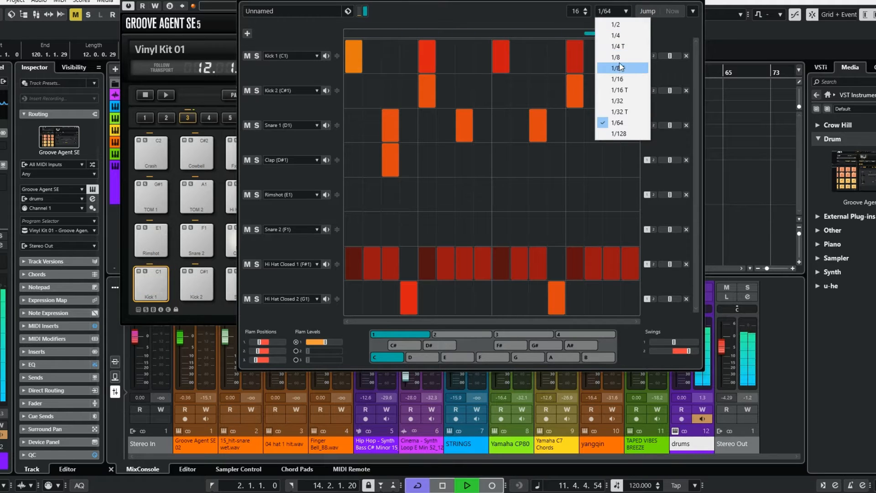
left_click(618, 79)
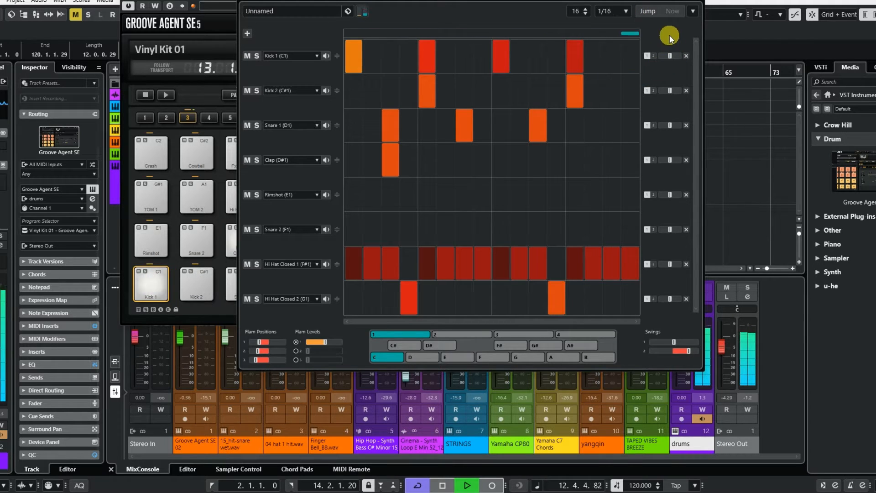
left_click(442, 485)
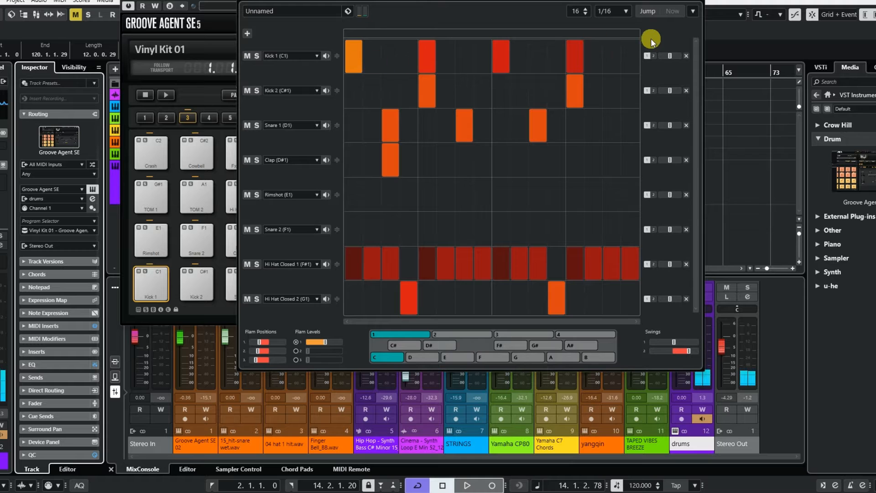
- Increase the pattern's number of steps to 25
left_click(585, 10)
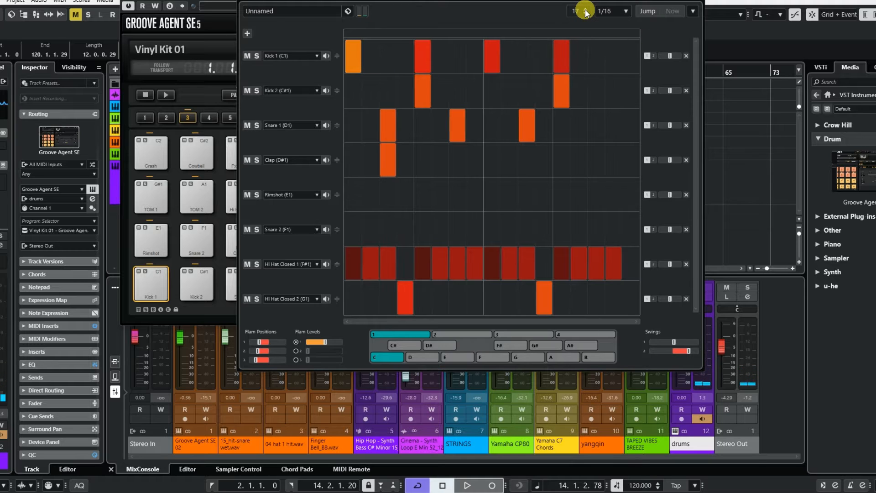
left_click(585, 10)
left_click(584, 9)
left_click(584, 9)
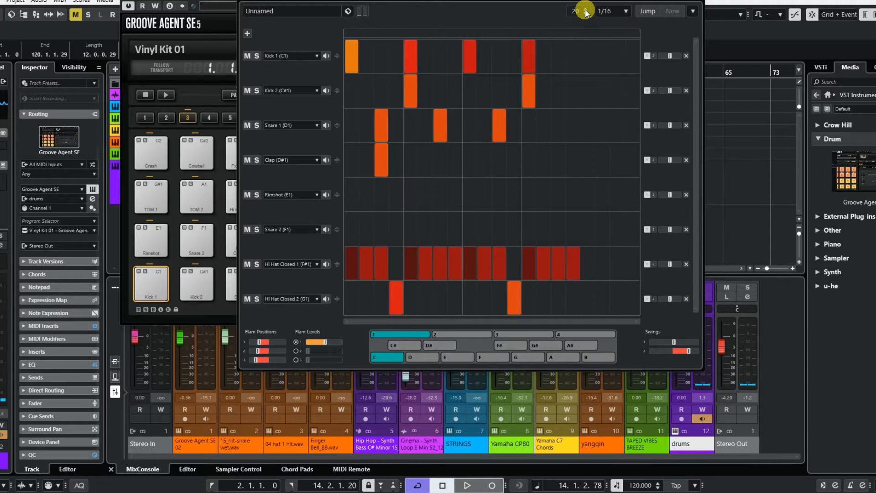
left_click(585, 9)
left_click(585, 9)
left_click(585, 9)
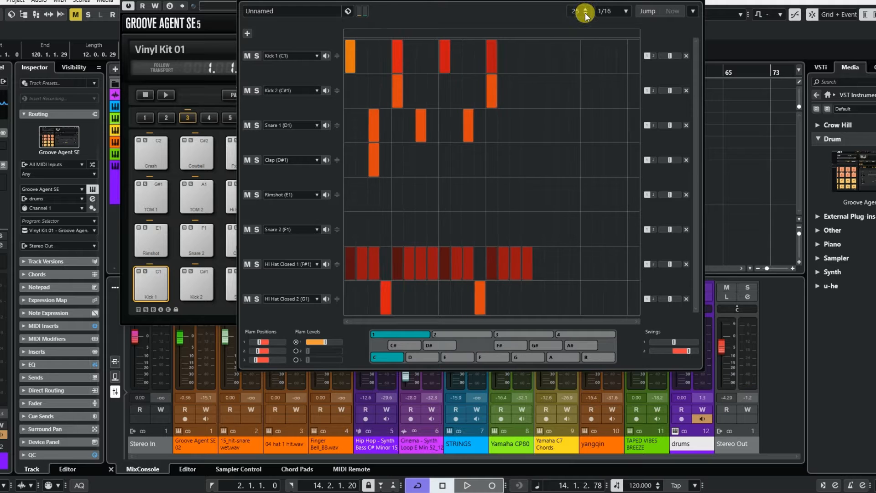
- Reduce the pattern's number of steps back to 16
left_click(585, 13)
left_click(585, 13)
left_click(585, 13)
left_click(585, 13)
left_click(585, 12)
left_click(584, 13)
left_click(584, 13)
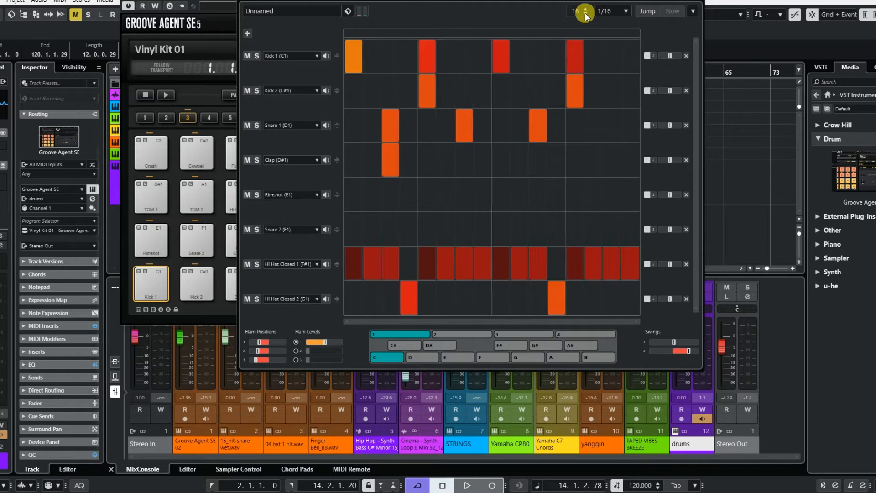
left_click(585, 12)
left_click(585, 9)
- Assign the Hi Hat Closed 1 lane to swing 2 and reduce the swing 2 amount during playback
left_click(467, 486)
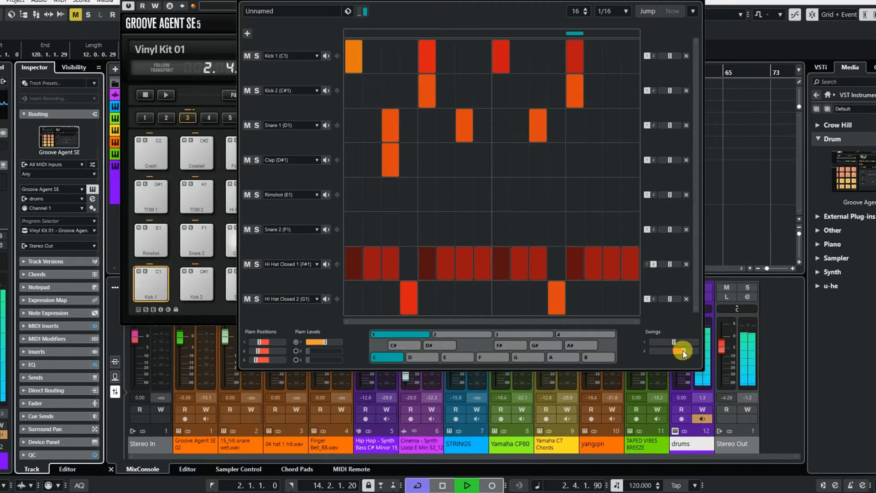
mouse_move(683, 350)
left_mouse_down()
mouse_move(692, 352)
mouse_move(681, 352)
left_mouse_up()
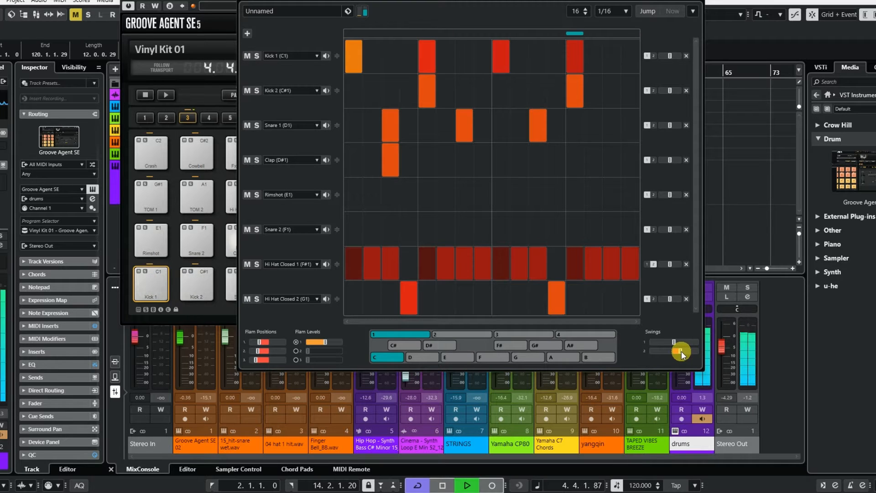
- Stop playback and add two instrument lanes to the drum pattern
left_click(442, 485)
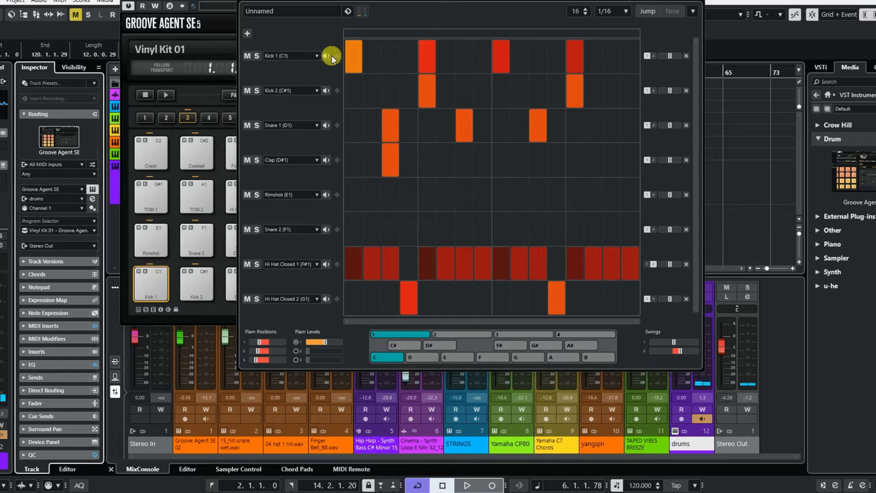
left_click(248, 33)
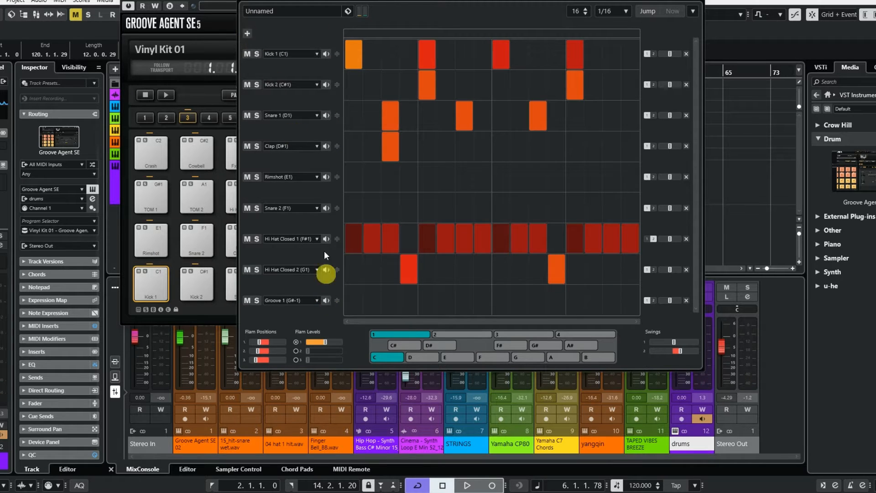
left_click(248, 33)
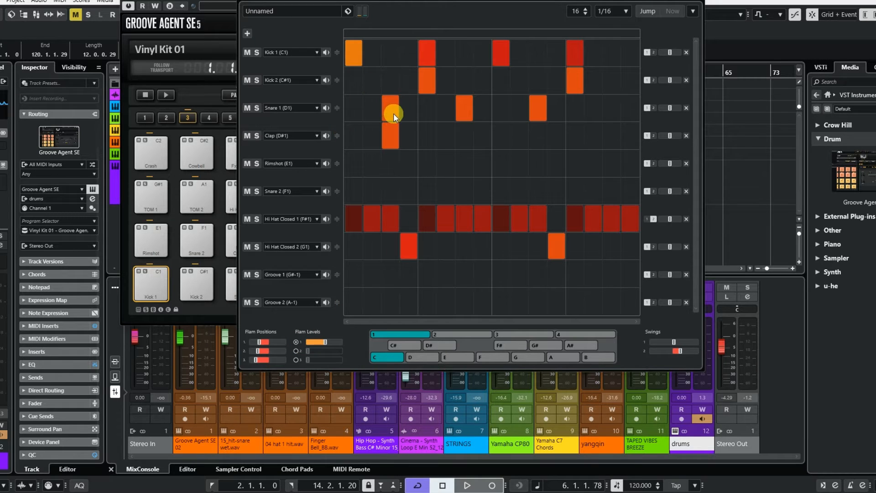
- Add flams to the Snare 1 hit on step 11 and the Hi Hat Closed 1 hit on step 15, and audition them
left_click(326, 108)
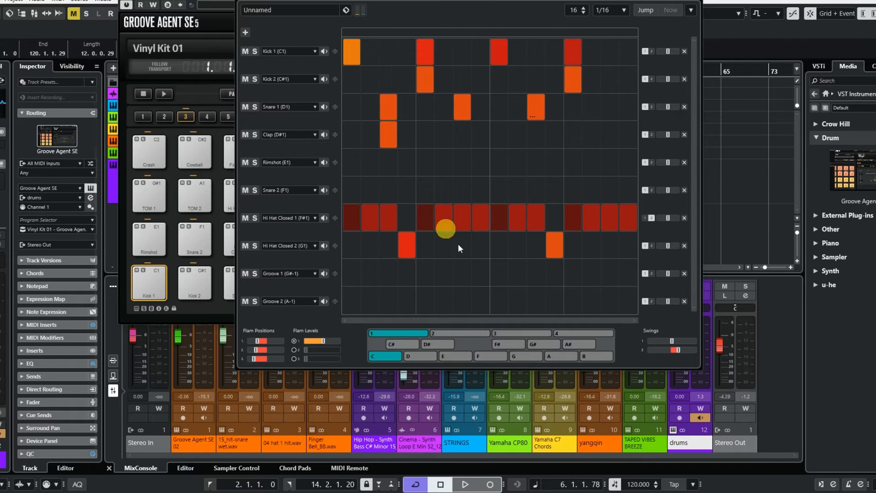
left_click(466, 485)
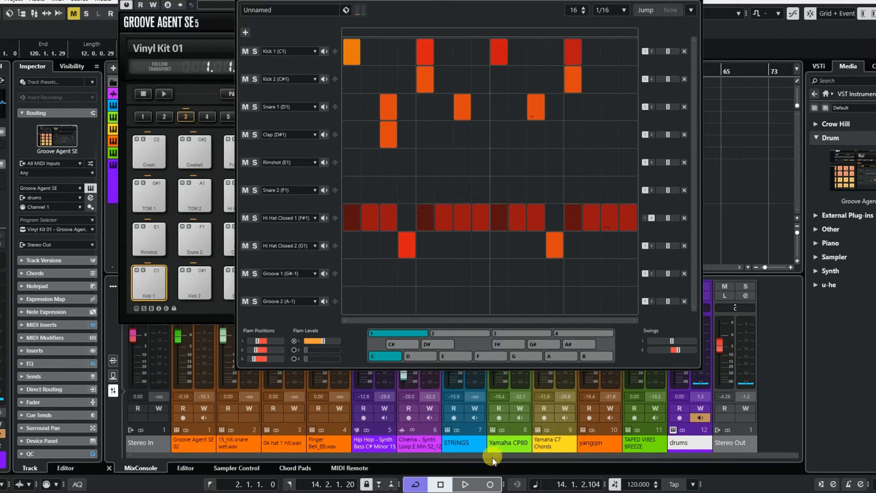
left_click(465, 484)
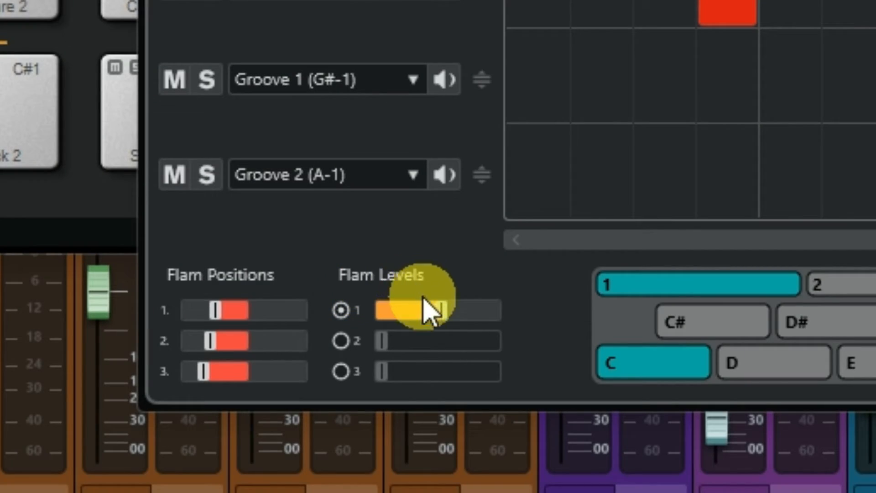
- Set the flam levels to rise from flam 1 to flam 3, and shift flam positions 1 and 2 closer to the beat
left_click(342, 340)
left_click(341, 370)
left_click_drag(411, 371, 443, 370)
left_click_drag(441, 341, 450, 313)
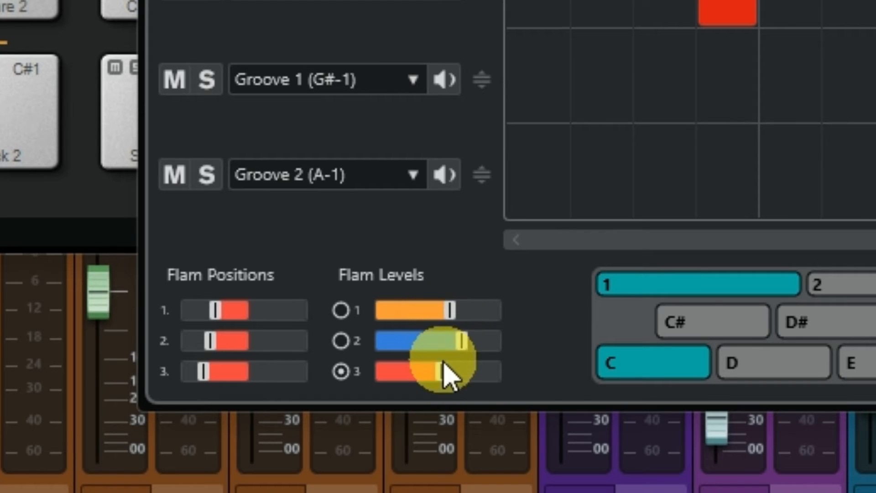
left_click_drag(445, 368, 478, 371)
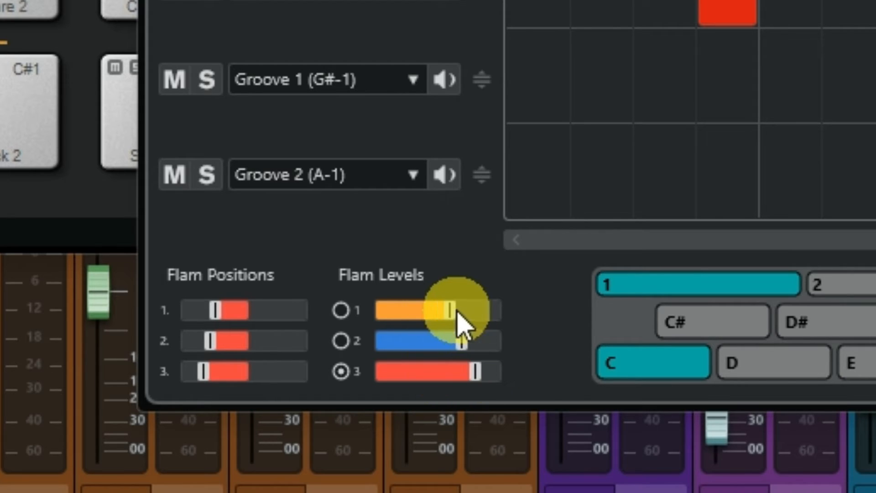
left_click_drag(456, 310, 413, 313)
left_click_drag(452, 337, 439, 341)
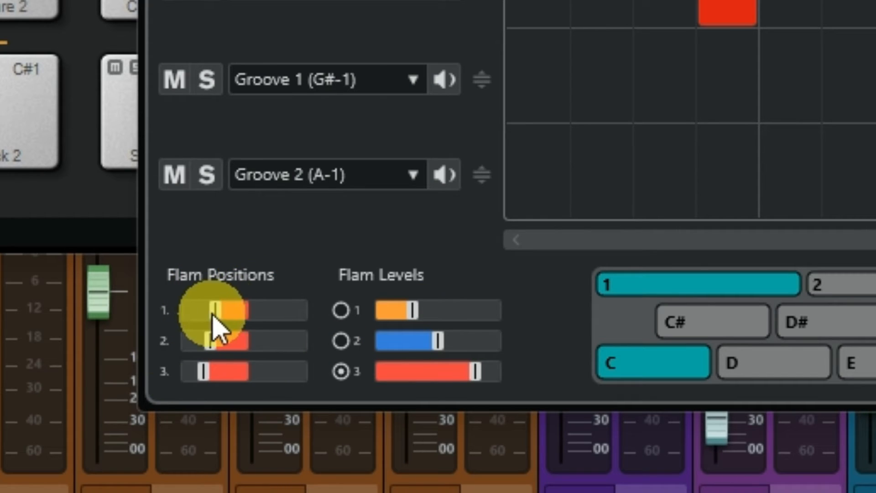
left_click_drag(215, 314, 224, 314)
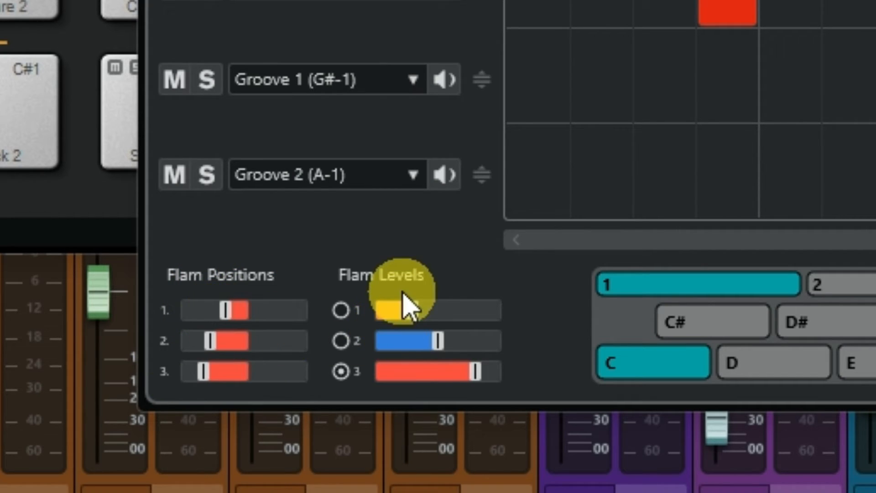
left_click_drag(218, 349, 230, 349)
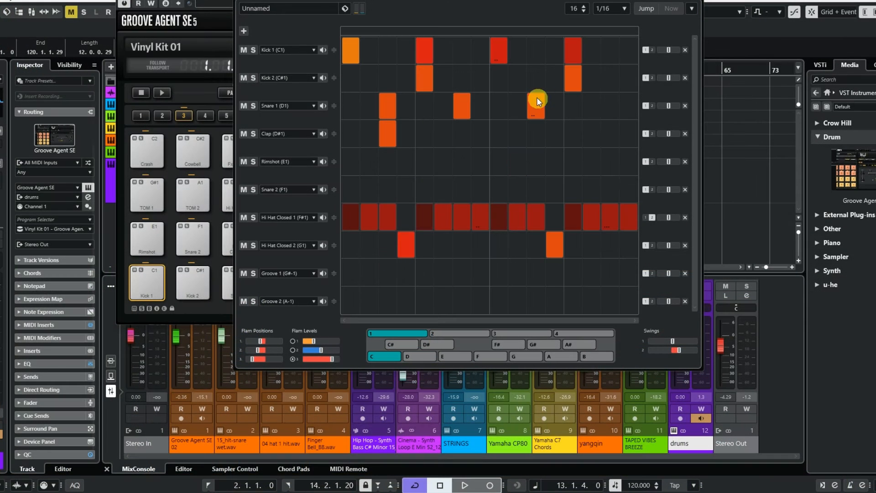
- During playback, fine-tune flam position 3 and slightly lower flam levels 2 and 3
left_click(465, 485)
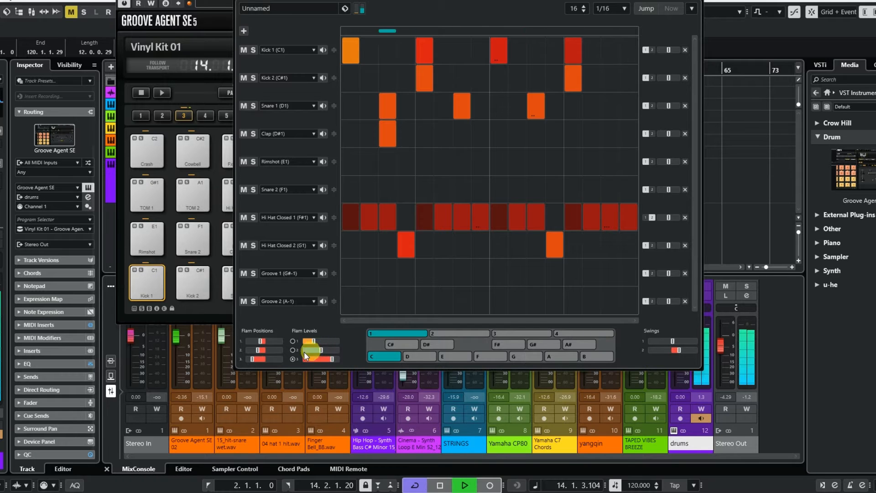
left_click_drag(253, 360, 245, 358)
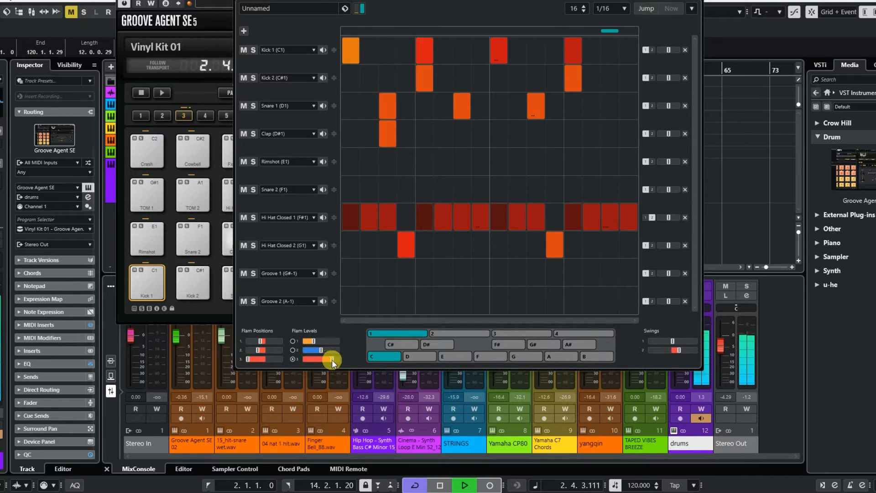
mouse_move(322, 352)
left_mouse_down()
mouse_move(346, 347)
mouse_move(310, 360)
mouse_move(337, 353)
mouse_move(319, 351)
left_mouse_up()
left_click_drag(247, 359, 255, 359)
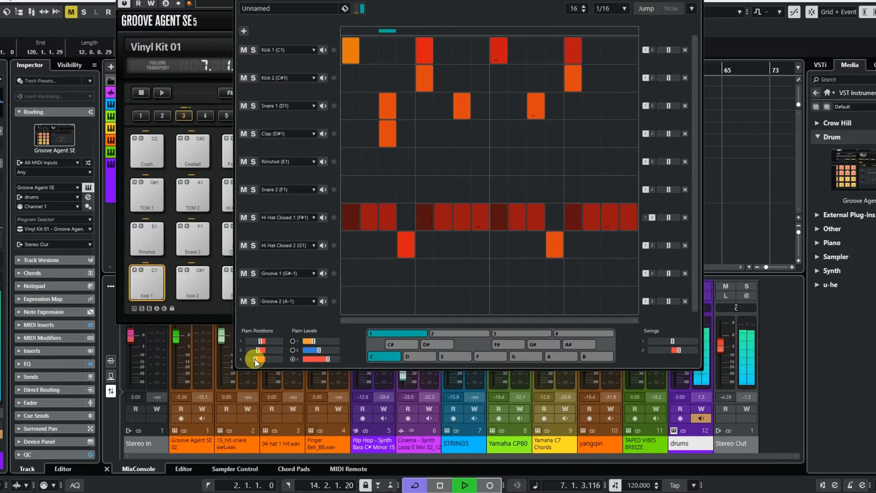
left_click(439, 485)
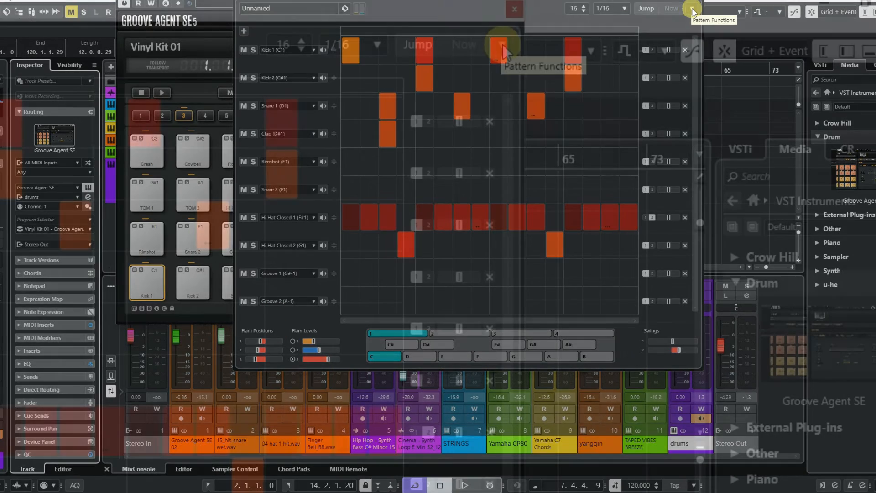
- Copy pattern C of subbank 1 and paste it into the empty C# pattern
left_click(691, 8)
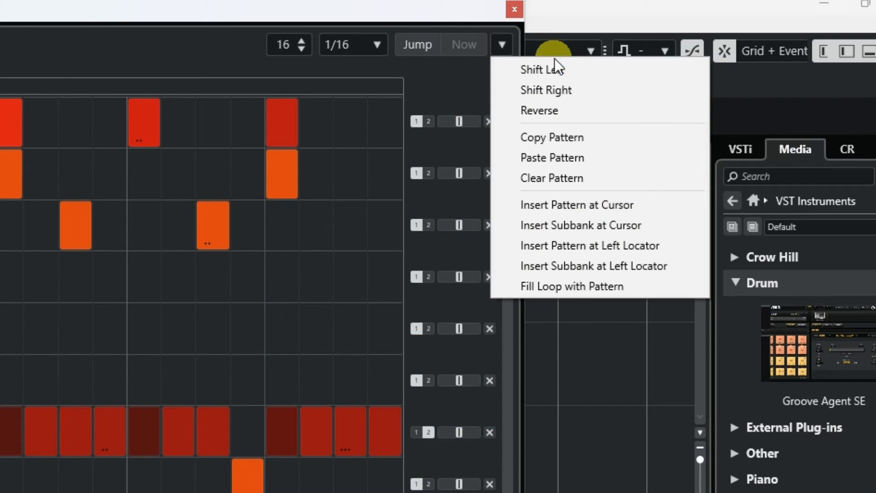
left_click(566, 136)
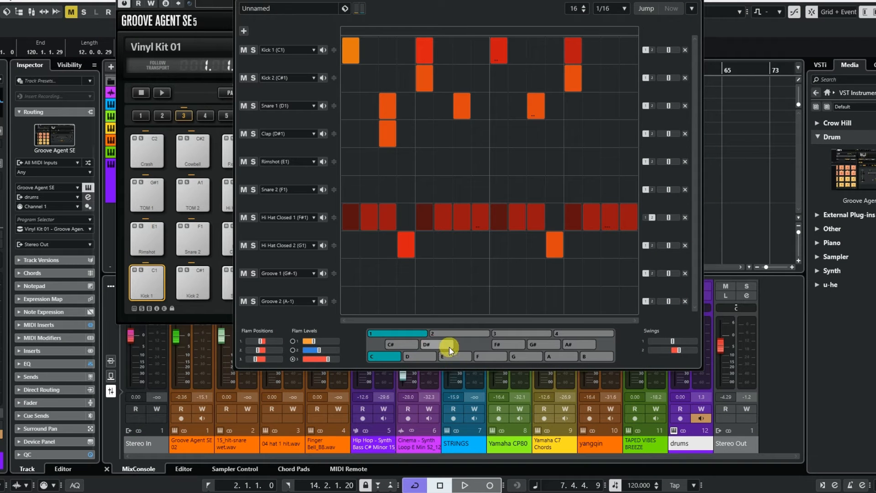
left_click(407, 346)
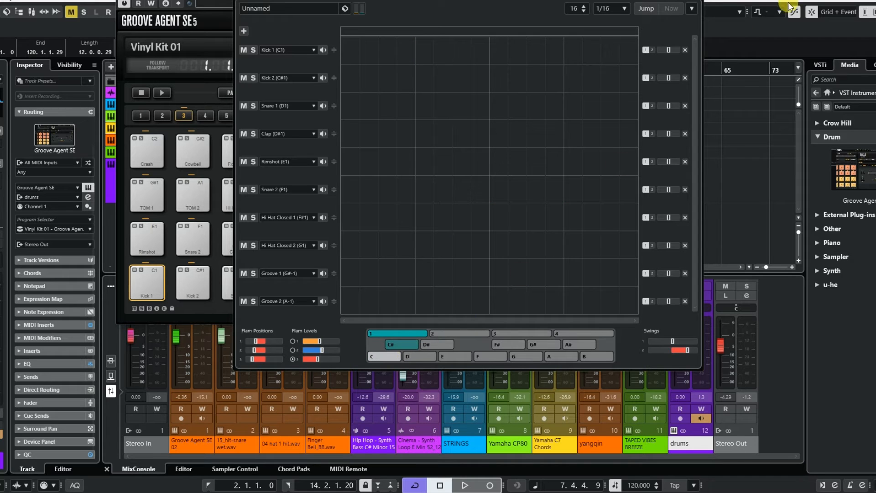
left_click(691, 7)
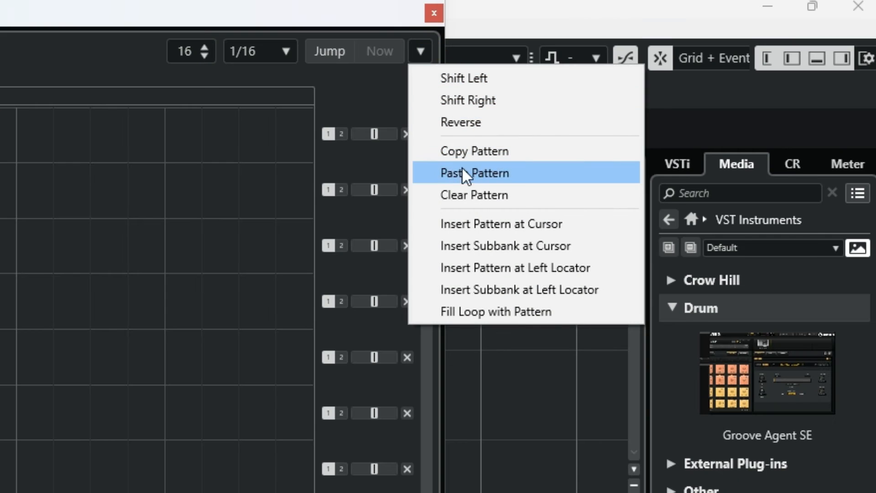
left_click(480, 171)
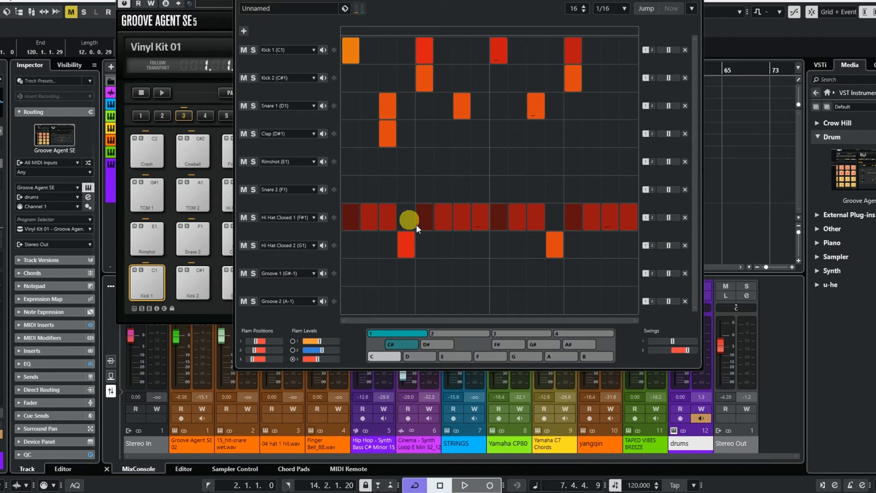
- Paste the copied pattern into the empty D# and D patterns of subbank 1
left_click(437, 343)
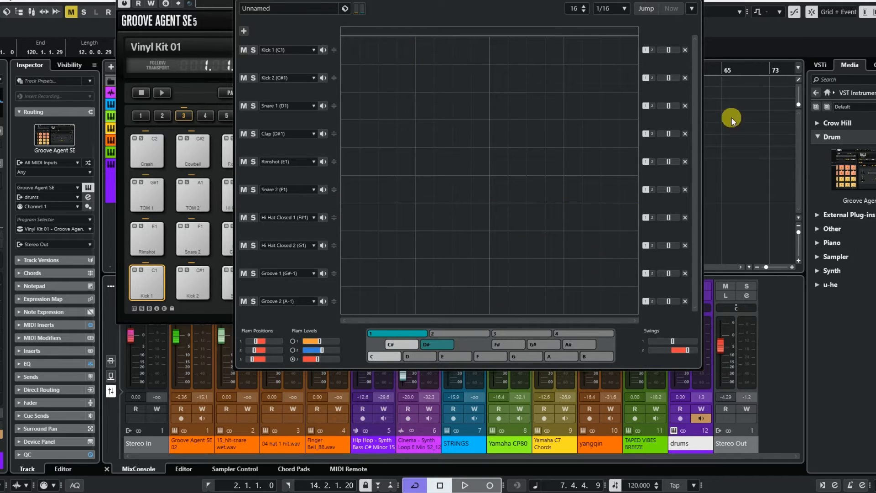
left_click(692, 9)
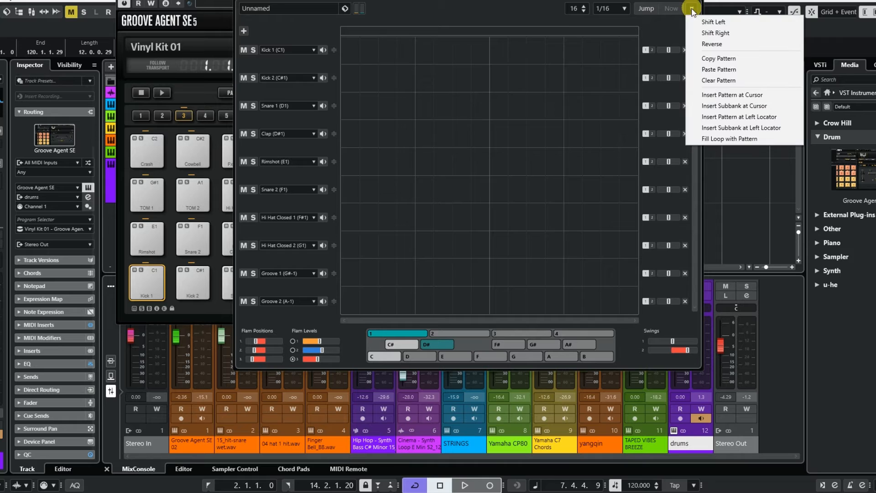
left_click(715, 69)
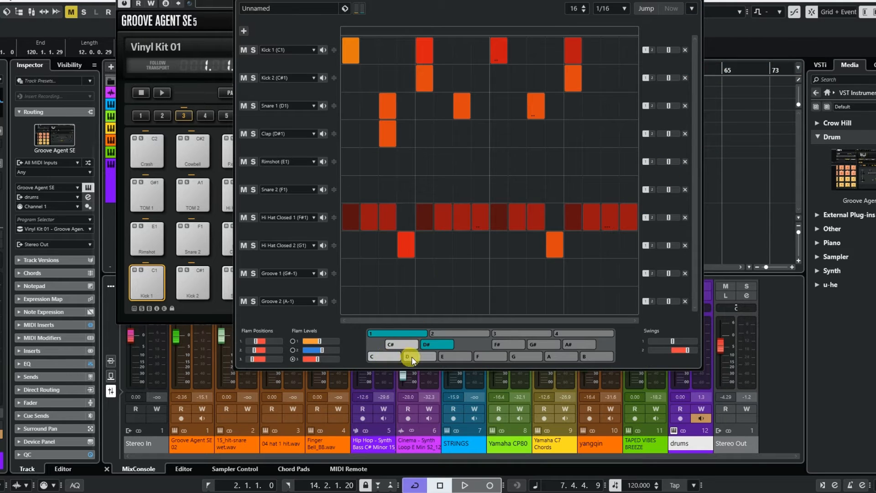
left_click(412, 357)
left_click(691, 8)
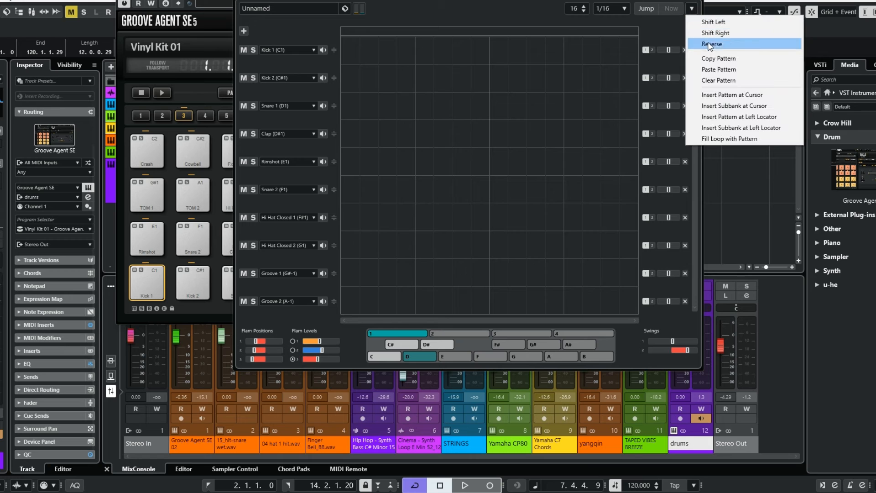
left_click(716, 69)
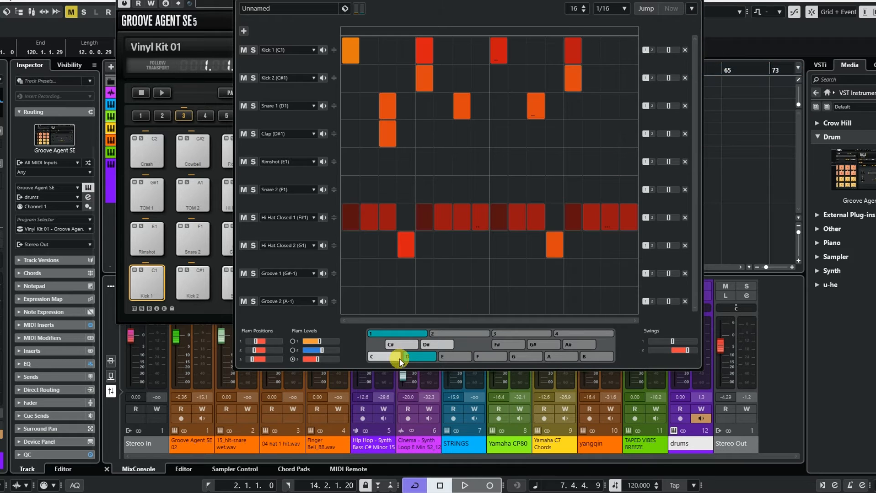
- Thin out pattern C by removing the Kick 1 hits on steps 5 and 13 and all Kick 2, Clap and Hi Hat Closed 2 hits, and audition it
left_click(395, 345)
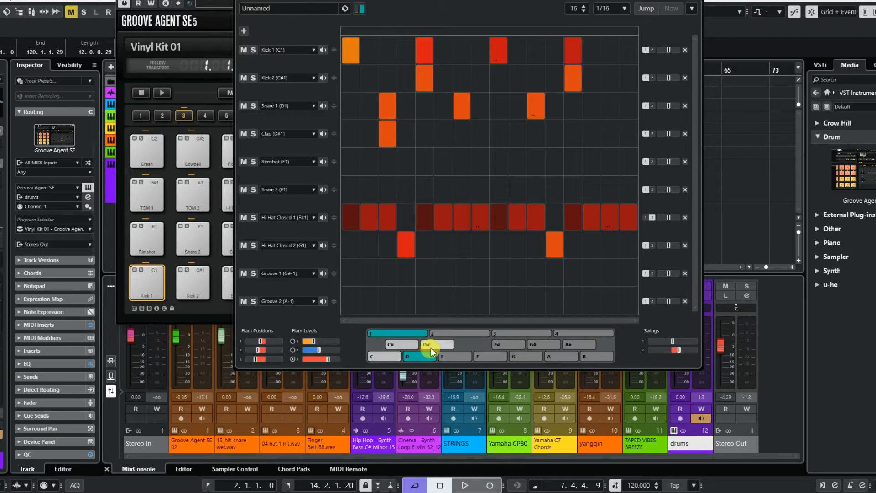
left_click(392, 356)
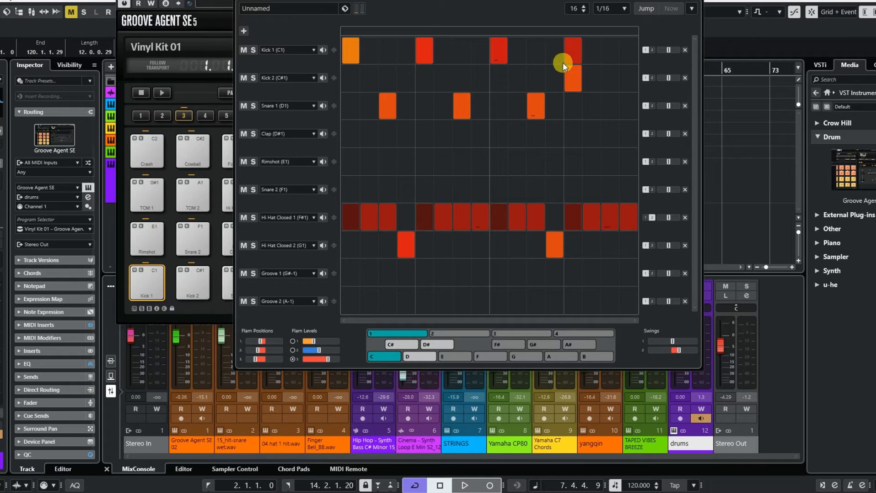
left_click(422, 52)
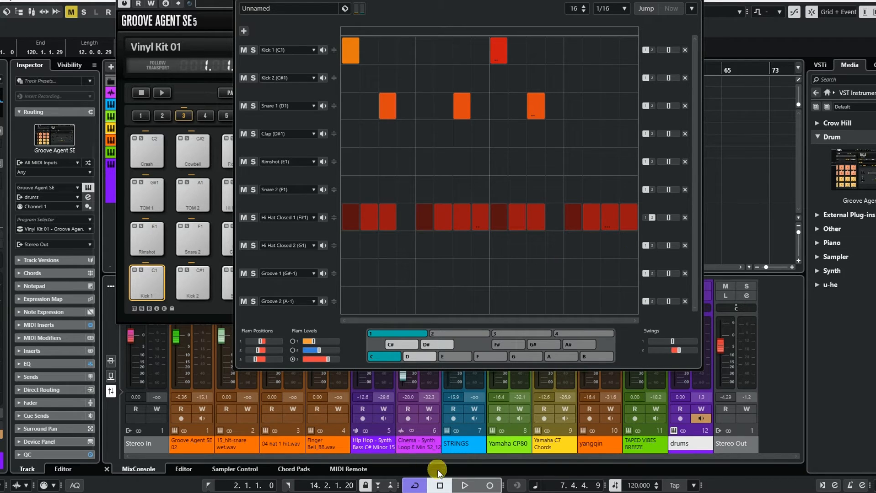
left_click(464, 485)
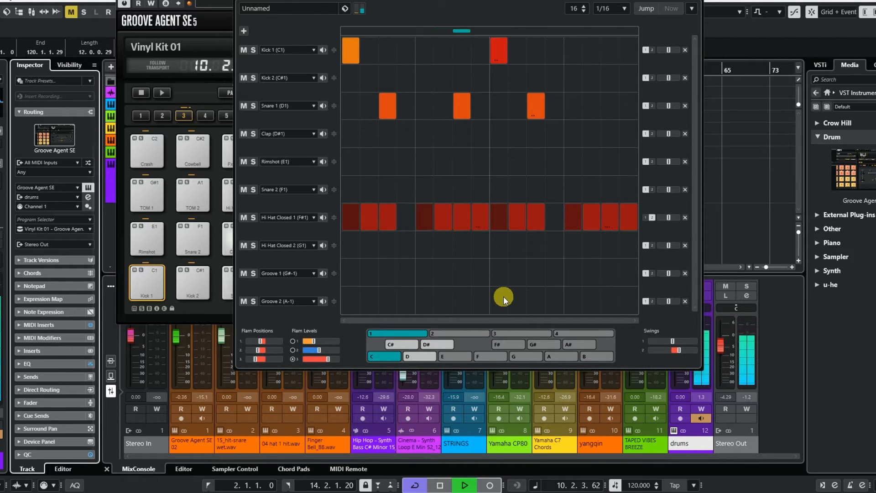
left_click(449, 482)
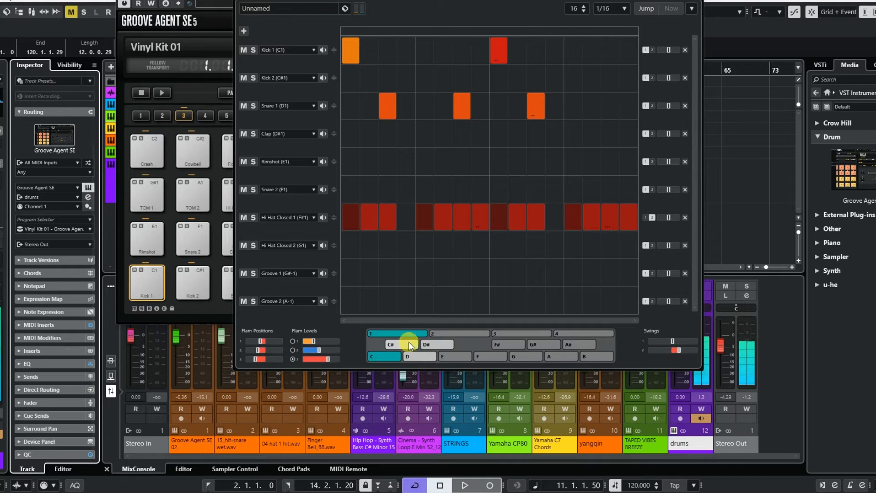
- Erase all Hi Hat Closed 1 hits from pattern C, add a Kick 1 hit on step 13, and audition it
left_click_drag(351, 220, 569, 222)
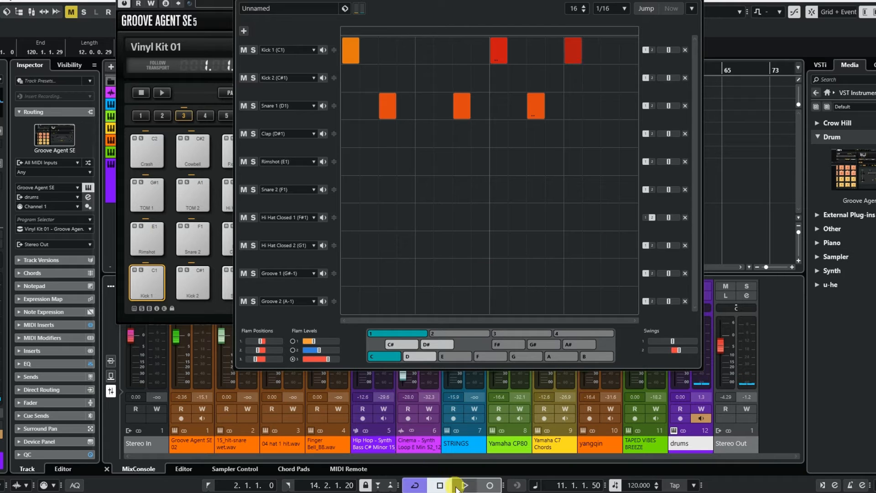
left_click(477, 483)
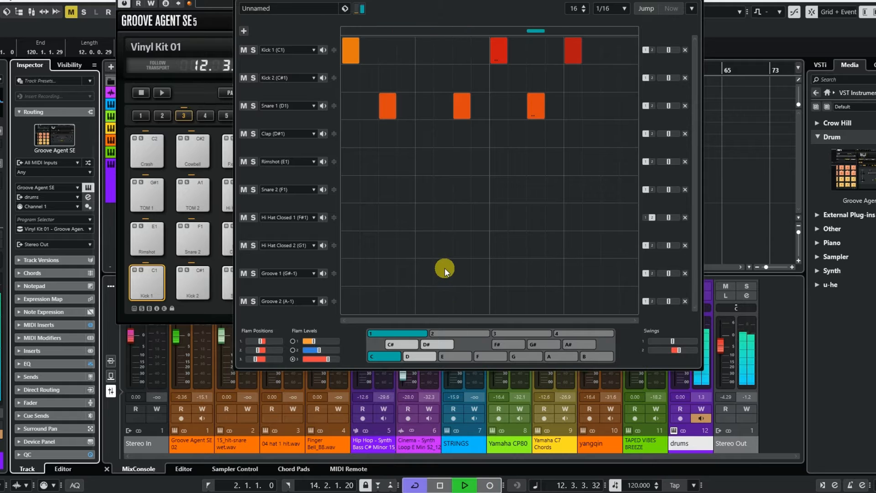
left_click(440, 485)
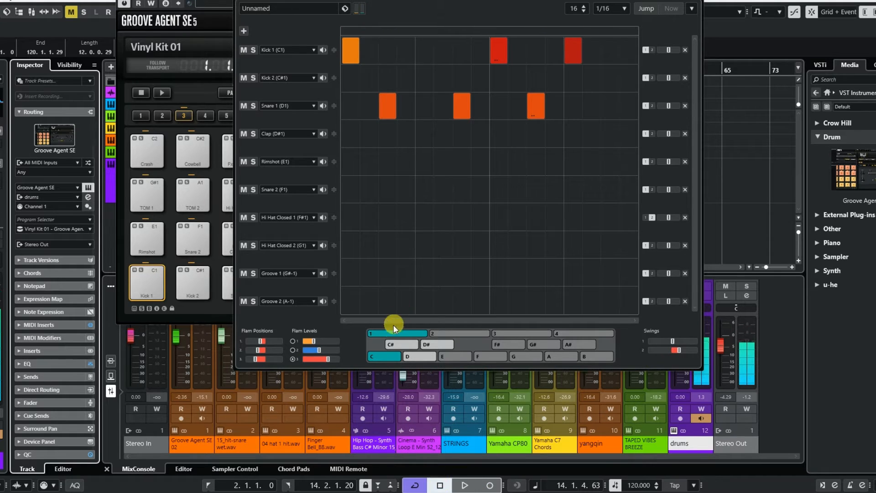
- Thin out pattern C# by removing all Kick 2 and Clap hits and the Hi Hat Closed 2 hit on step 4, and audition it
left_click(397, 345)
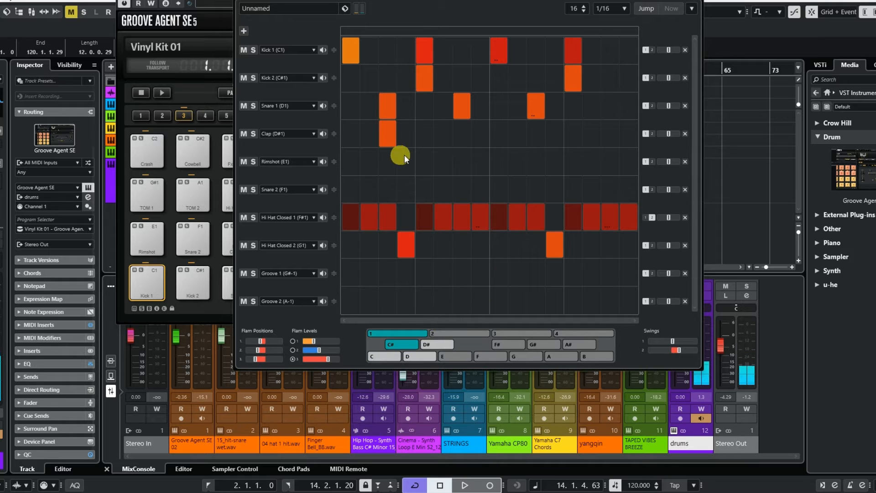
left_click(429, 78)
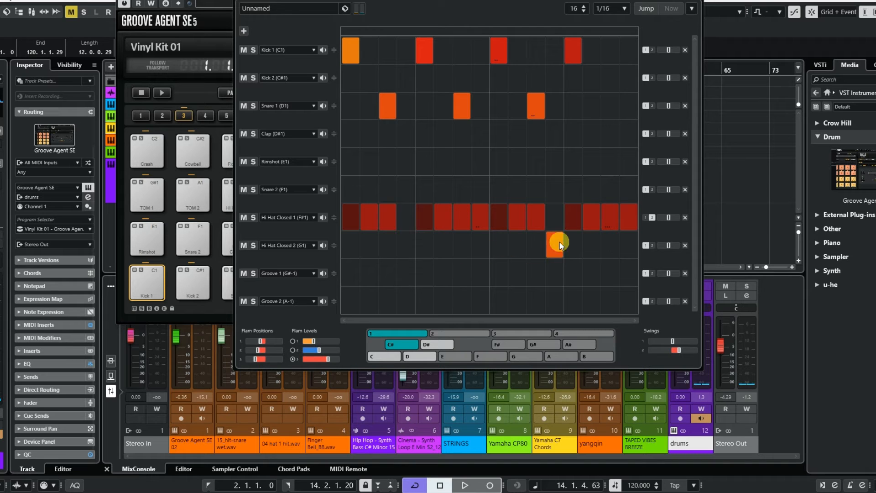
left_click(466, 485)
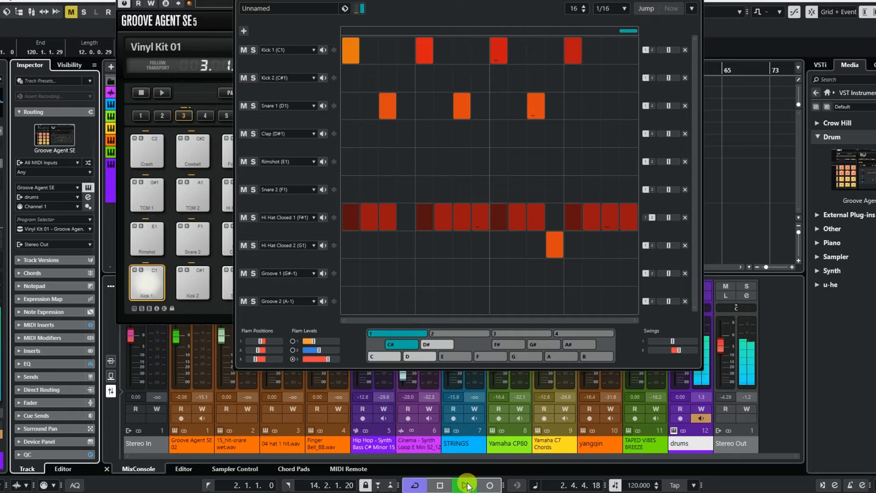
left_click(438, 486)
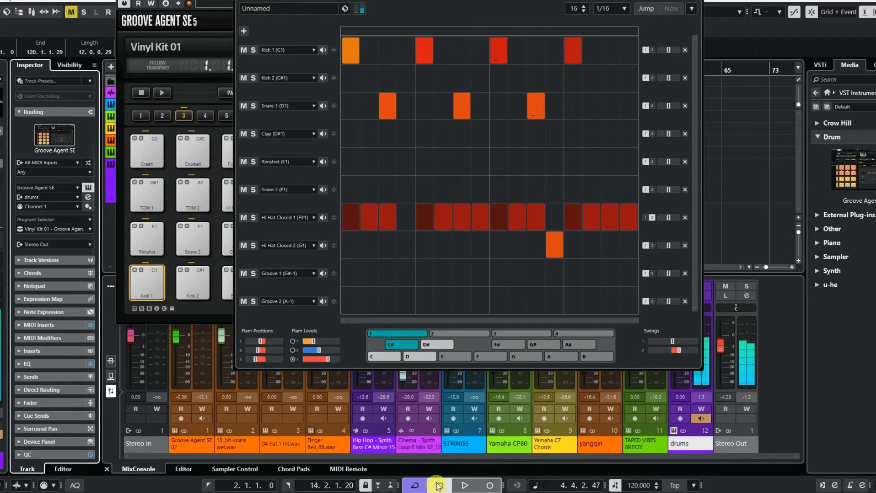
- Remove all Snare 1 and Clap hits from pattern D and audition it
left_click(413, 357)
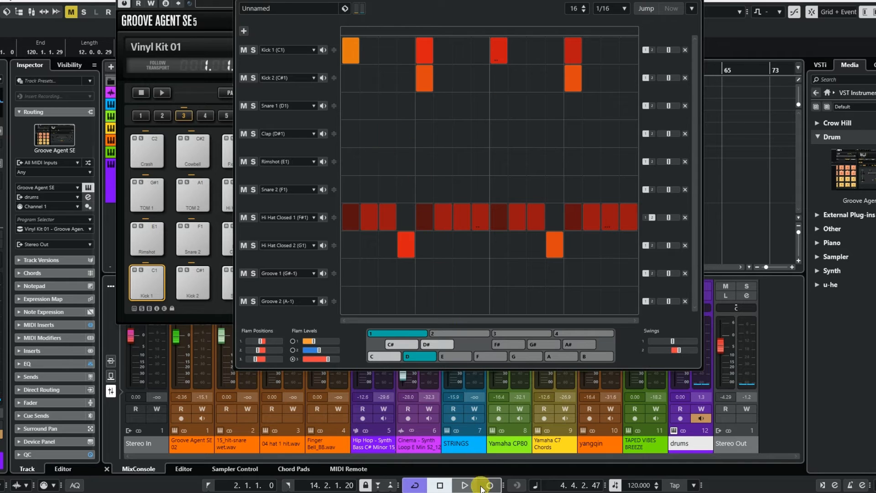
left_click(465, 487)
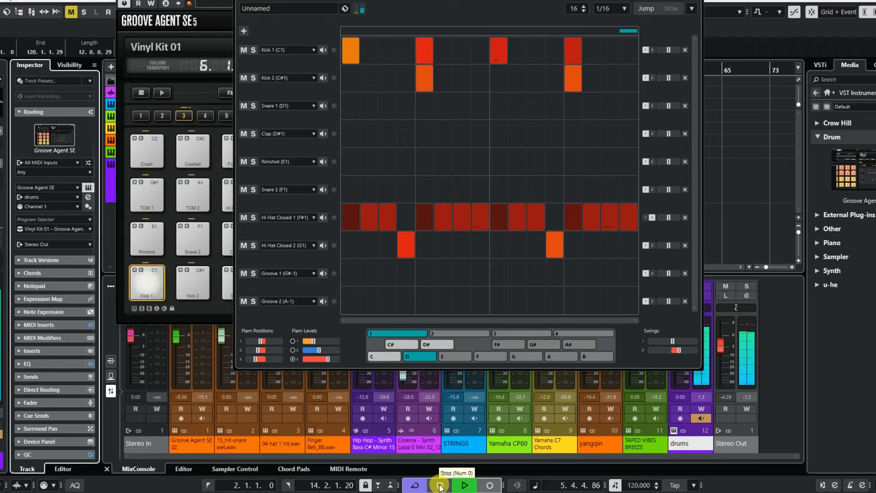
left_click(440, 485)
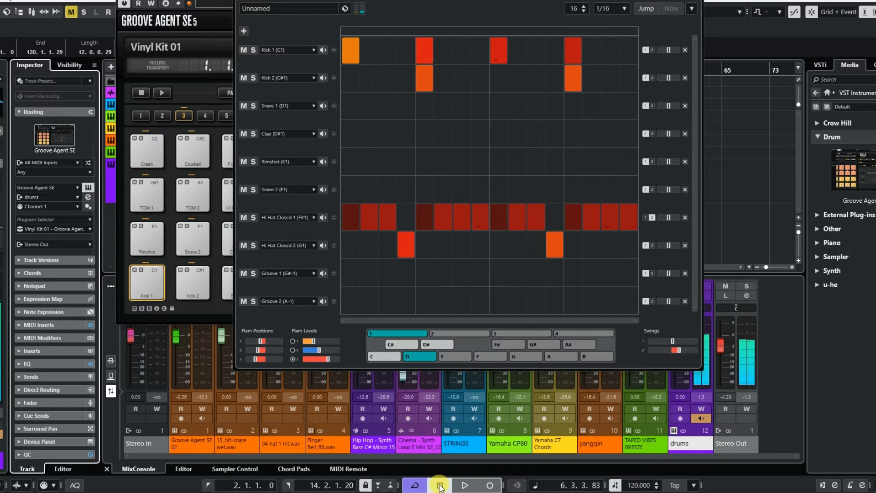
- Add Clap and Rimshot hits on steps 7 and 11 of pattern D# and audition it
left_click(437, 344)
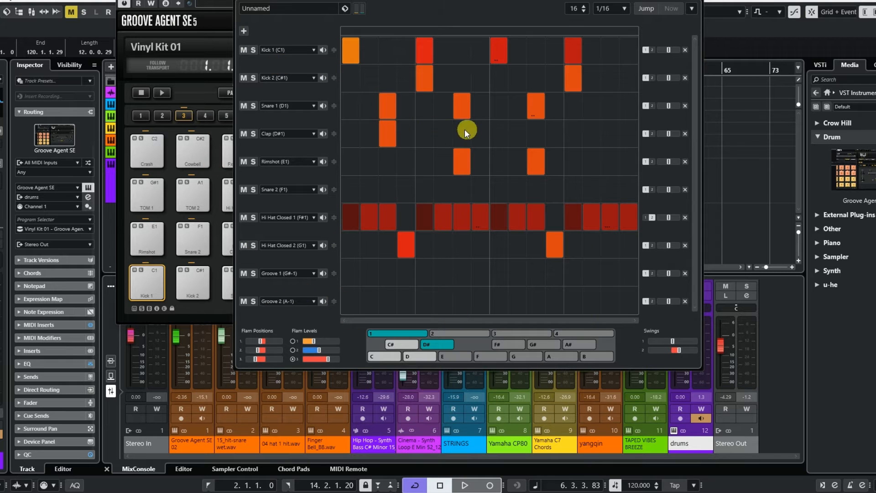
left_click(464, 484)
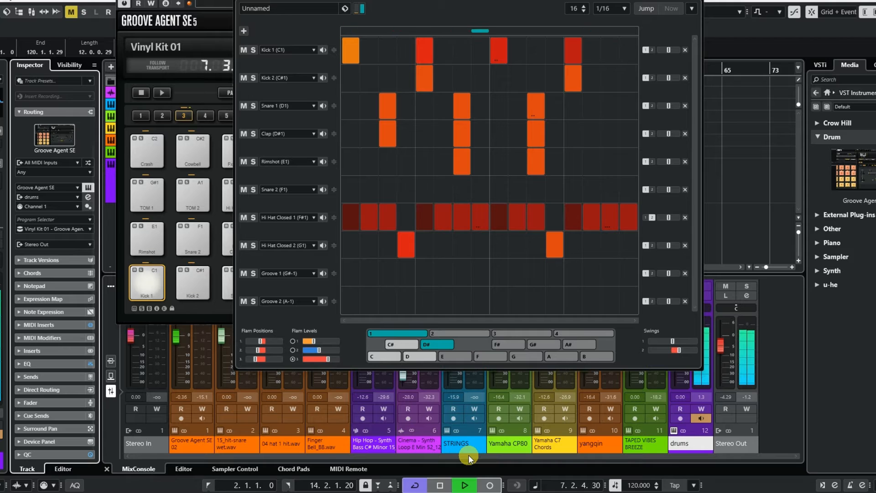
left_click(445, 486)
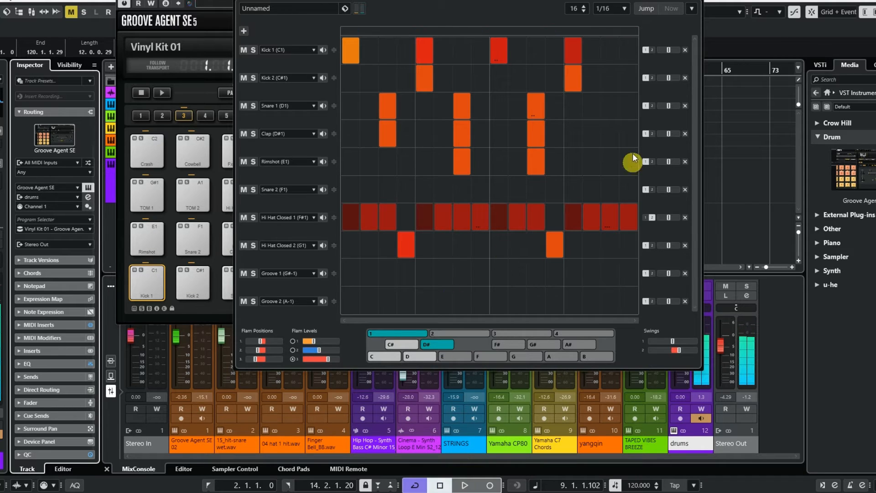
- Turn on Jump mode with Now for the patterns and erase the Hi Hat Closed 2 hits from pattern C
left_click(390, 357)
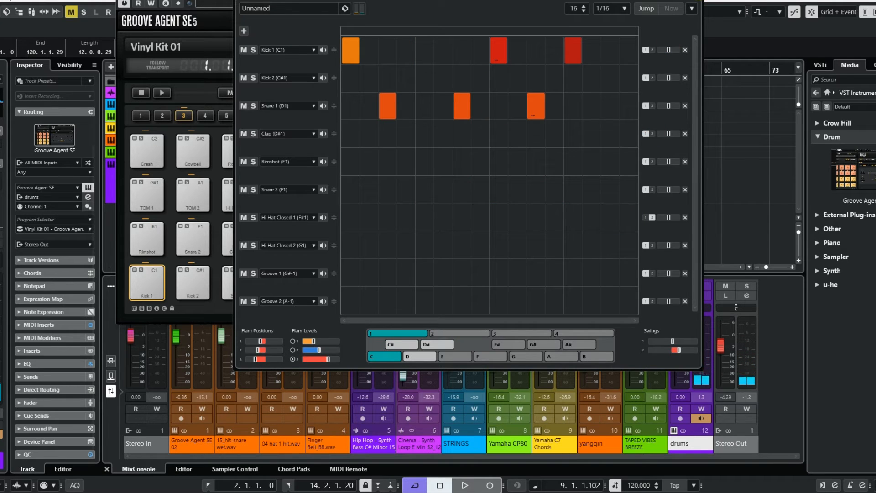
left_click(693, 9)
left_click(647, 9)
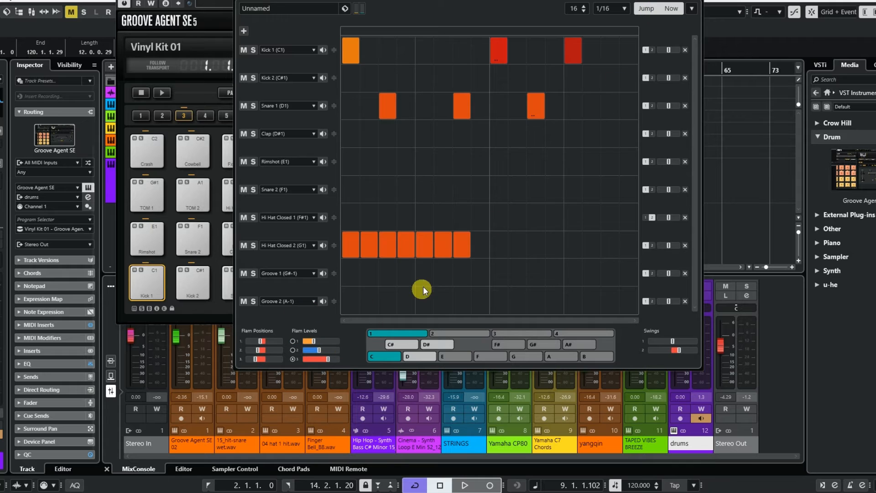
left_click_drag(463, 242, 364, 255)
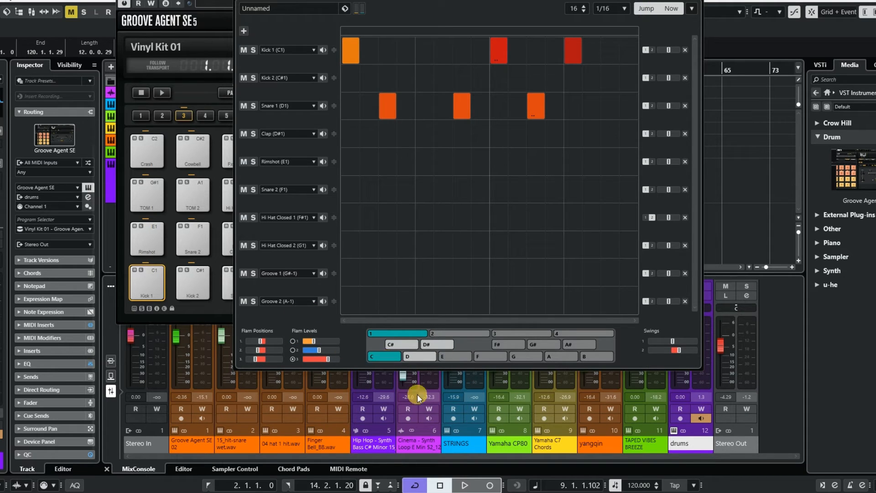
- Audition instant pattern changes in Jump mode during playback, switching from C to C#, D, D# and back to C
left_click(465, 485)
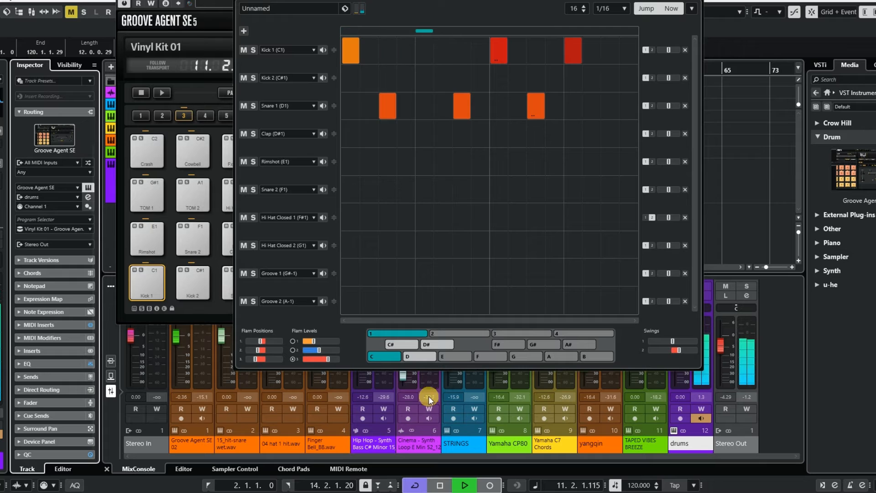
left_click(410, 346)
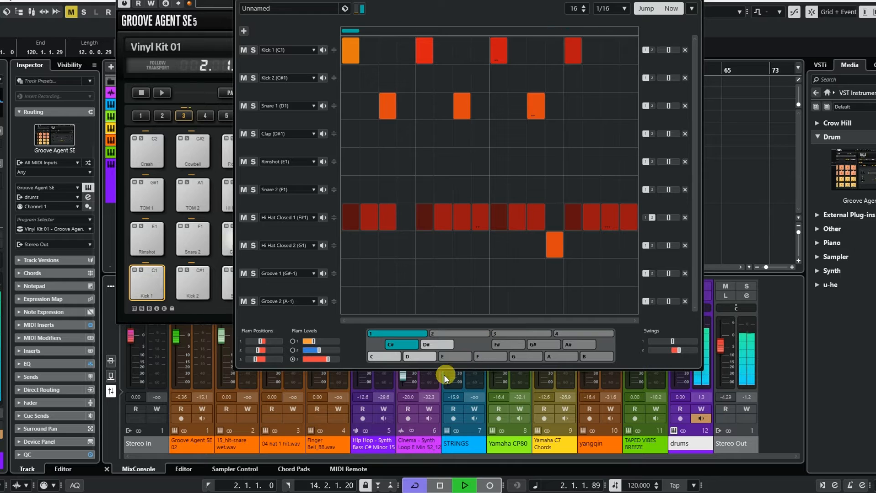
left_click(429, 356)
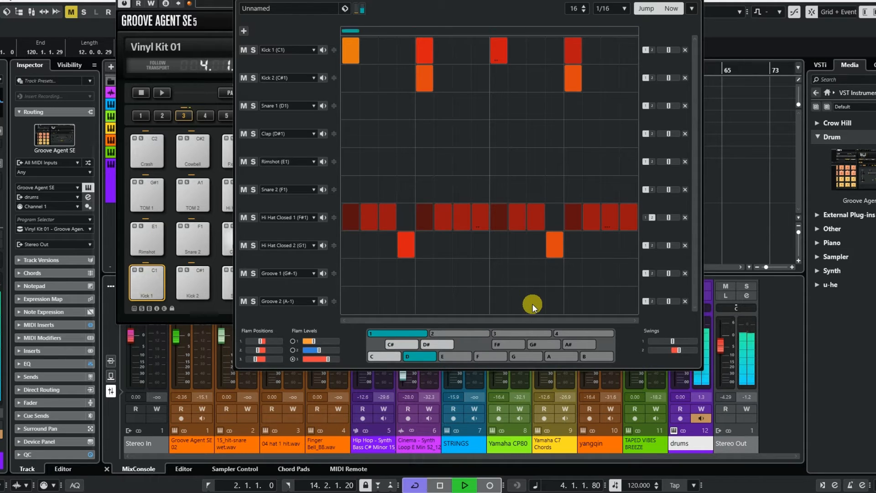
left_click(445, 345)
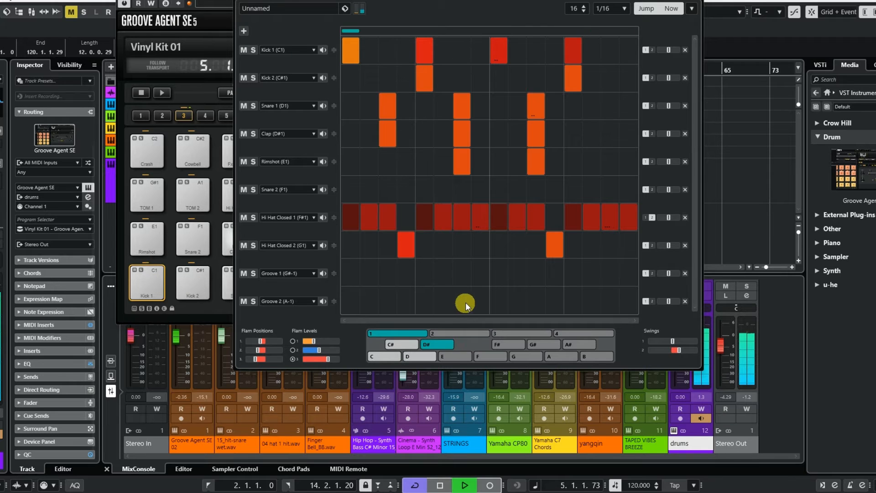
left_click(384, 356)
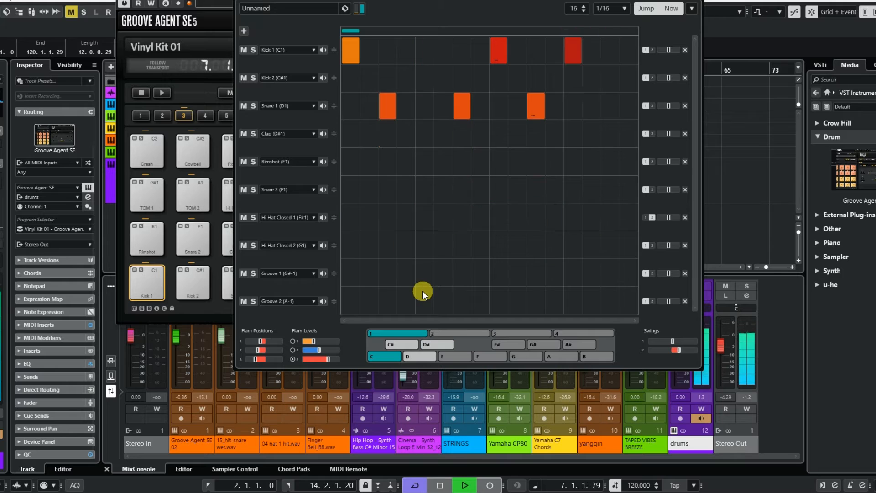
left_click(440, 485)
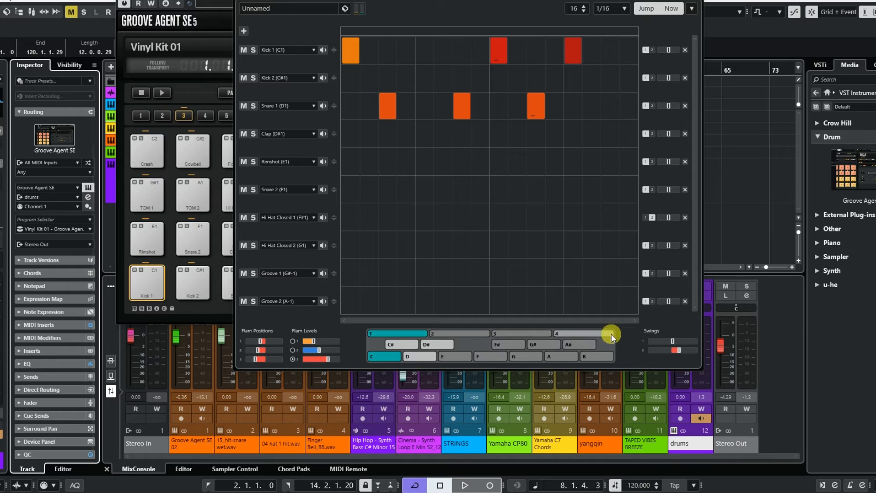
- Audition delayed pattern changes in Jump mode with Now switched off, queuing C while D# plays and again while D plays
left_click(445, 344)
left_click(465, 487)
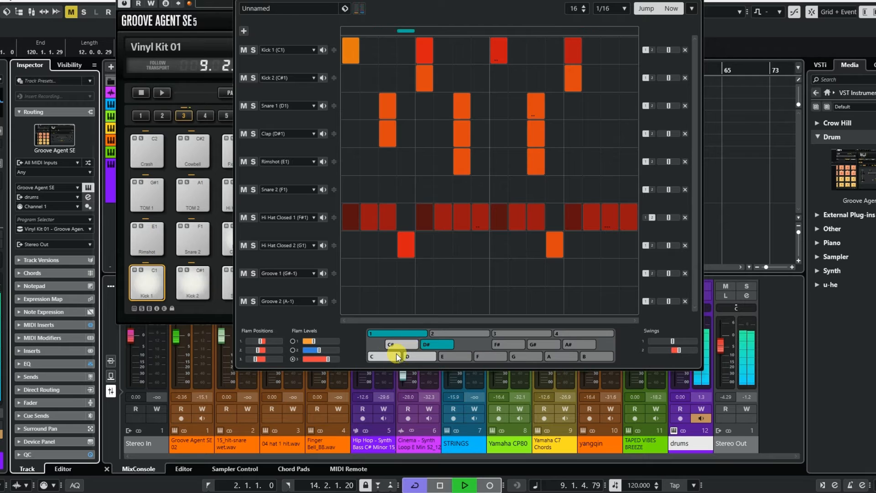
left_click(396, 355)
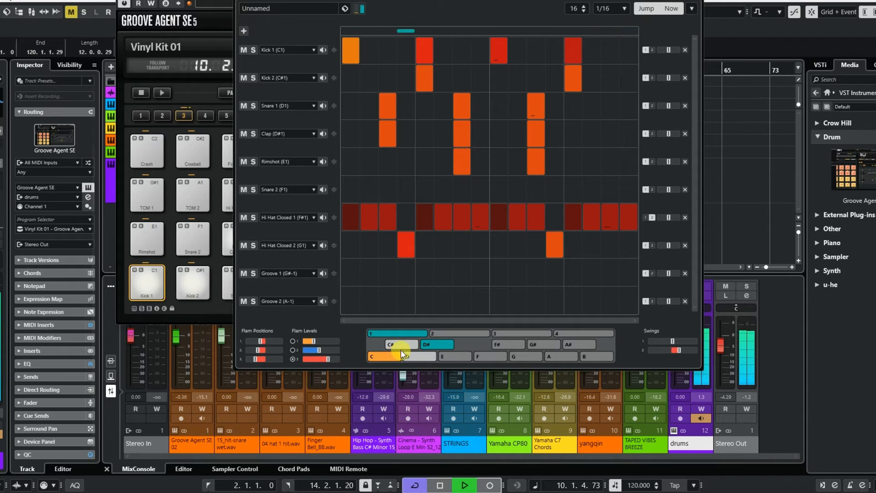
left_click(440, 485)
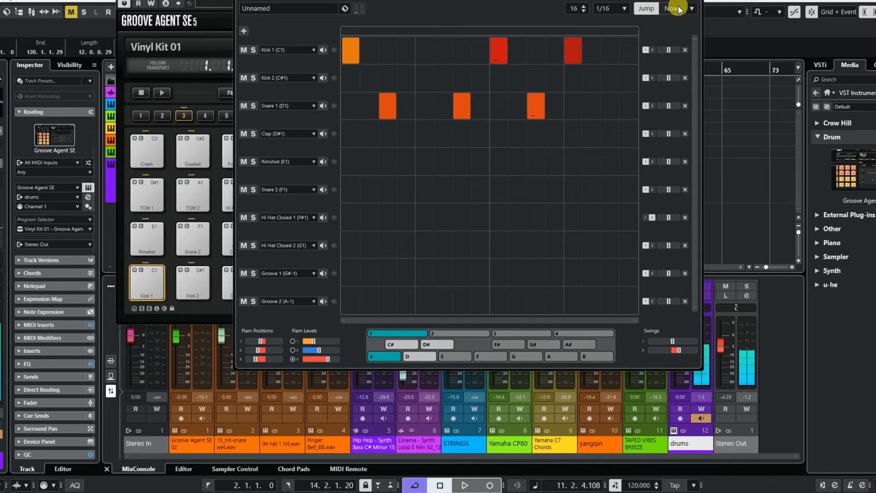
left_click(464, 485)
left_click(428, 357)
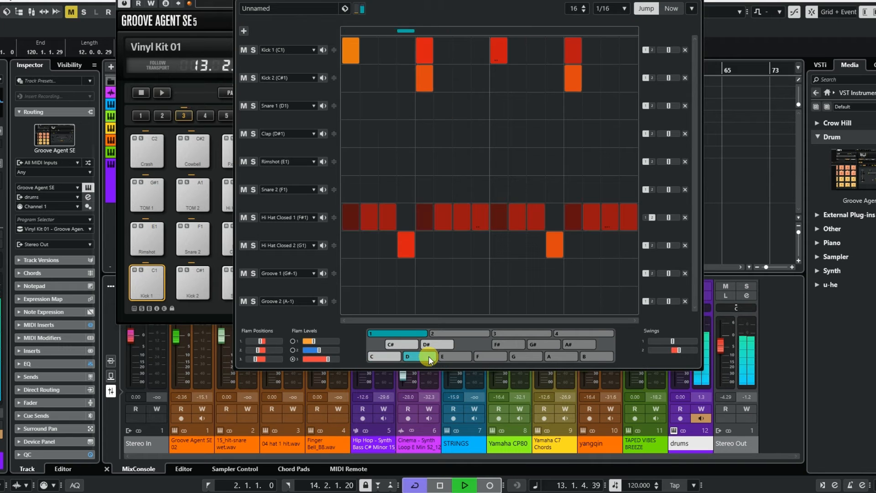
left_click(395, 360)
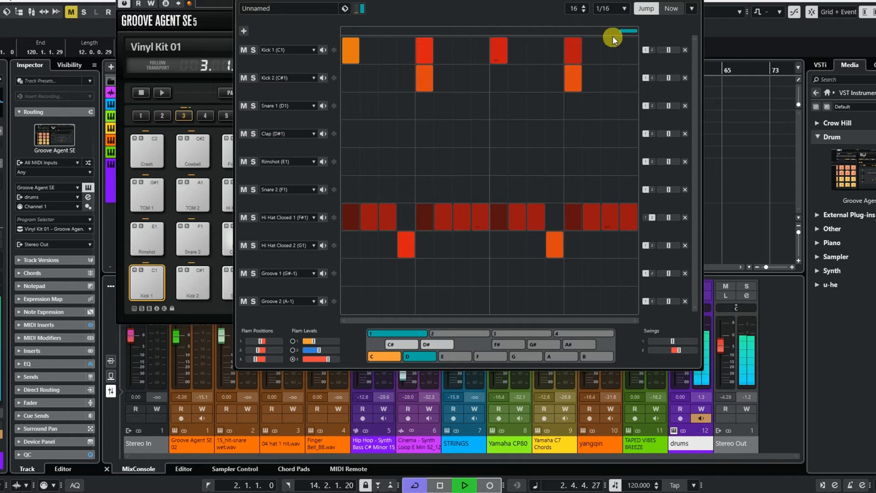
- Turn off Jump mode and audition switching between patterns D, D# and C during playback
left_click(642, 9)
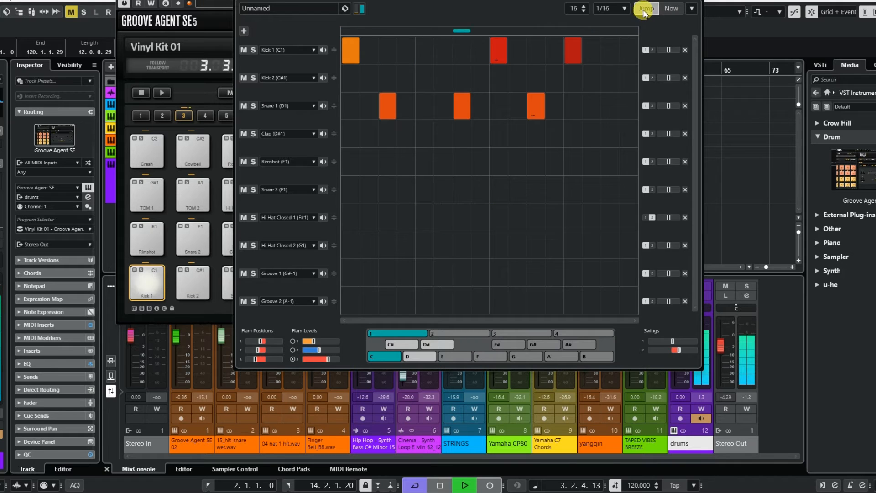
left_click(417, 356)
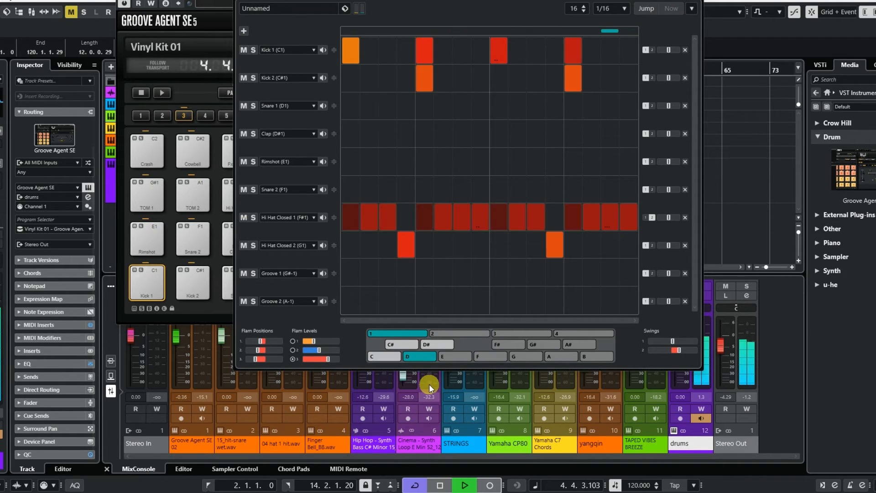
left_click(434, 344)
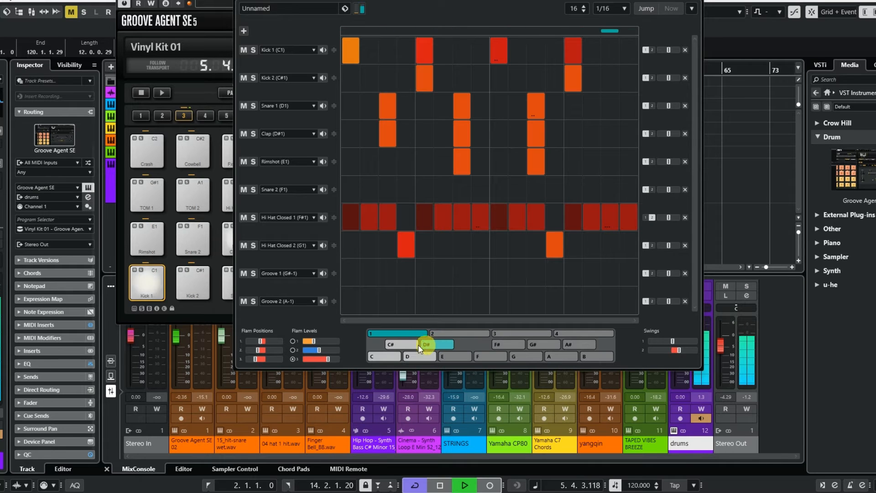
left_click(407, 357)
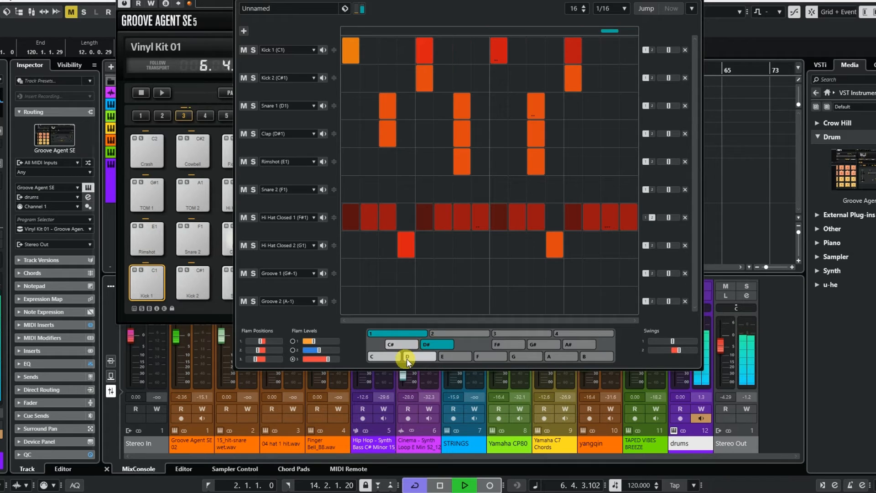
left_click(432, 346)
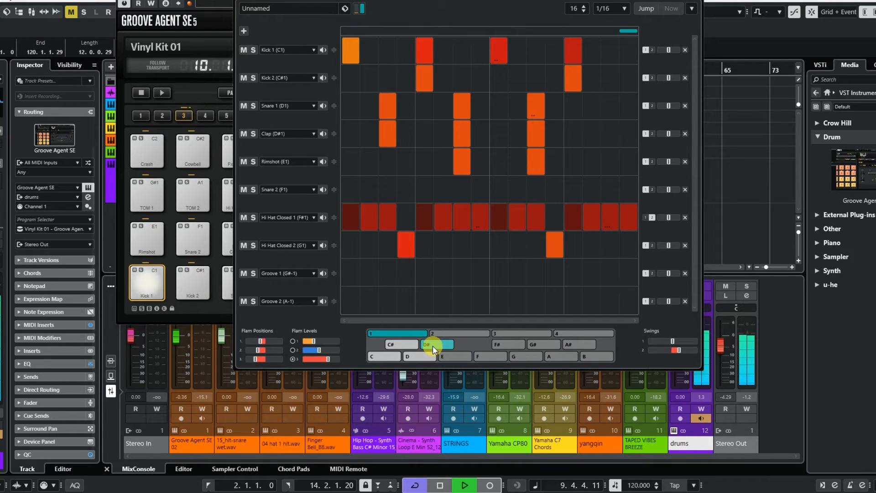
left_click(406, 355)
left_click(390, 354)
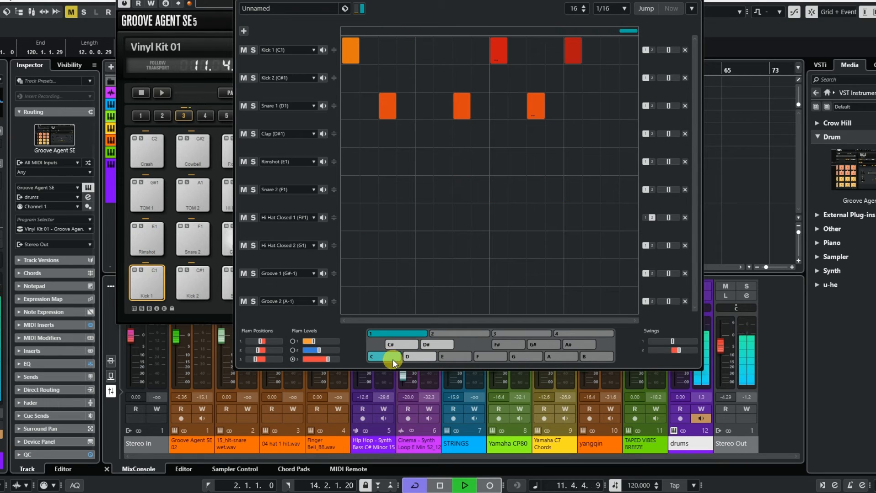
left_click(440, 486)
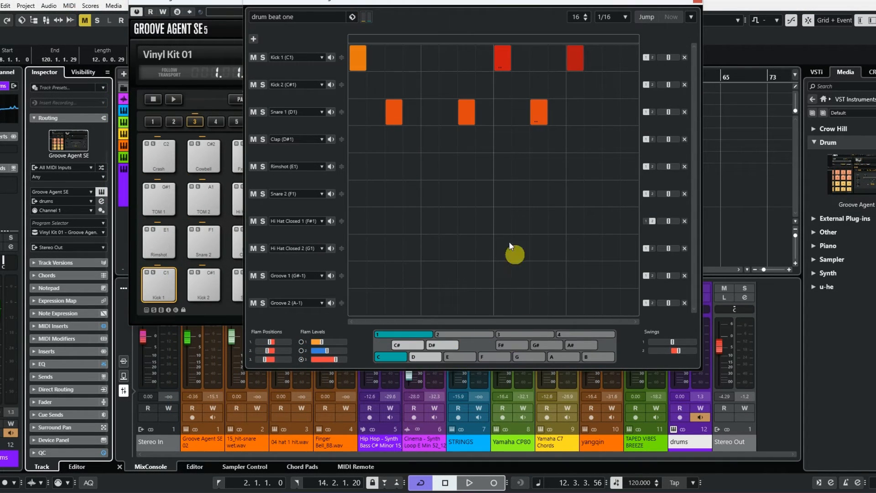
- Save the pattern bank as a new preset named "beat one" followed by the author's first name
left_click(354, 18)
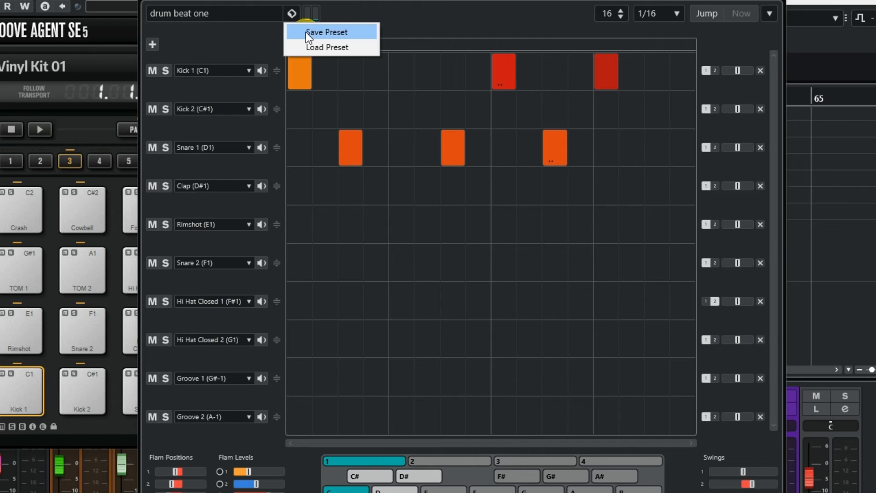
left_click(306, 32)
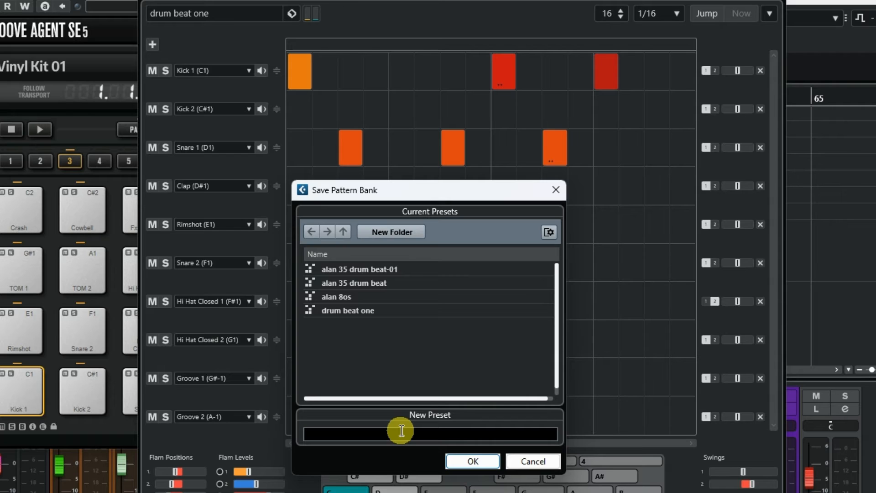
type("beat one alan")
left_click(492, 460)
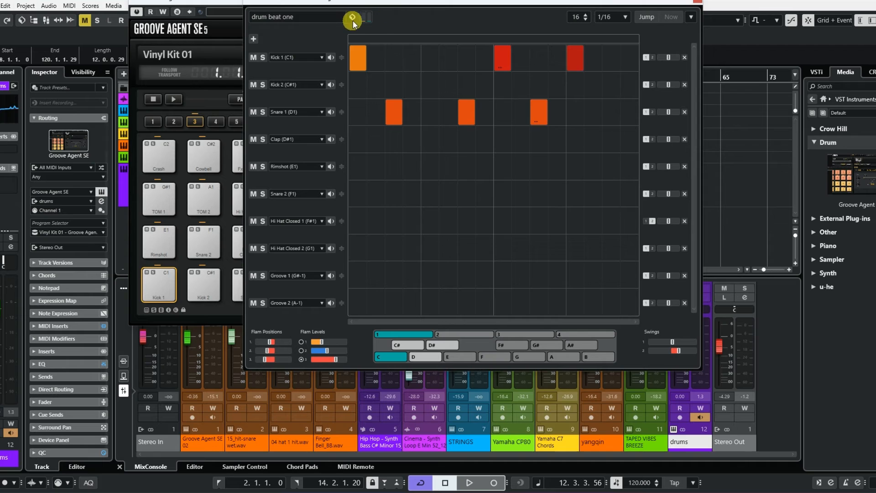
- Open the preset import for pattern banks, search it for "beat" and clear the search again
left_click(352, 17)
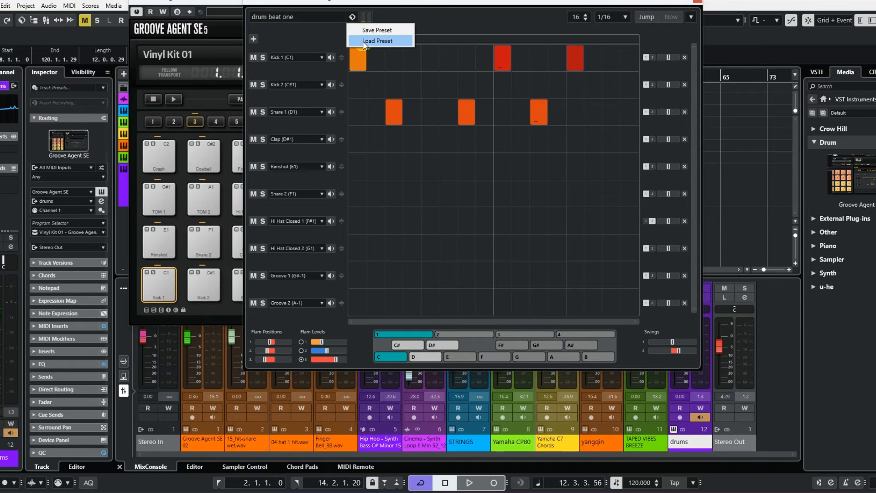
left_click(363, 41)
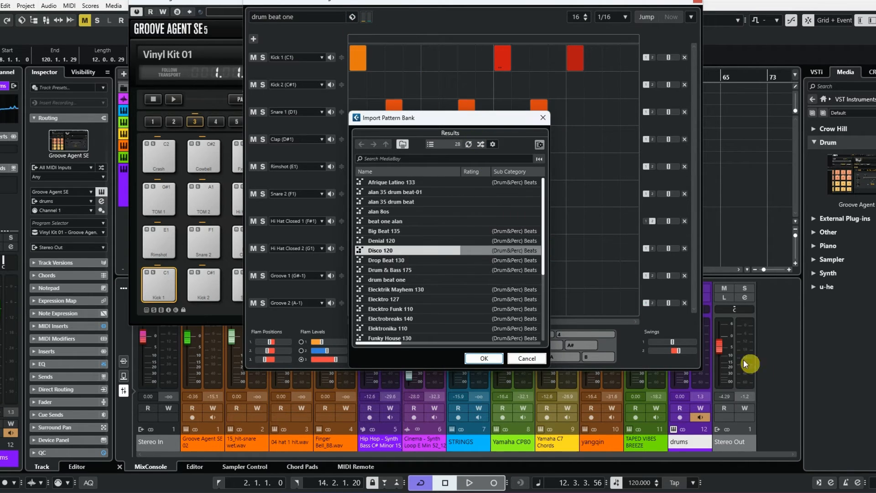
left_click(396, 159)
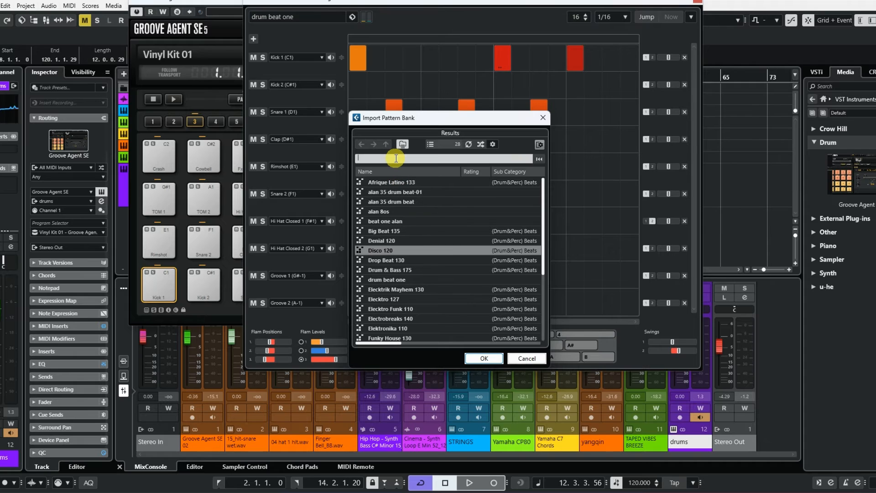
type("beat on")
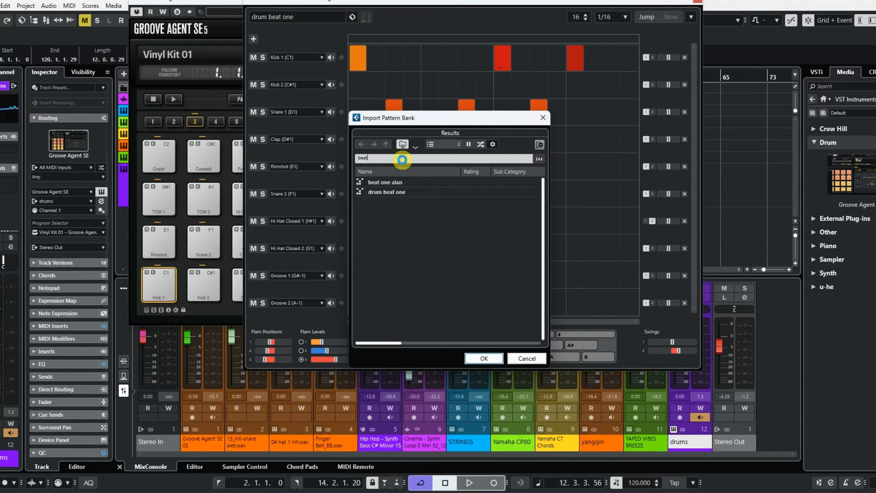
key("BackSpace")
key("BackSpace")
key("BackSpace")
key("BackSpace")
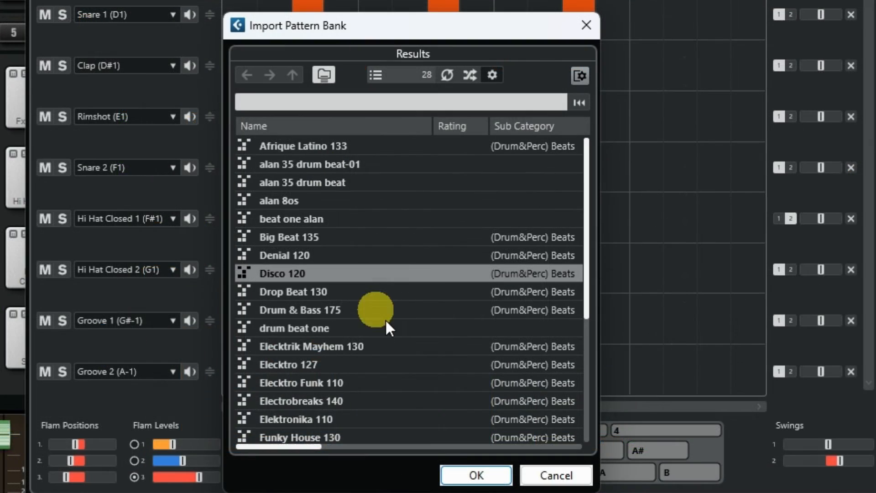
- Load the Ragga House 100 pattern bank from the full preset list
left_click_drag(586, 236, 593, 368)
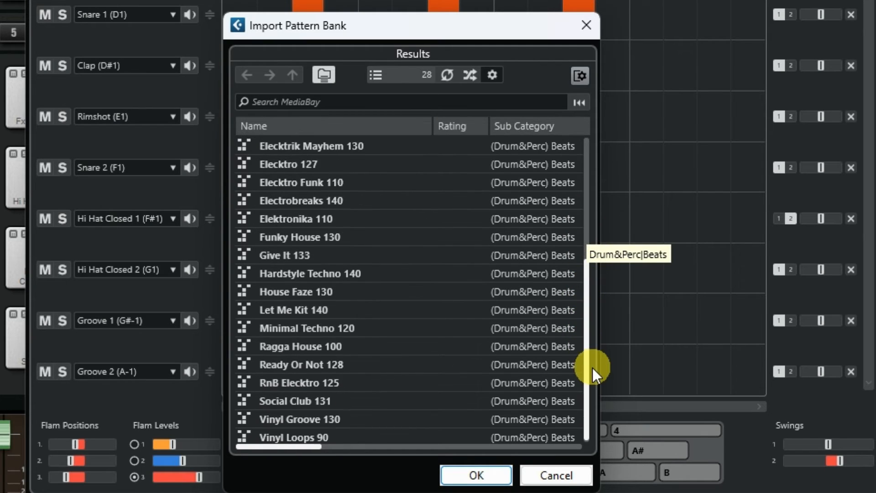
left_click(316, 346)
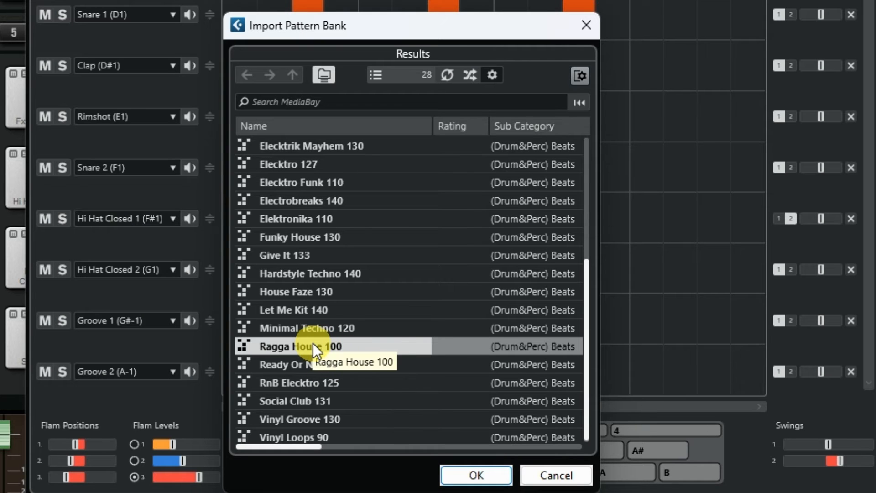
left_click(476, 474)
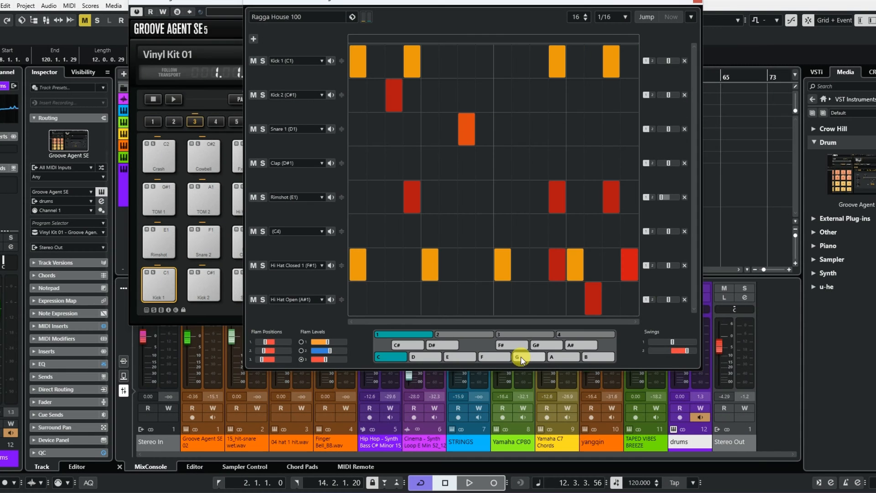
- View patterns C#, D# and C of the loaded bank, and audition C, D and D# during playback
left_click(403, 345)
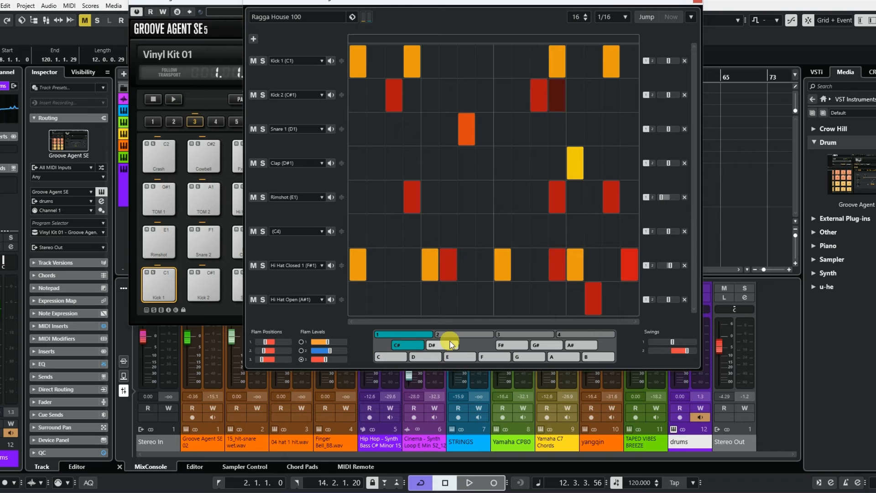
left_click(450, 344)
left_click(399, 358)
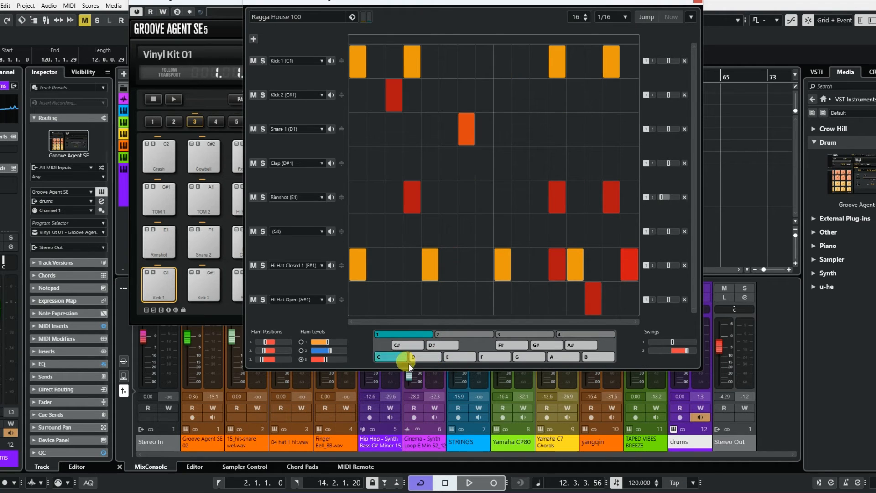
left_click(470, 483)
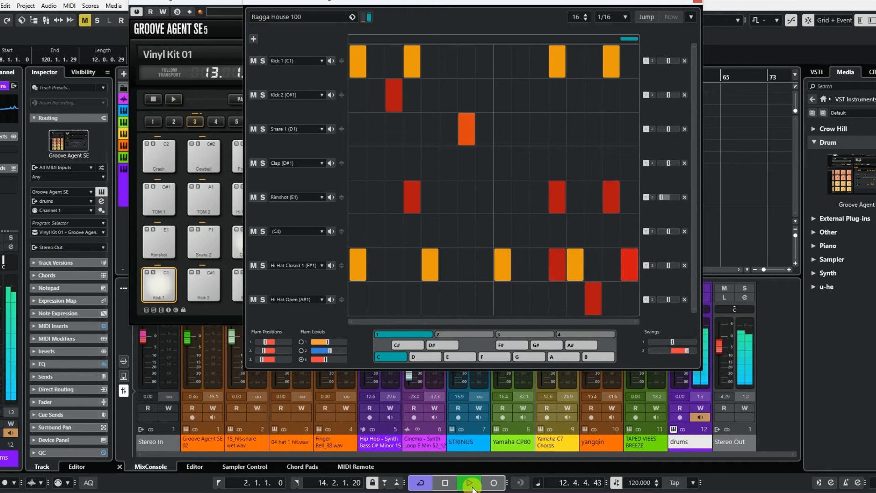
left_click(425, 358)
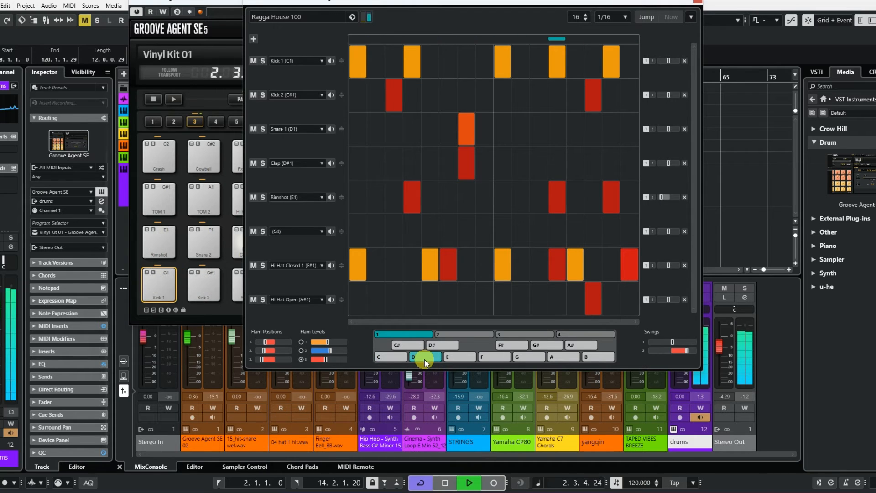
left_click(447, 347)
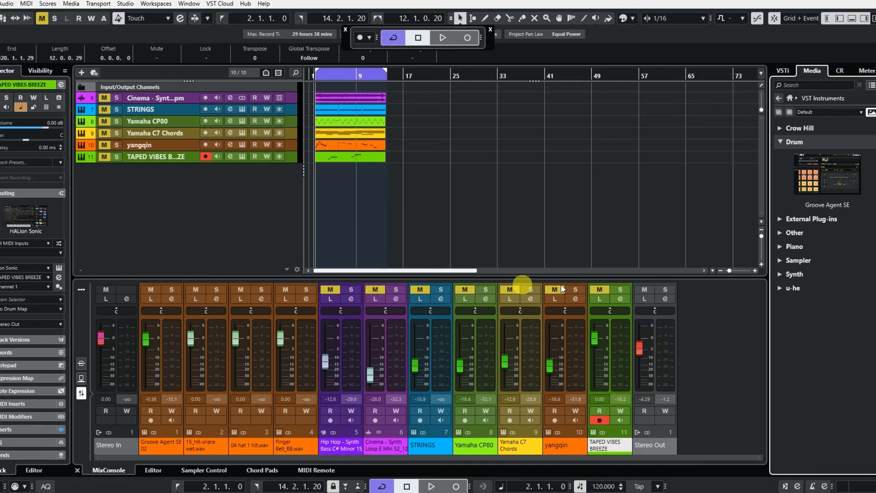
- Add a Groove Agent SE instrument track at the end of the track list and reposition its window over the project
left_click_drag(830, 177, 215, 182)
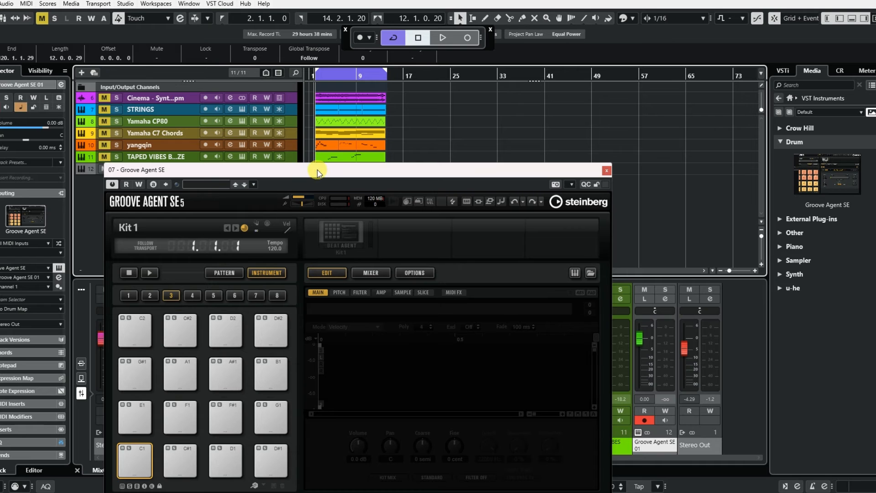
left_click_drag(317, 172, 406, 68)
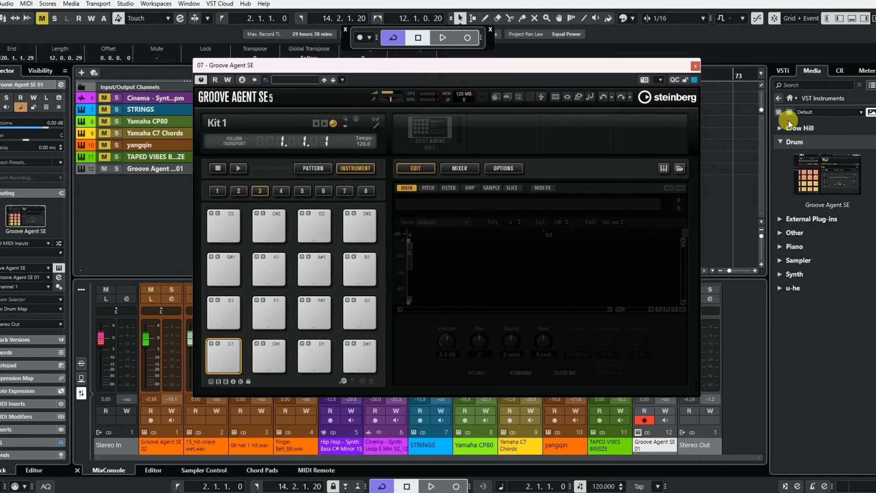
- Open Loops & Samples in the media browser and search for "kick"
left_click(790, 99)
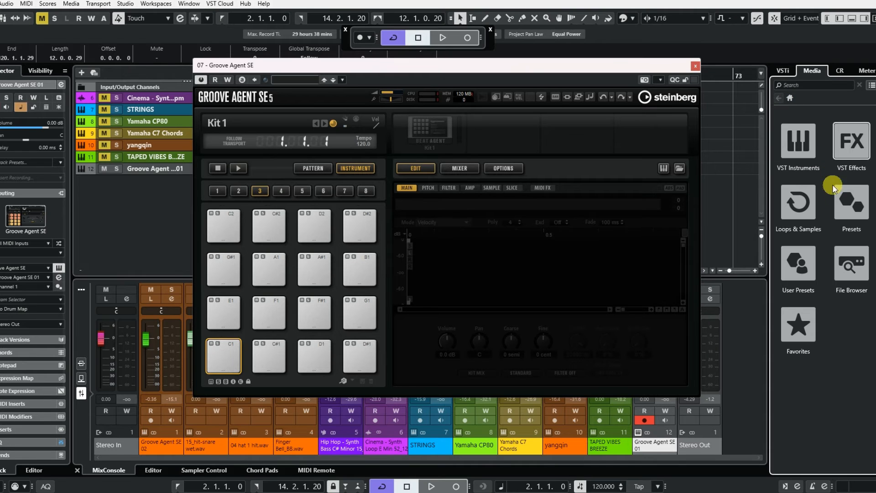
left_click(806, 214)
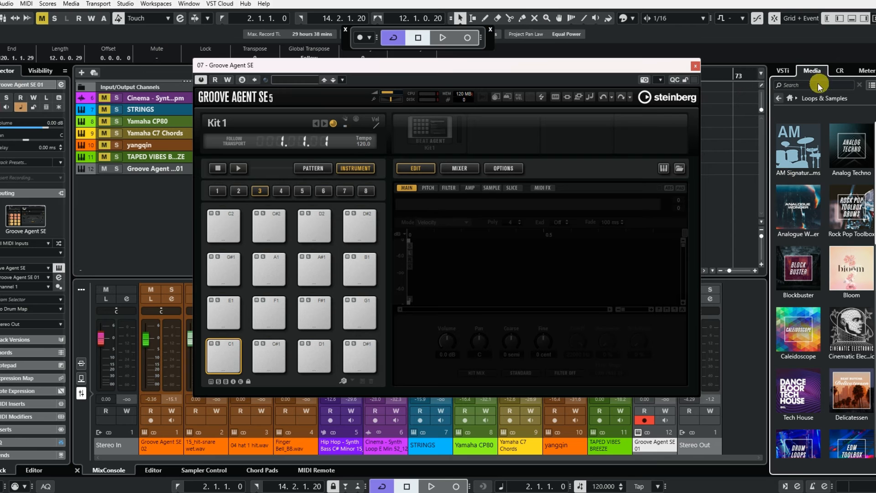
left_click(793, 88)
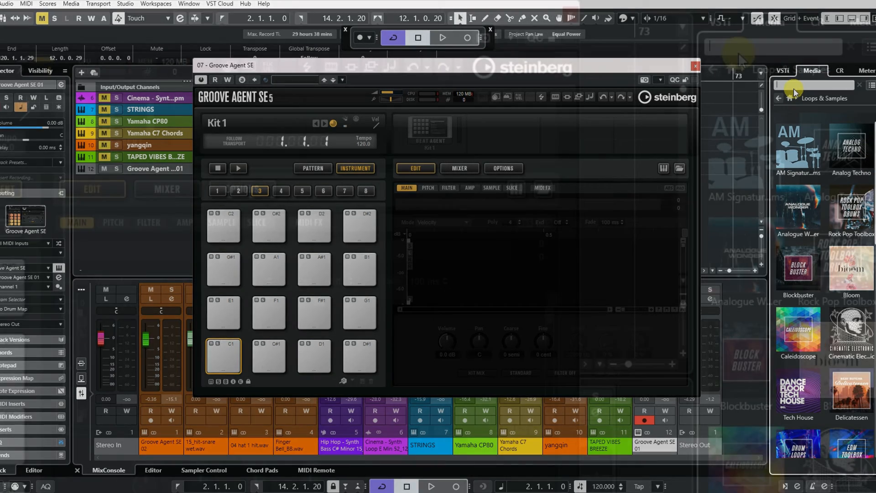
type("kic")
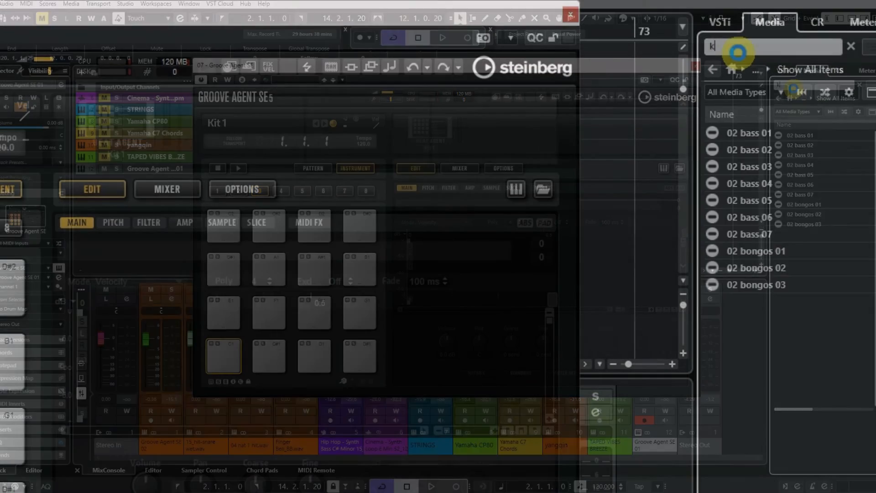
type("k")
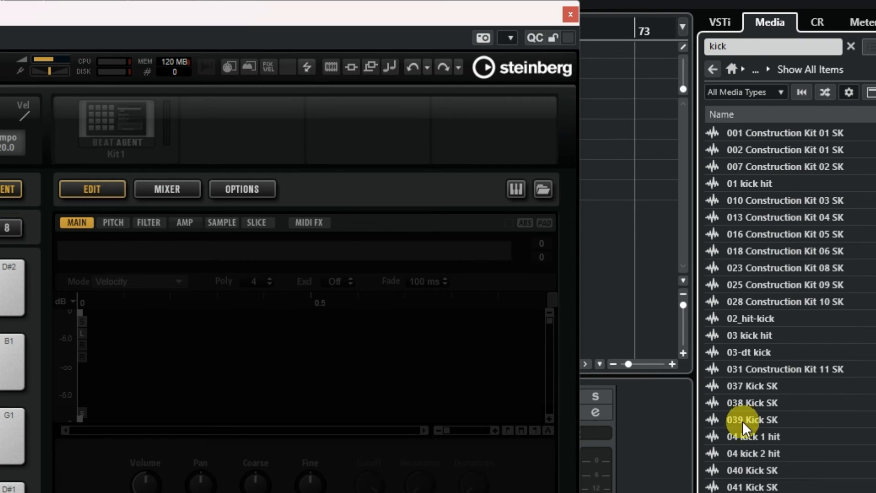
- Preview the 037 and 038 Kick SK samples, load 038 Kick SK onto pad C1 and trigger the pad to audition it
left_click(731, 386)
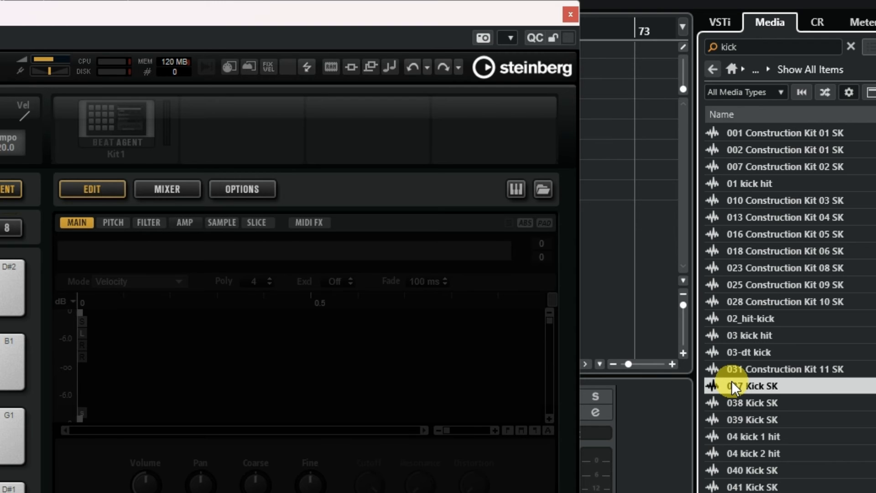
left_click(760, 402)
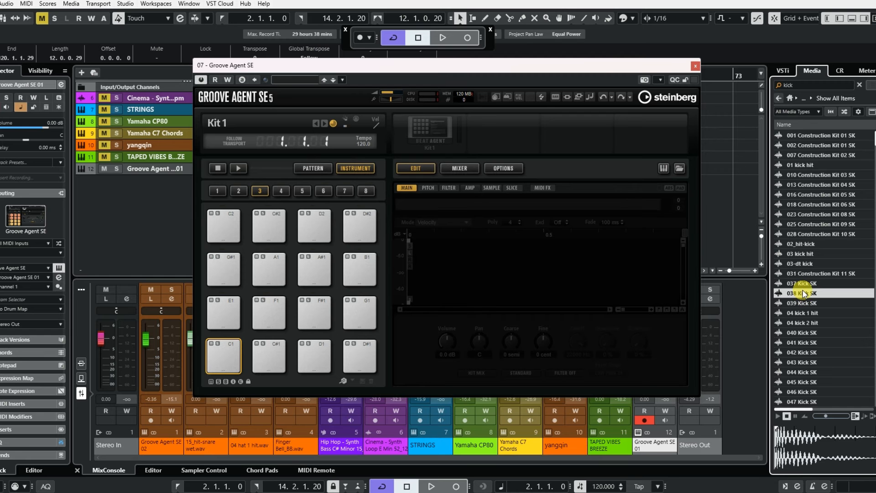
left_click_drag(802, 294, 222, 346)
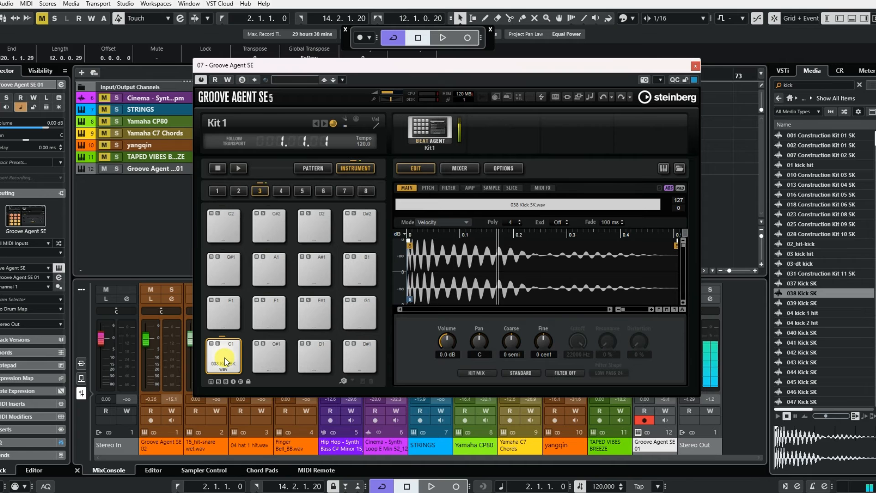
left_click(224, 357)
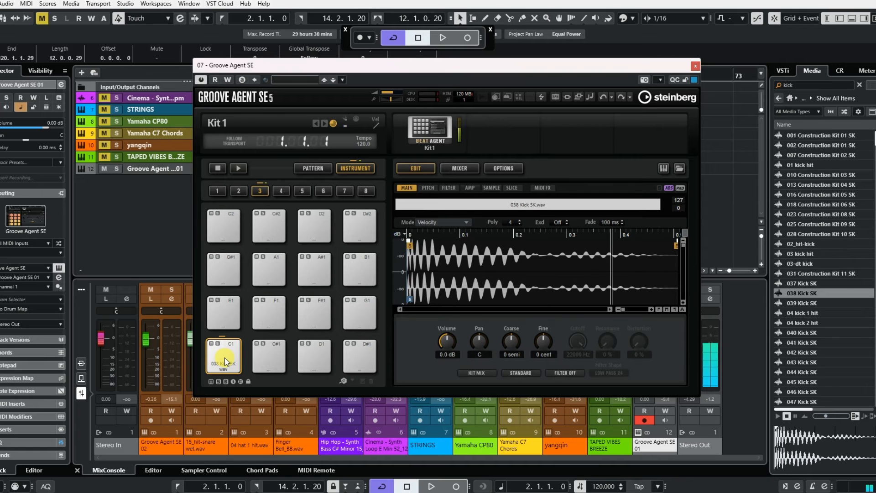
left_click(225, 358)
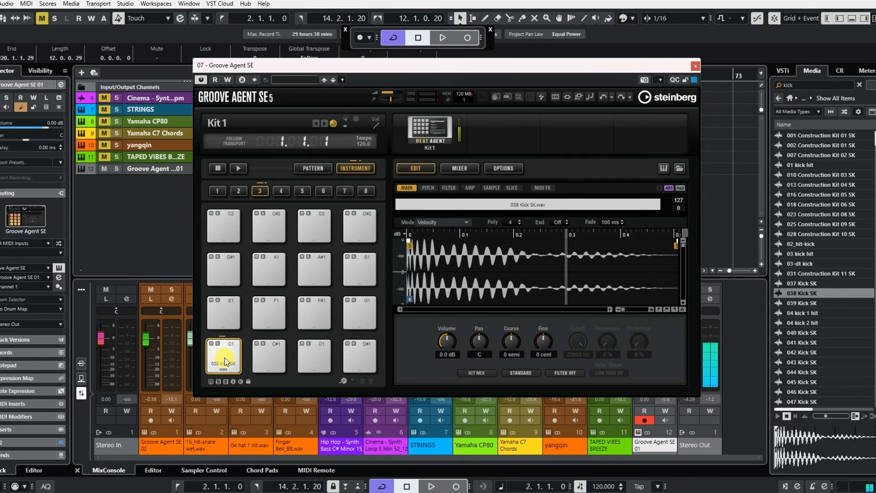
- Replace the sample search term with "snare"
left_click(804, 88)
key("BackSpace")
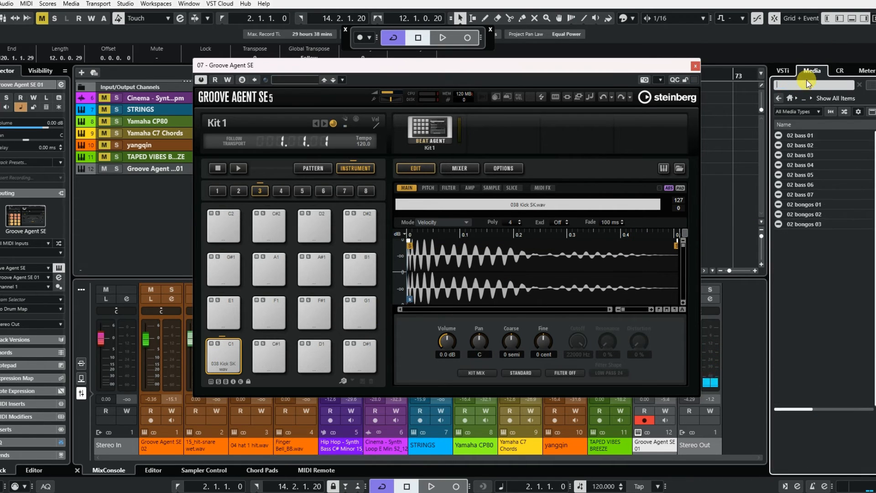
type("snare")
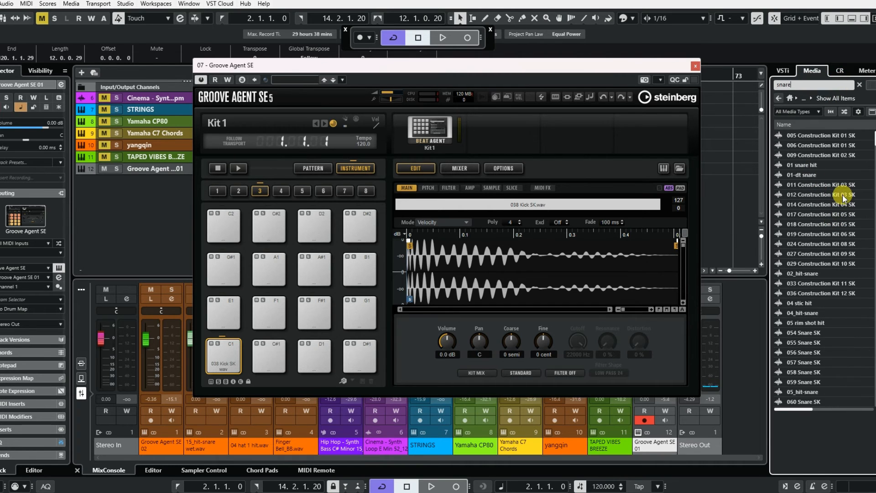
- Preview several snare samples, from 04 stic hit to 058 Snare SK, and load 057 Snare SK onto pad D1
left_click(801, 305)
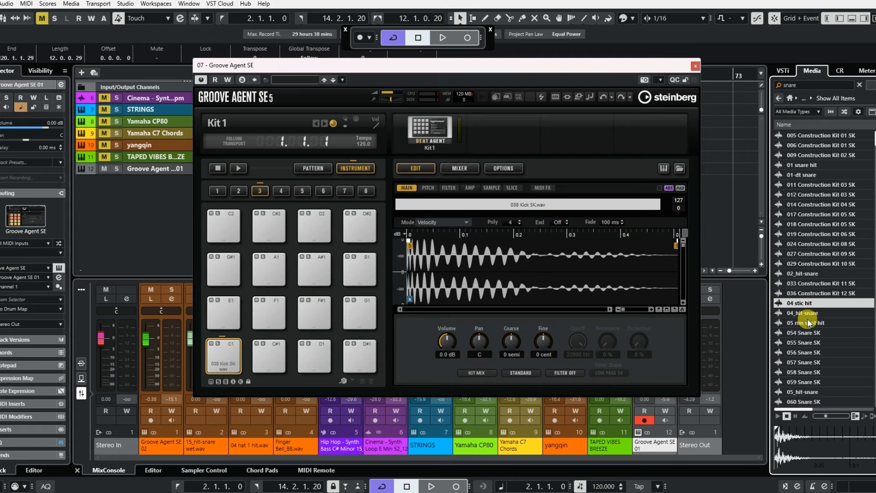
left_click(803, 323)
left_click(806, 334)
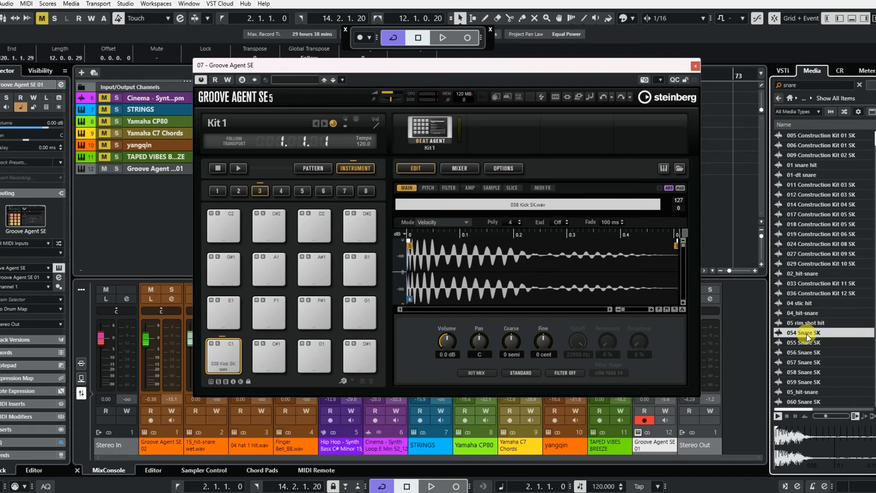
left_click(808, 343)
left_click(808, 353)
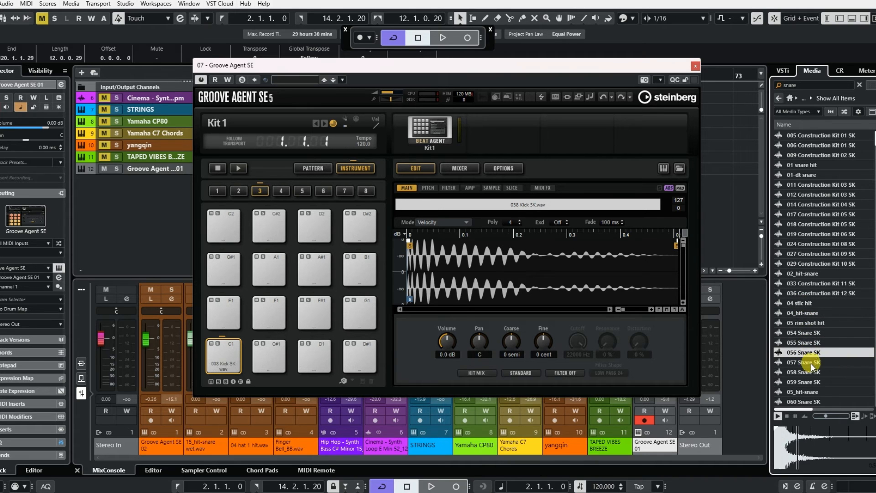
left_click(811, 362)
left_click(812, 372)
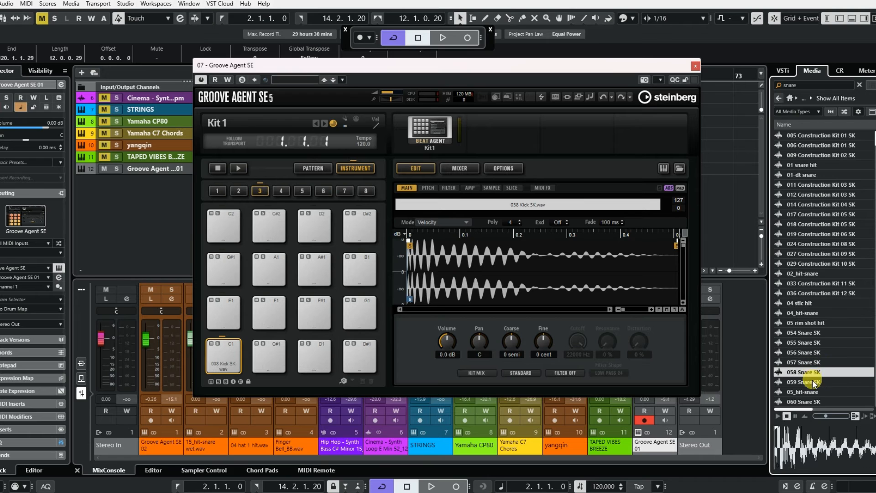
left_click(812, 363)
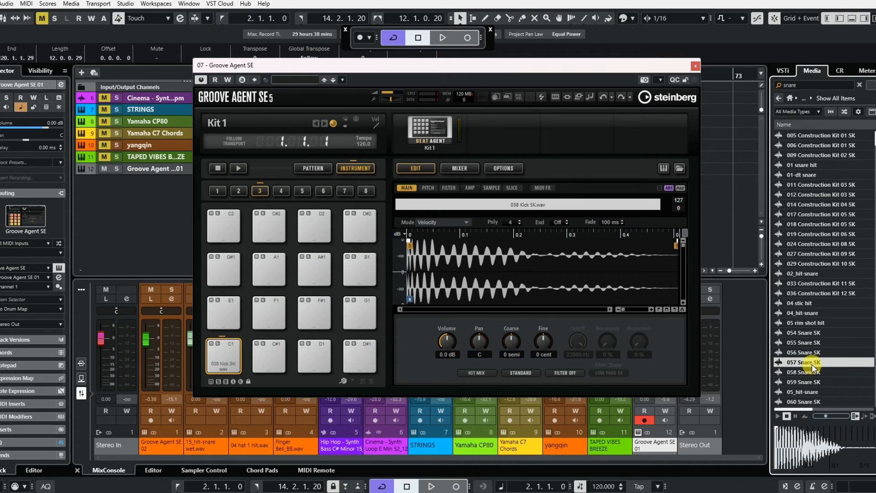
left_click_drag(812, 363, 312, 364)
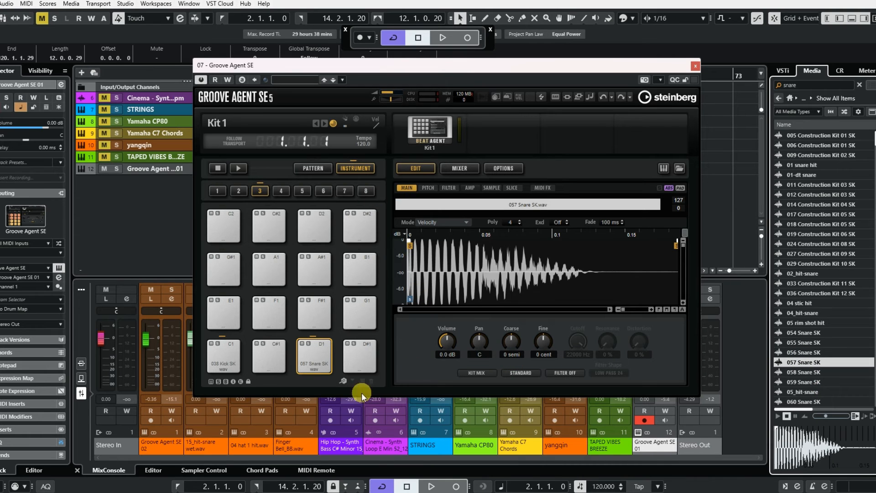
- Assign Color 3 to the 038 Kick SK pad on C1 and Color 1 to the 057 Snare SK pad on D1
mouse_move(226, 363)
left_mouse_down()
mouse_move(273, 372)
mouse_move(222, 362)
left_mouse_up()
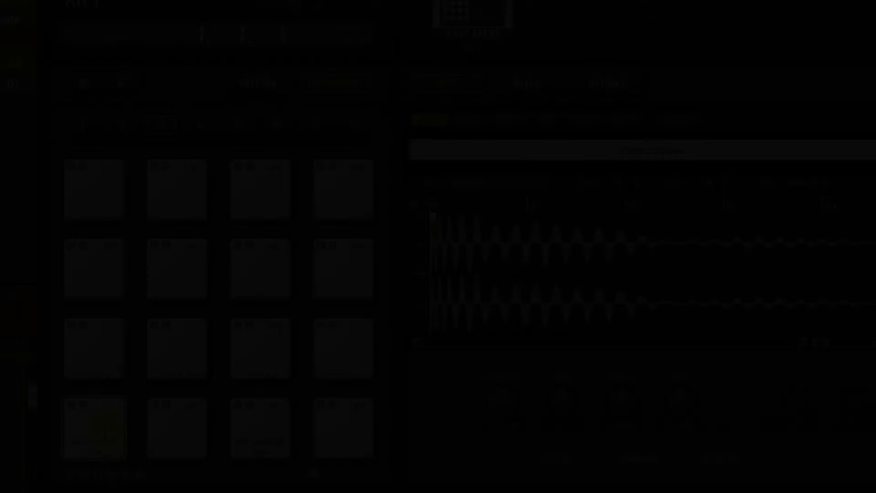
right_click(231, 356)
mouse_move(166, 141)
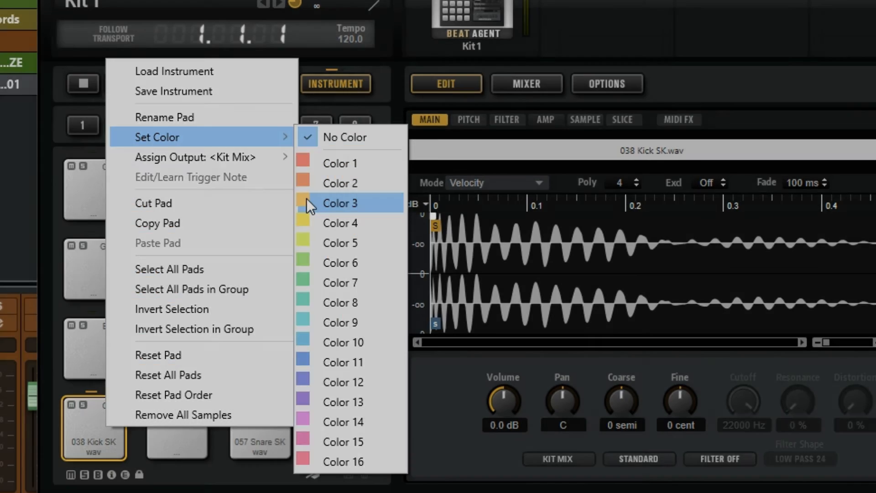
left_click(308, 200)
right_click(320, 361)
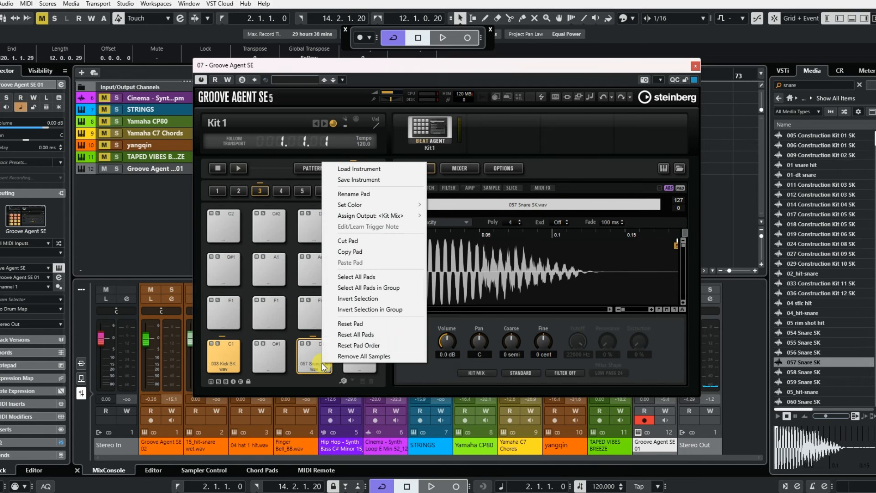
mouse_move(365, 205)
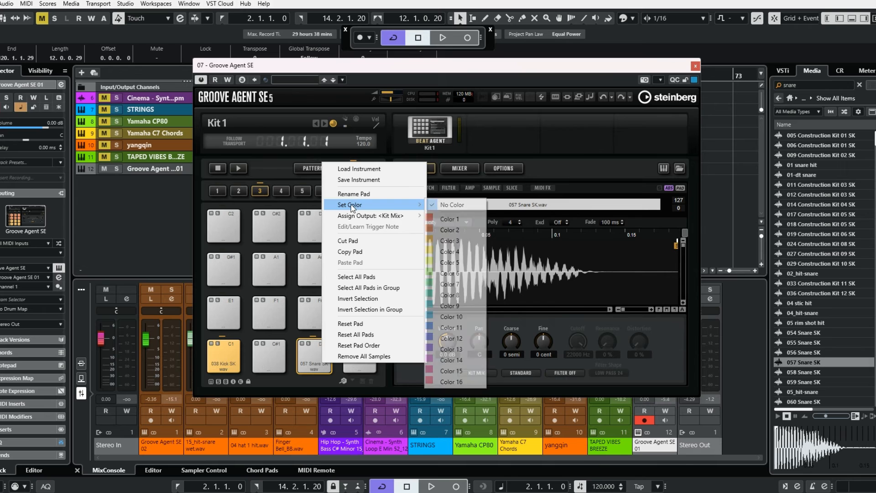
left_click(429, 217)
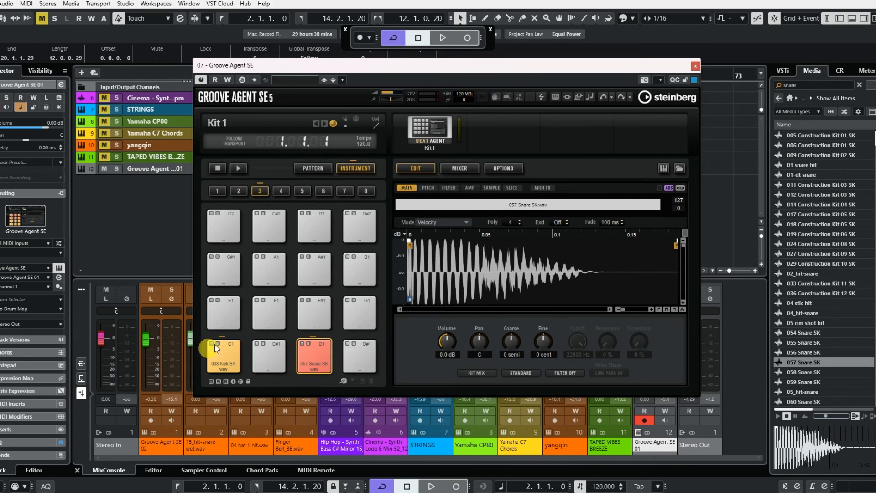
- Set the kick pad C1 to Vintage playback quality with a Tube Drive filter and trigger the pad to audition it
left_click(230, 354)
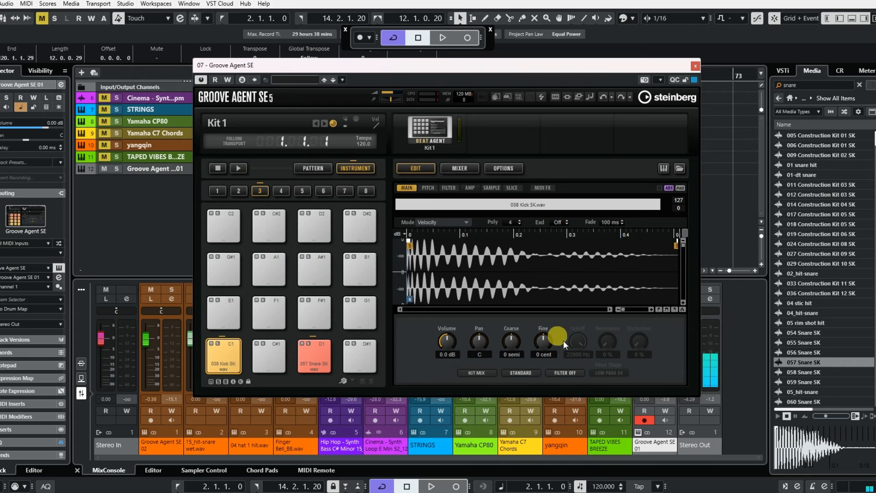
left_click(519, 374)
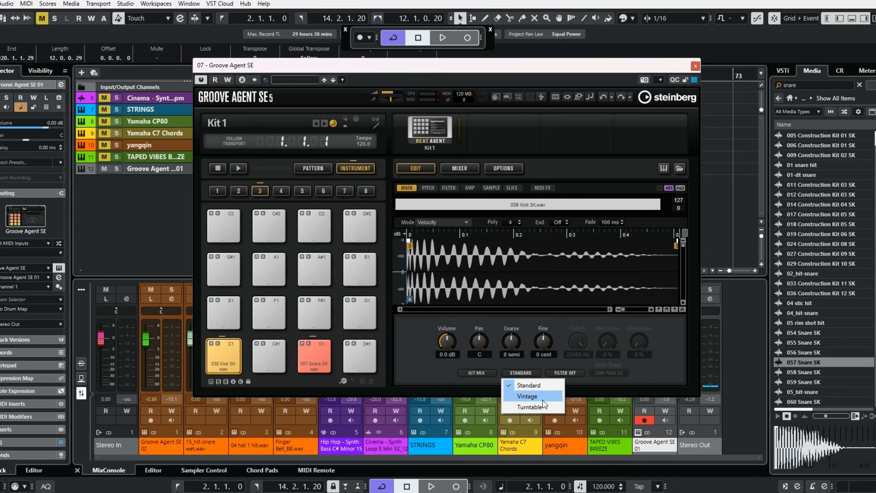
left_click(524, 399)
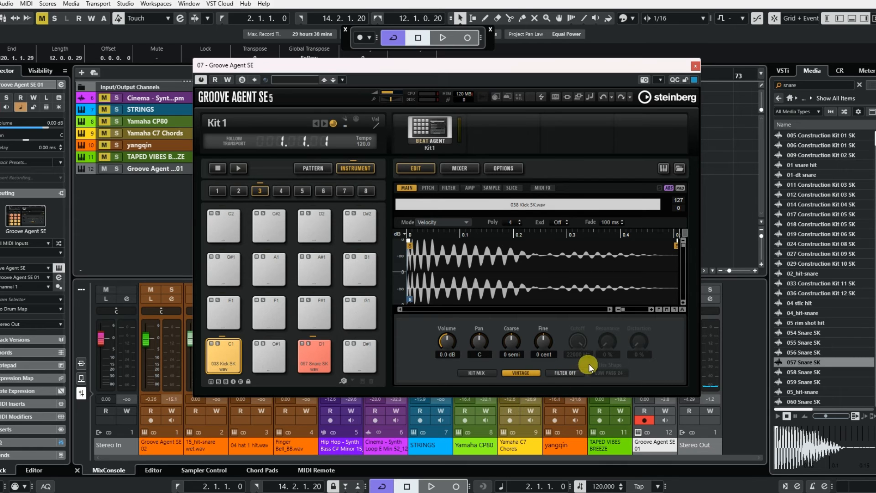
left_click(568, 373)
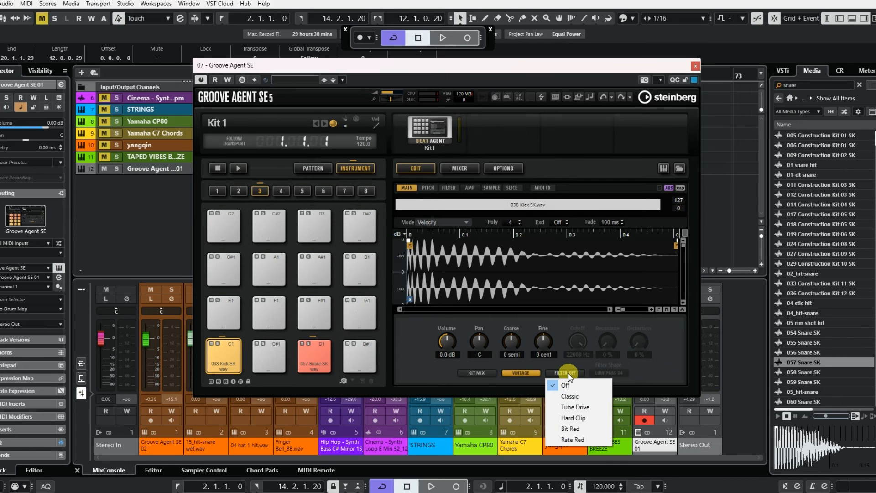
left_click(584, 404)
left_click(218, 352)
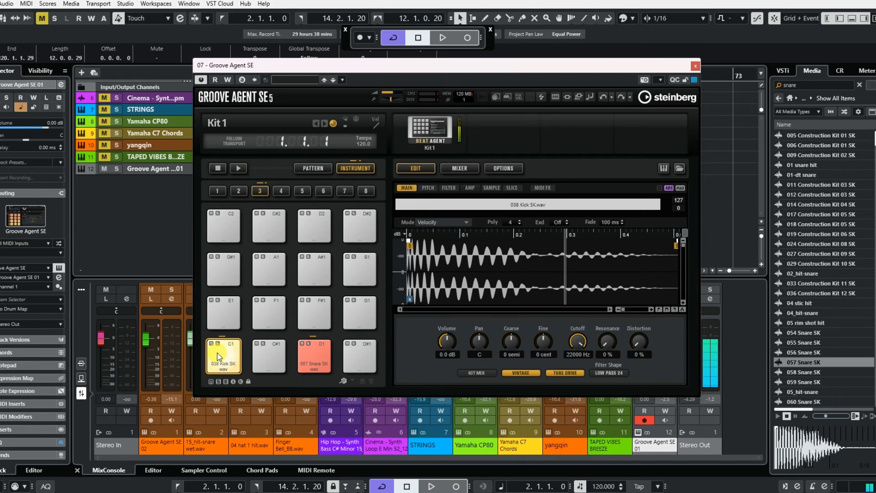
left_click(217, 352)
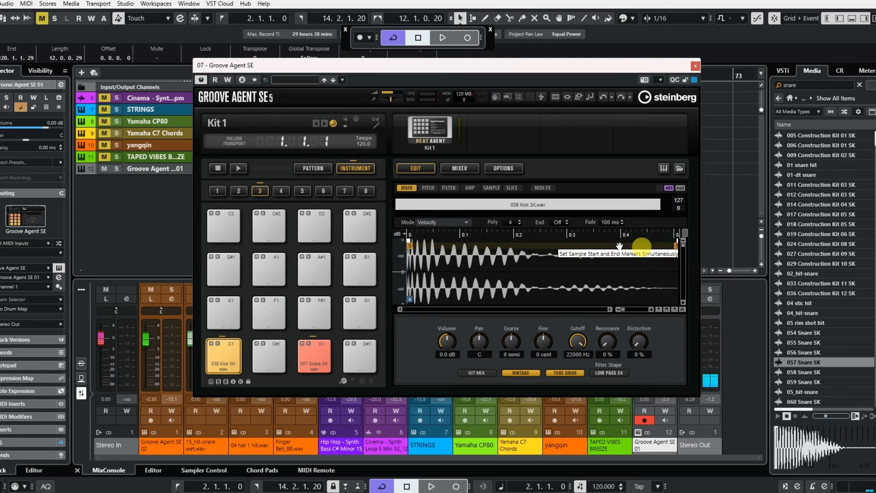
- Look through the kick pad's Pitch, Filter, Sample and MIDI FX settings, returning to its Main settings
left_click(431, 190)
left_click(475, 266)
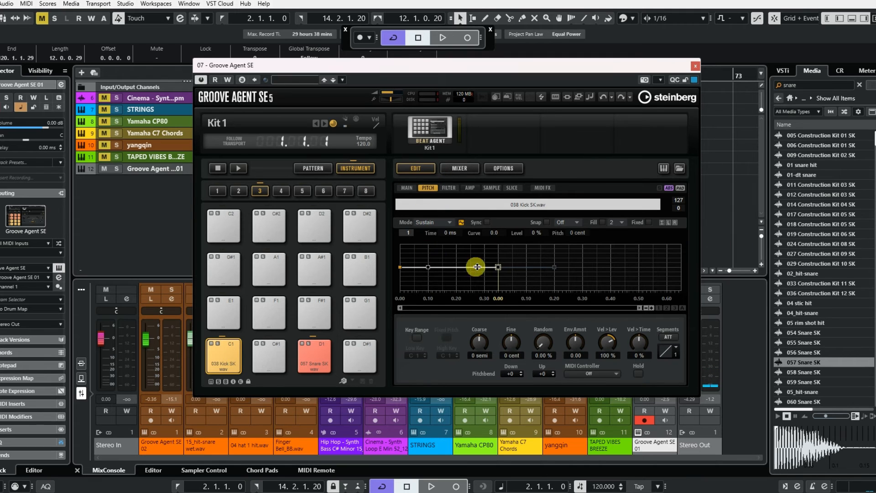
left_click(445, 187)
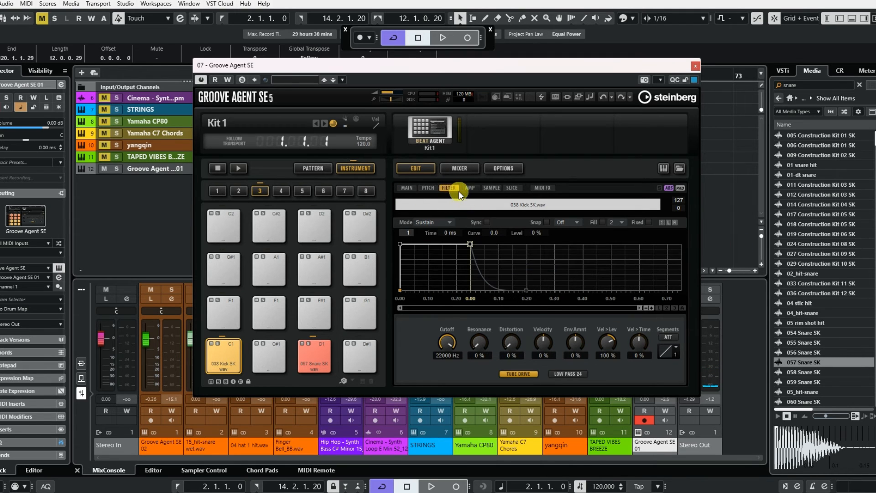
left_click(500, 188)
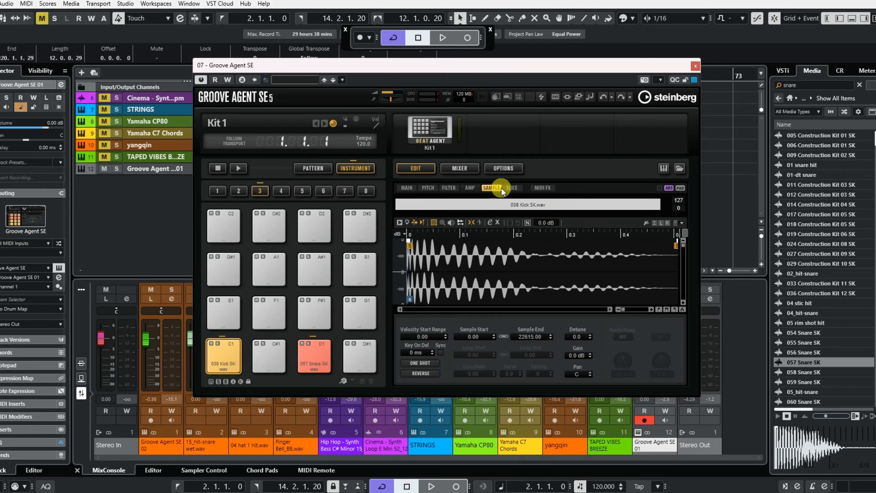
left_click(541, 189)
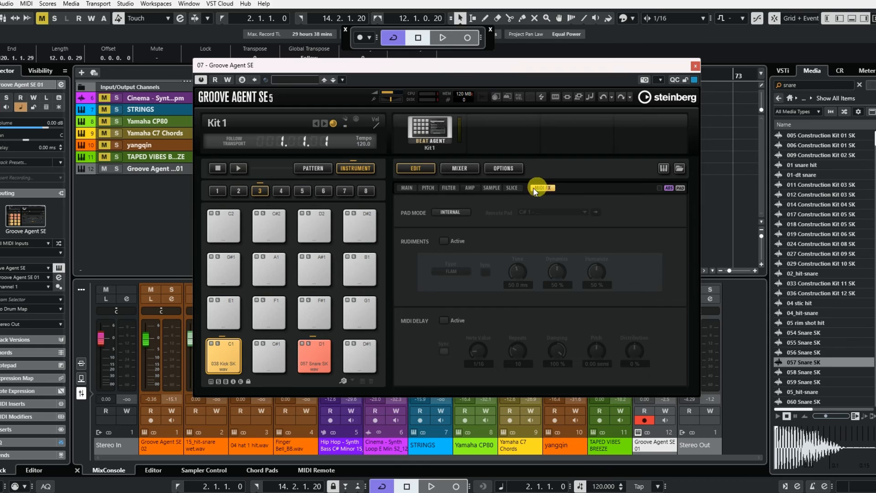
left_click(407, 188)
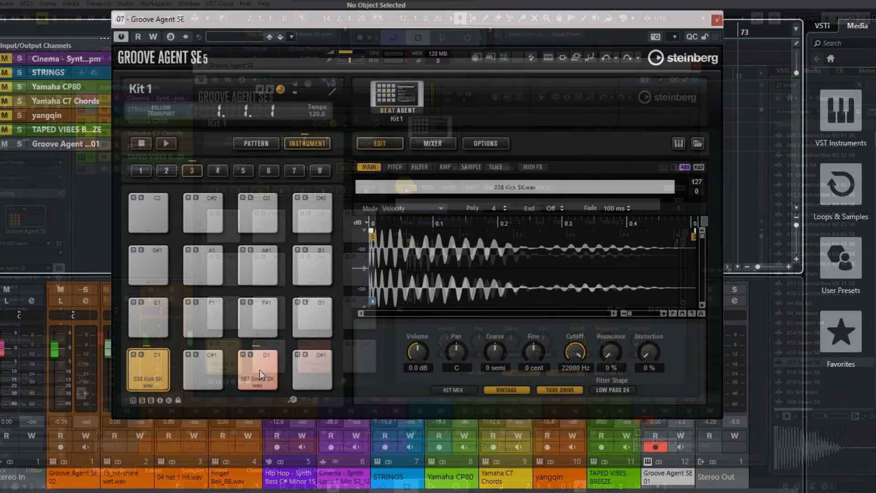
- Select the 057 Snare SK pad on D1 and adjust its volume
left_click(259, 371)
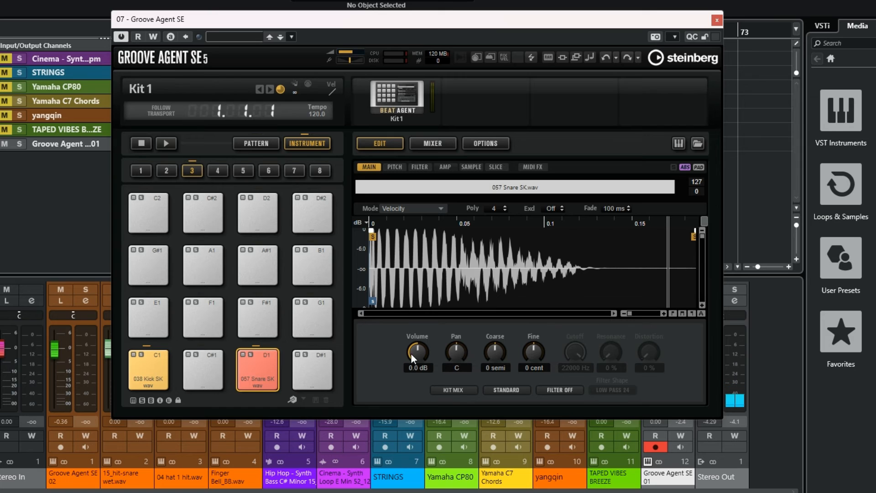
left_click_drag(410, 353, 427, 337)
left_click_drag(419, 349, 418, 352)
- Reverse the 057 Snare SK sample and trigger pad D1 to audition it
left_click(469, 166)
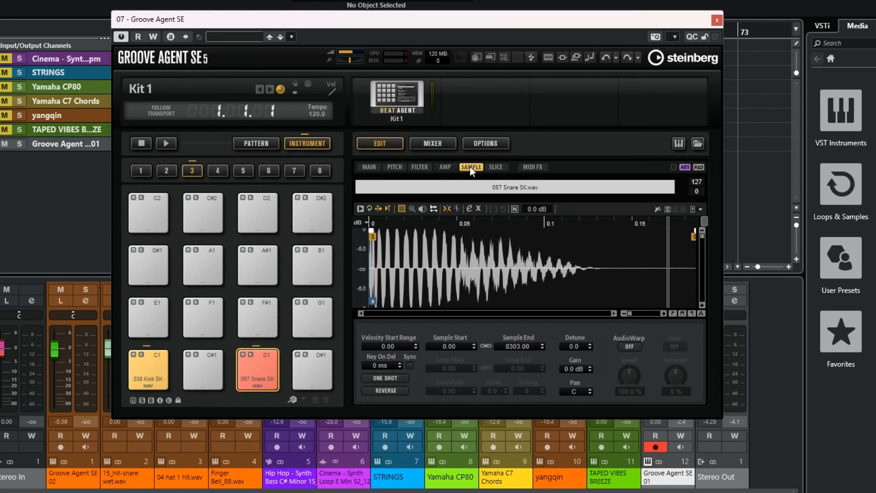
left_click(390, 392)
left_click(390, 391)
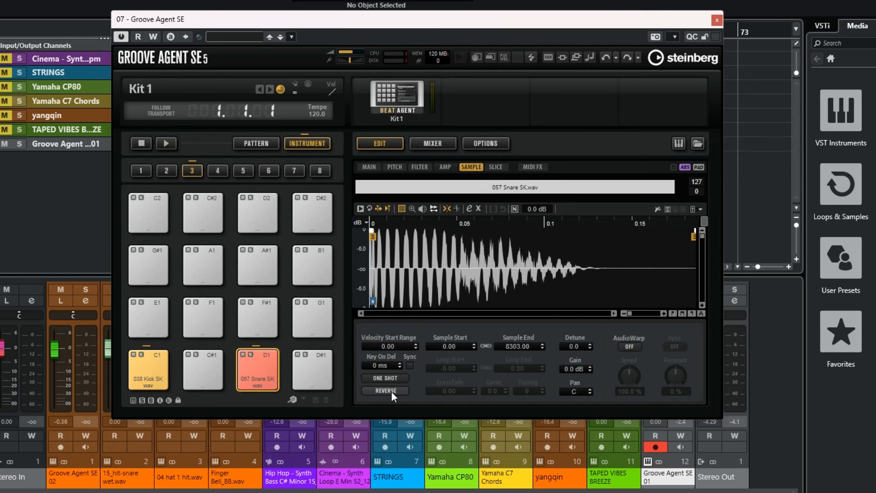
left_click(391, 391)
left_click(253, 373)
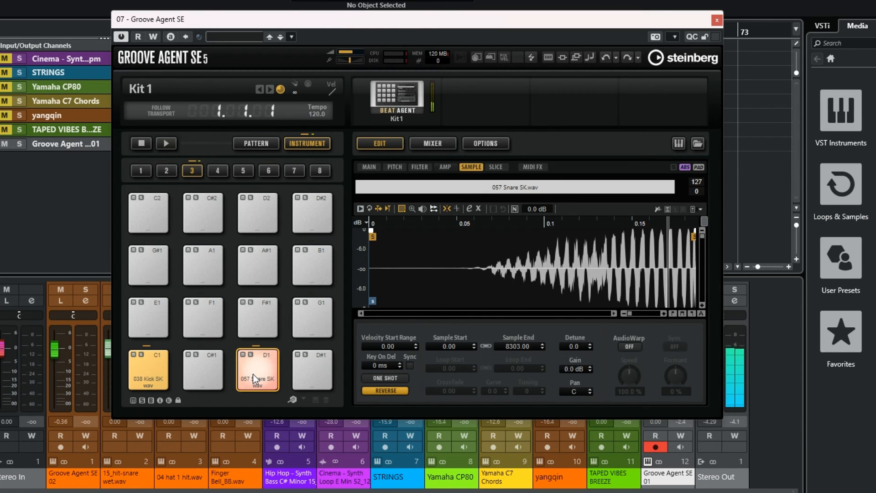
- Set the snare sample's loop mode to Continuous and trigger pad D1 to audition it
left_click(394, 379)
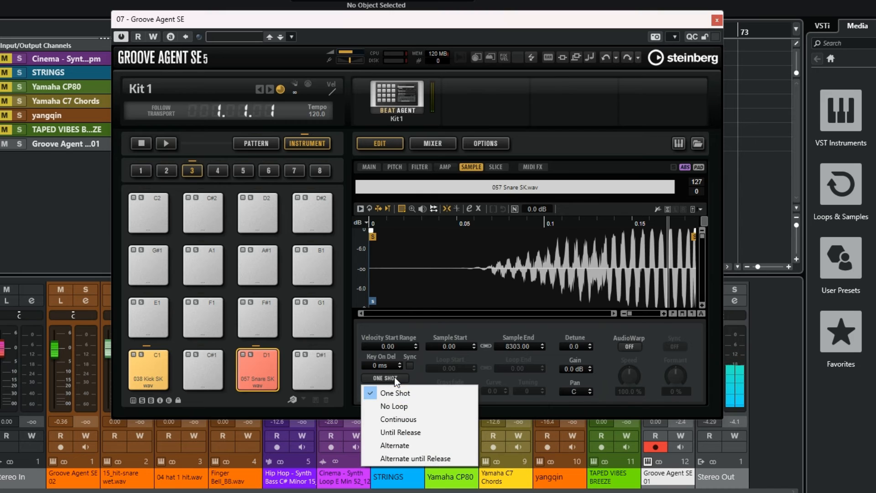
left_click(403, 419)
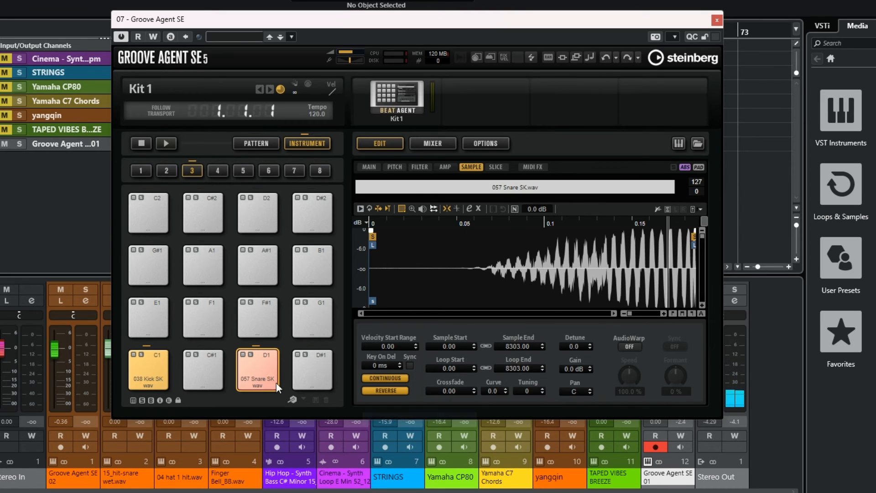
left_click(263, 378)
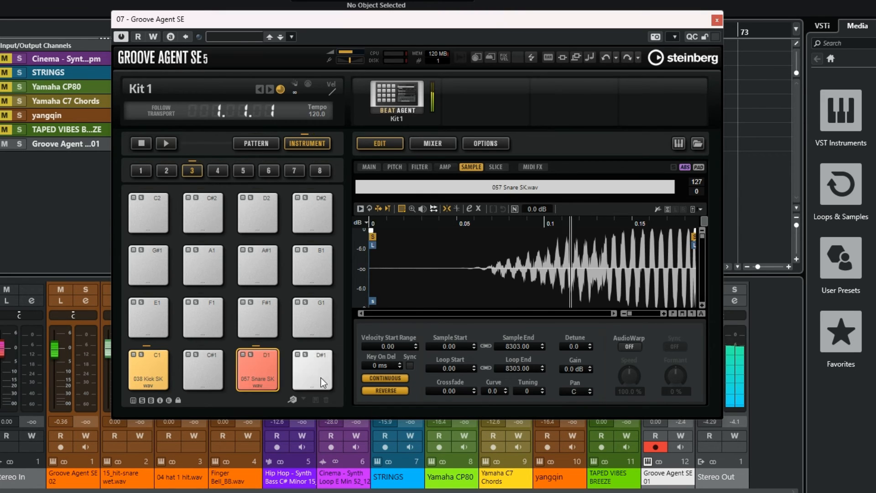
- Return the snare sample to One Shot with Reverse off, audition pad D1 and check the available loop modes
left_click(383, 378)
left_click(391, 393)
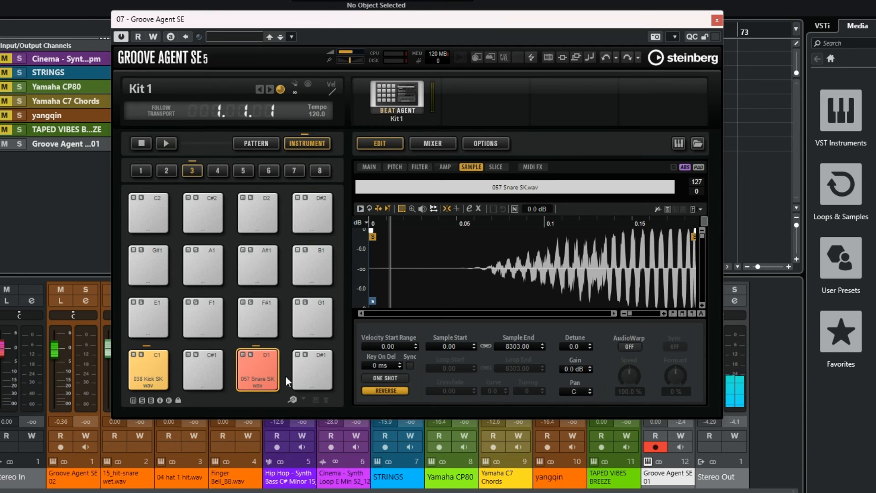
left_click(391, 392)
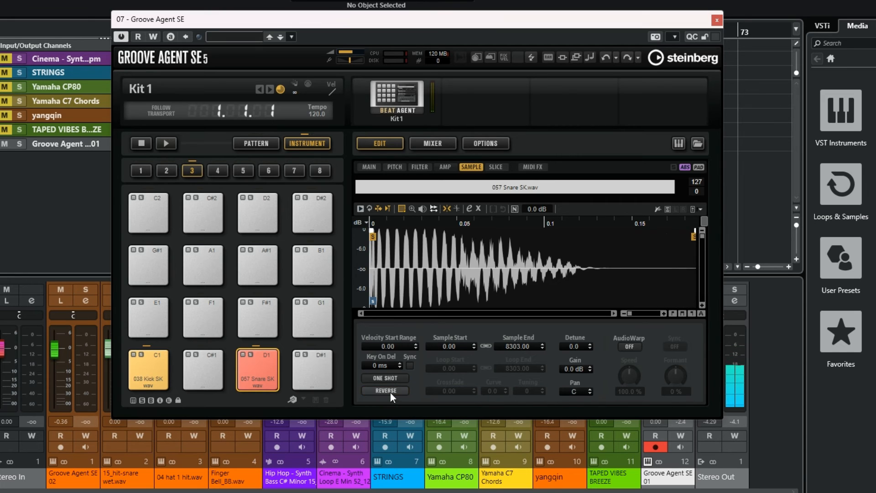
left_click(267, 377)
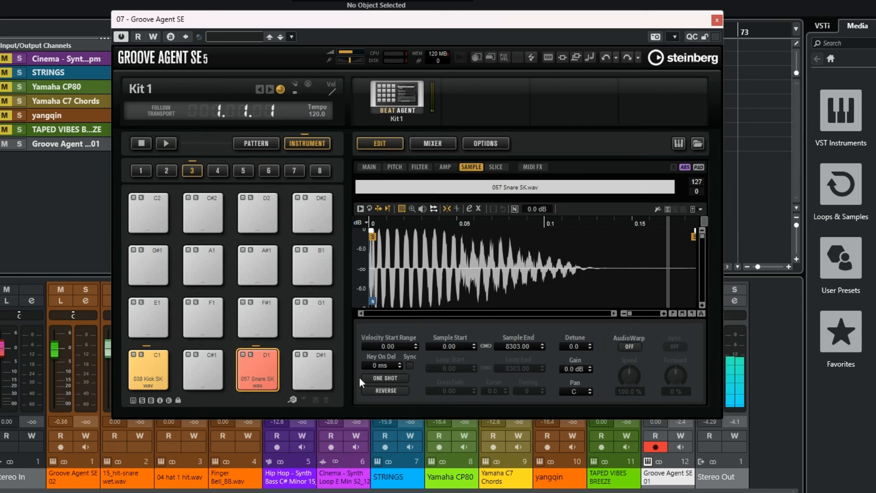
left_click(386, 378)
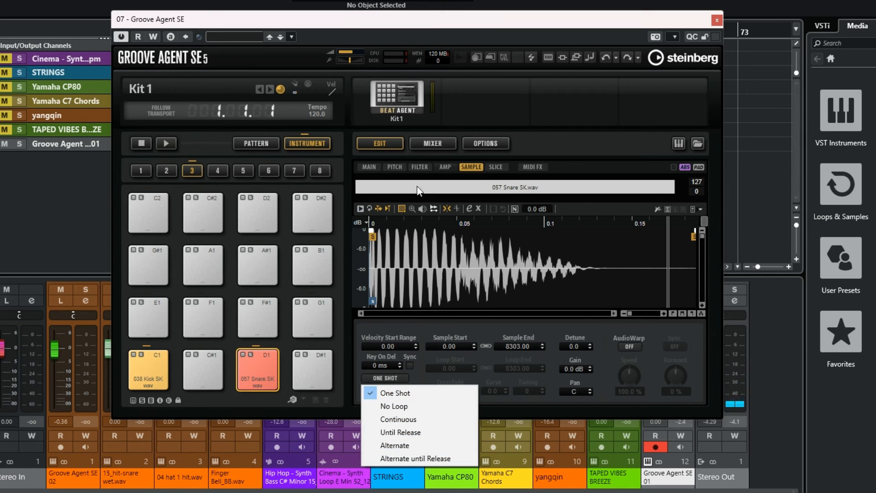
left_click(528, 148)
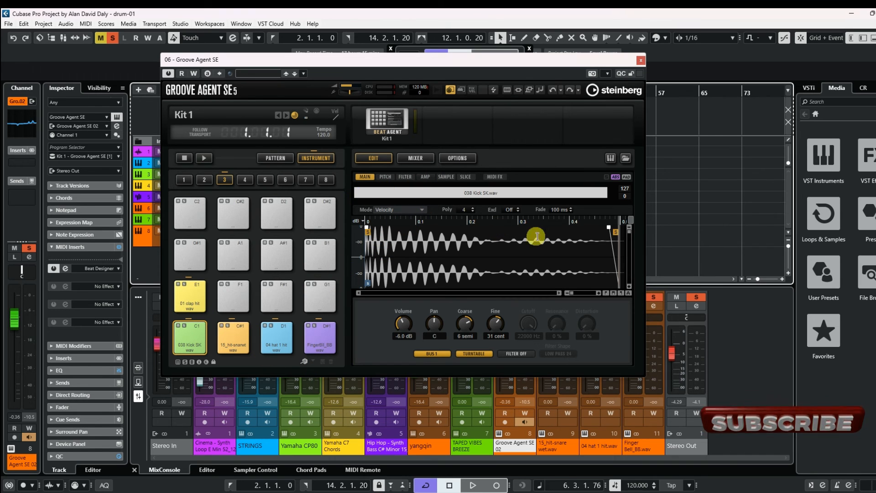
- Audition the five-pad kit's kick, snare, hat, finger bell and clap sounds on pads C1 through E1
left_click(232, 344)
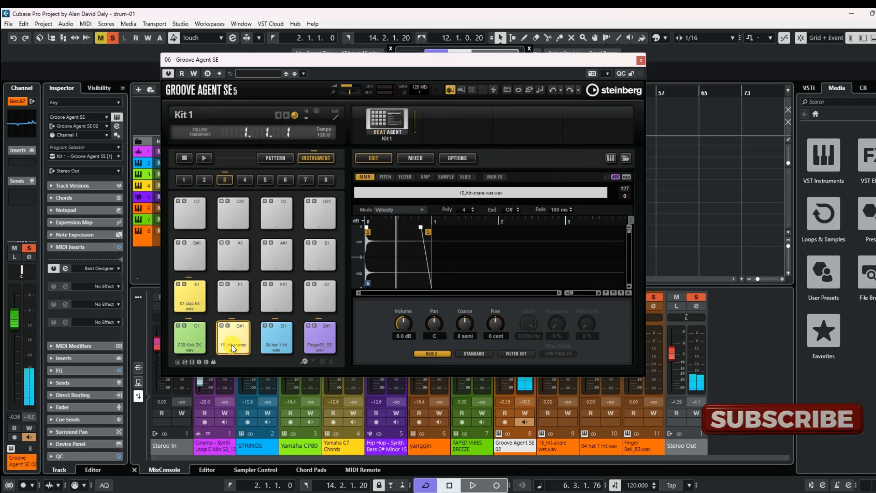
left_click(335, 344)
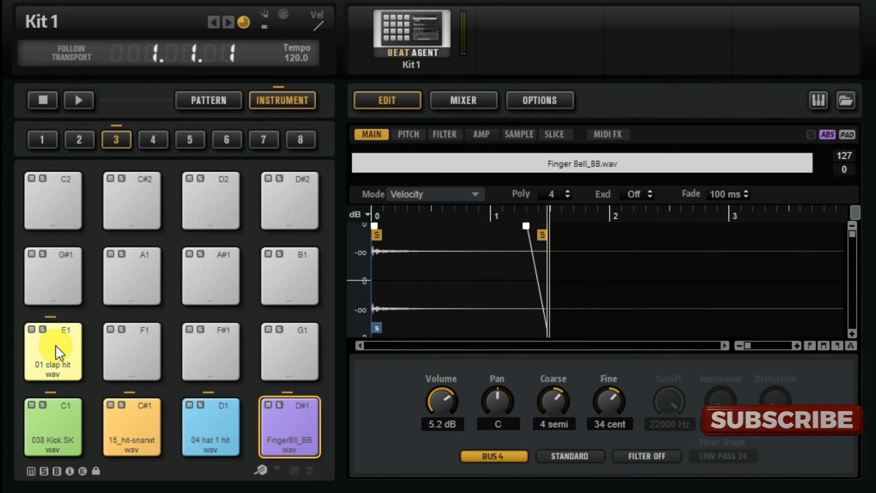
left_click(192, 293)
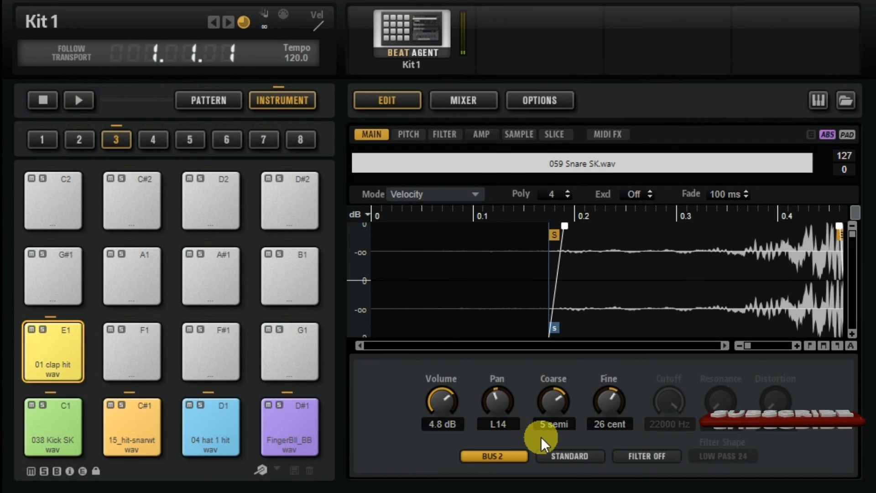
left_click(76, 430)
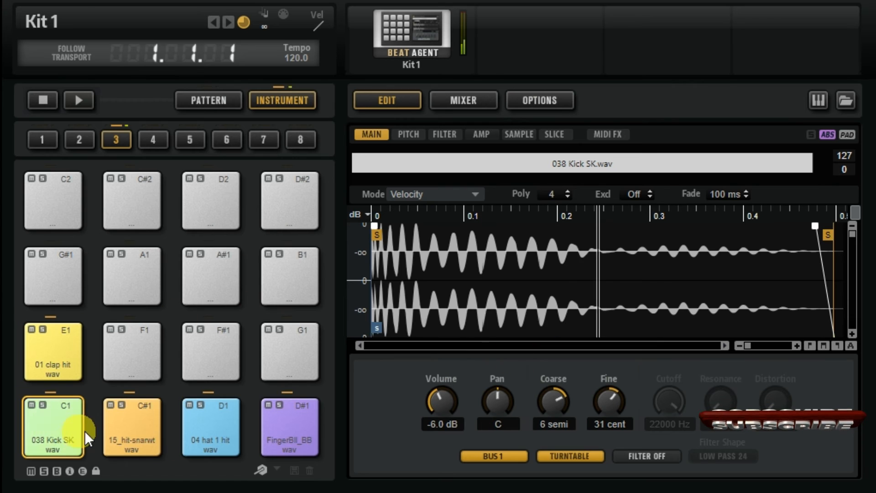
left_click(140, 431)
left_click(205, 434)
left_click(269, 434)
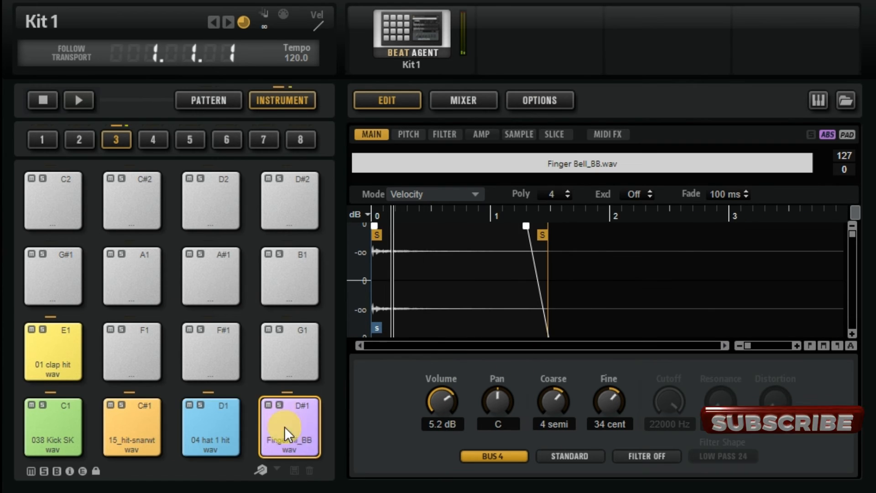
left_click(57, 336)
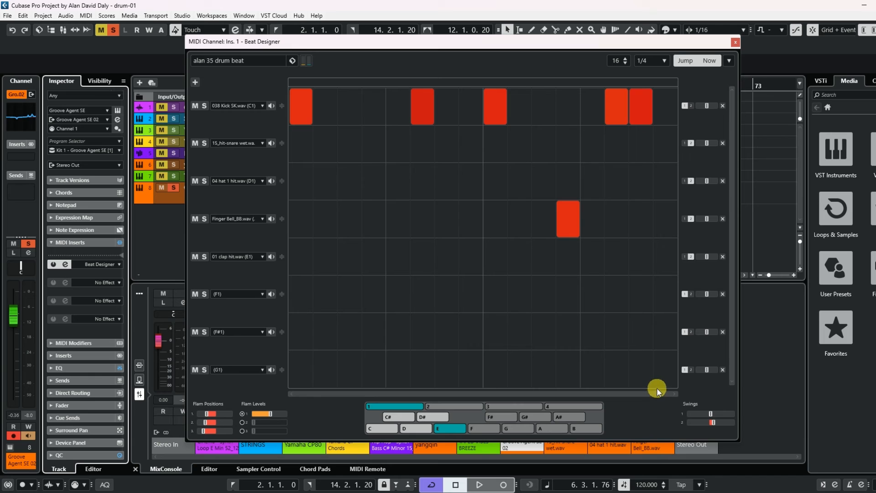
- Look through the alan 35 drum beat's D, D#, C# and C subpatterns in Beat Designer, ending on E
left_click(419, 425)
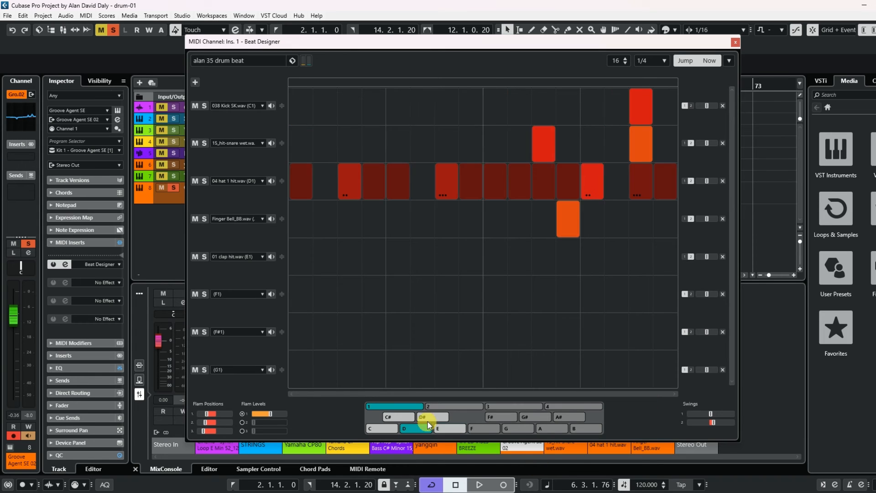
left_click(409, 418)
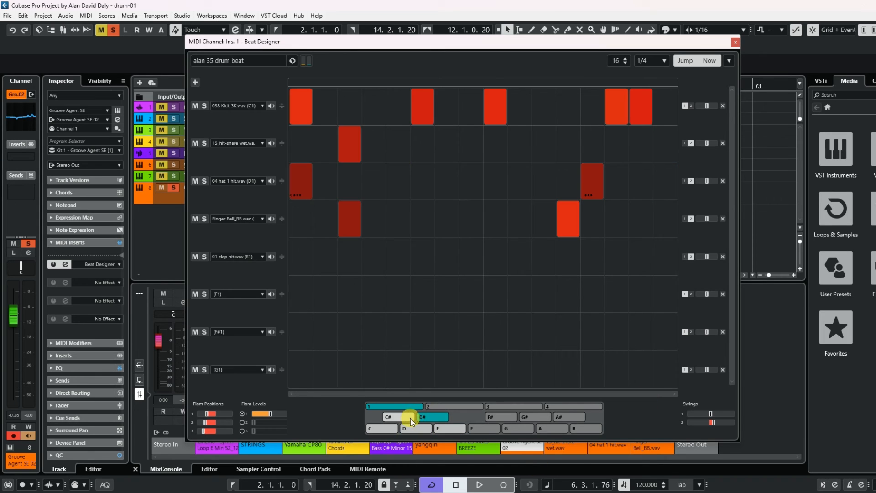
left_click(384, 428)
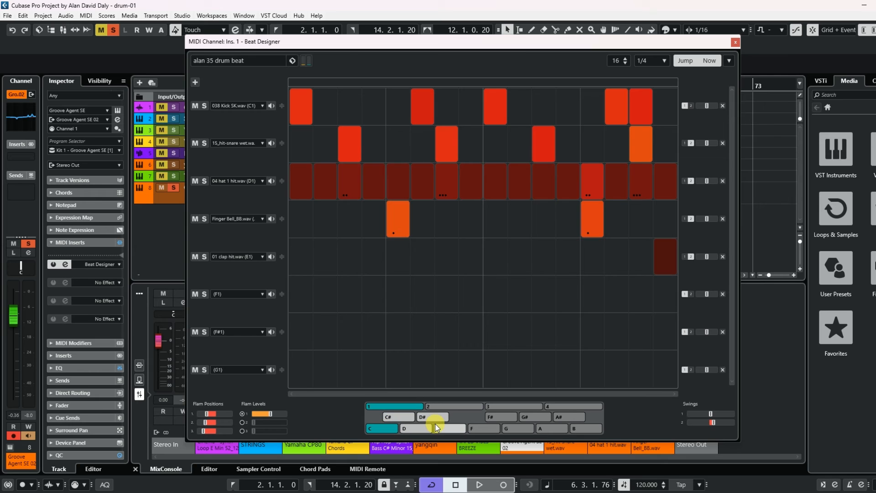
left_click(454, 427)
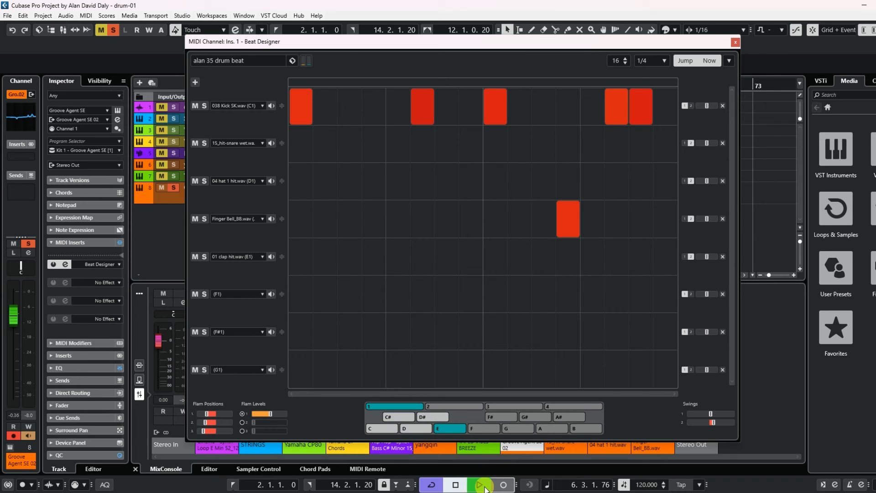
- Play the drum beat and audition its subpatterns in the order E, D#, D, C# and C
left_click(478, 483)
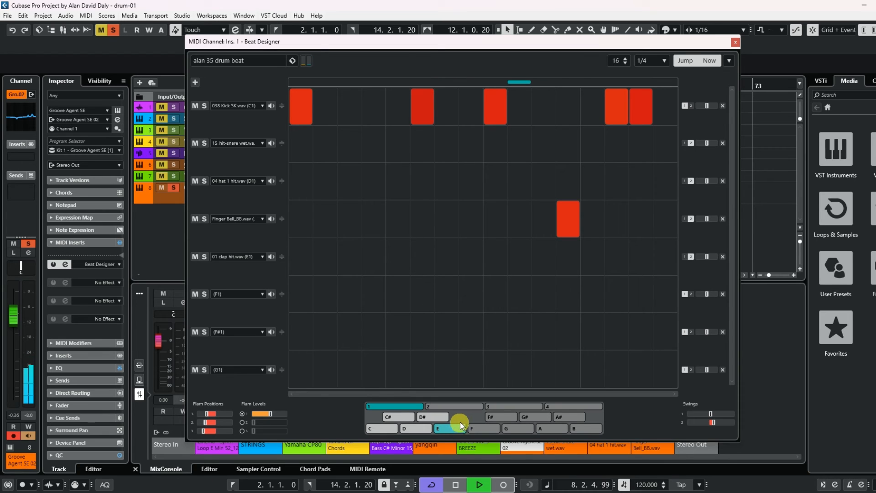
left_click(435, 418)
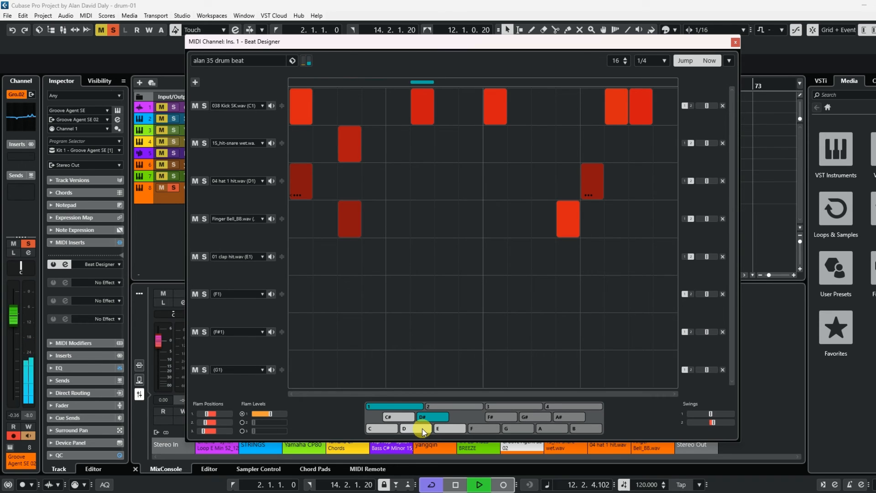
left_click(419, 429)
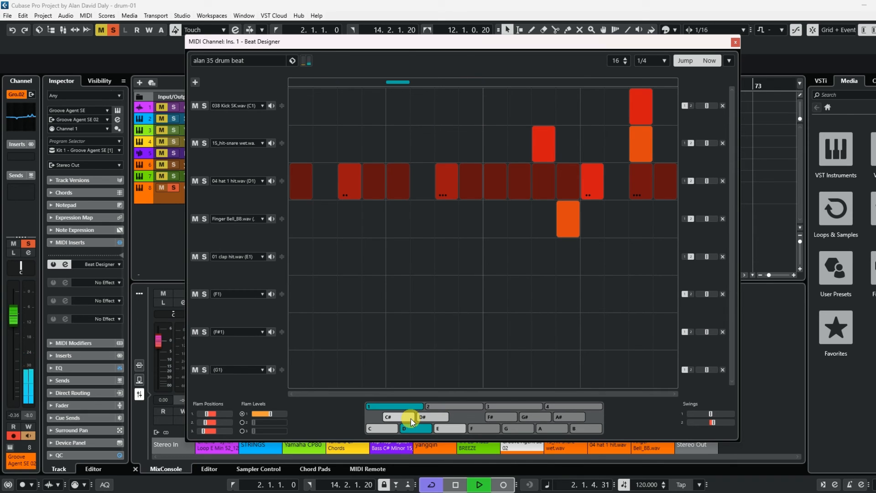
left_click(404, 417)
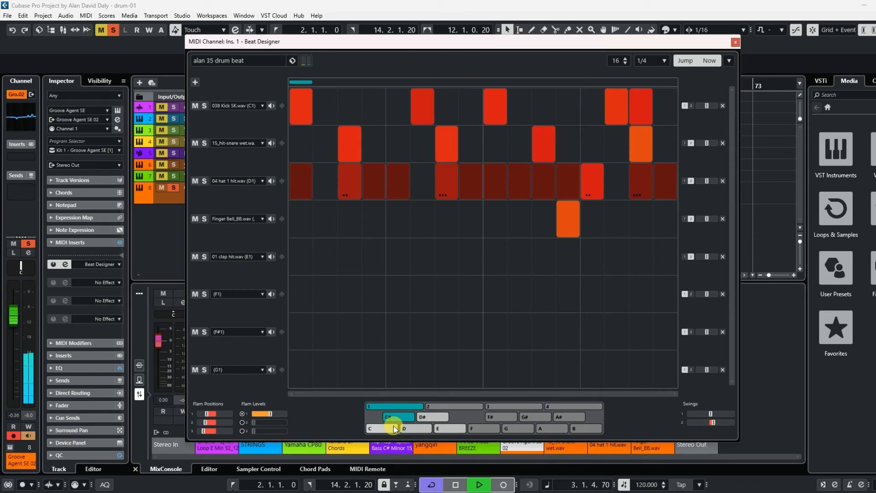
left_click(394, 428)
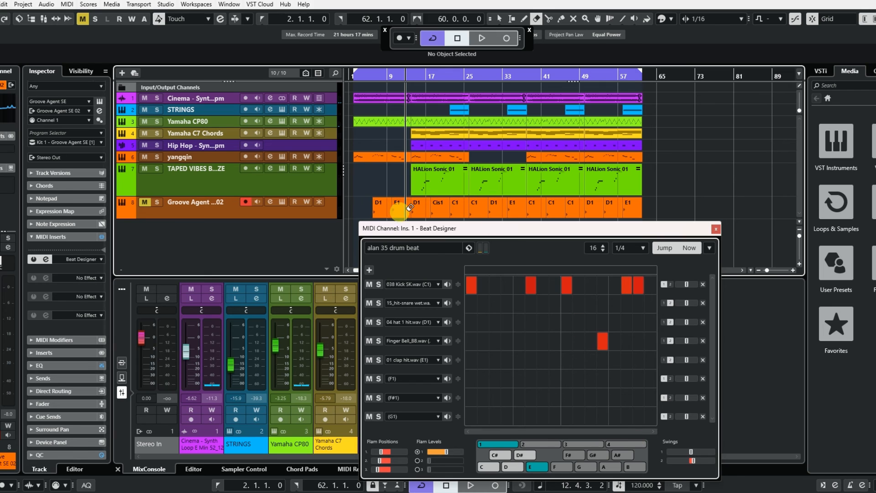
- Insert subpattern E as a MIDI part at bar 2 of the Groove Agent track and open it in the Drum Editor
key("1")
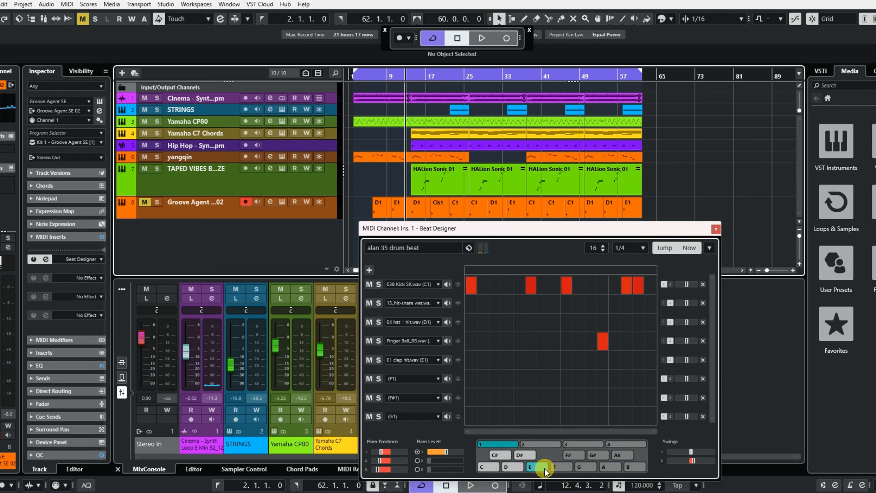
mouse_move(545, 470)
left_mouse_down()
mouse_move(525, 429)
mouse_move(354, 209)
left_mouse_up()
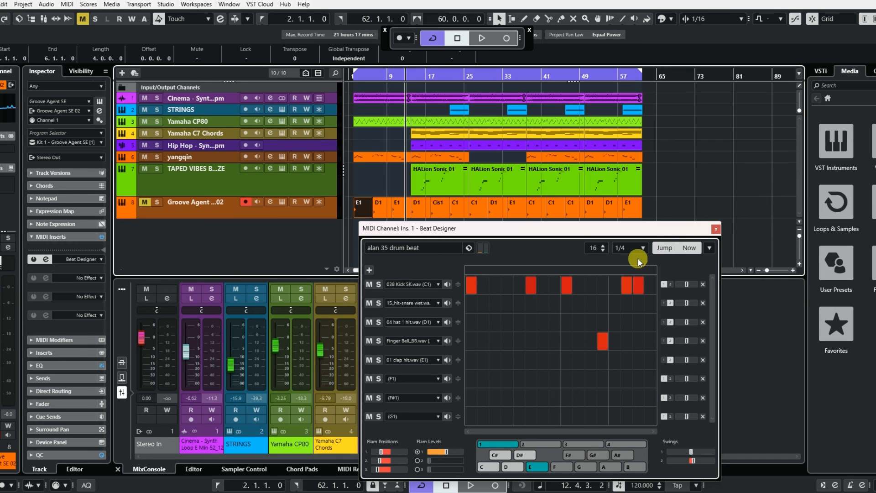
double_click(360, 209)
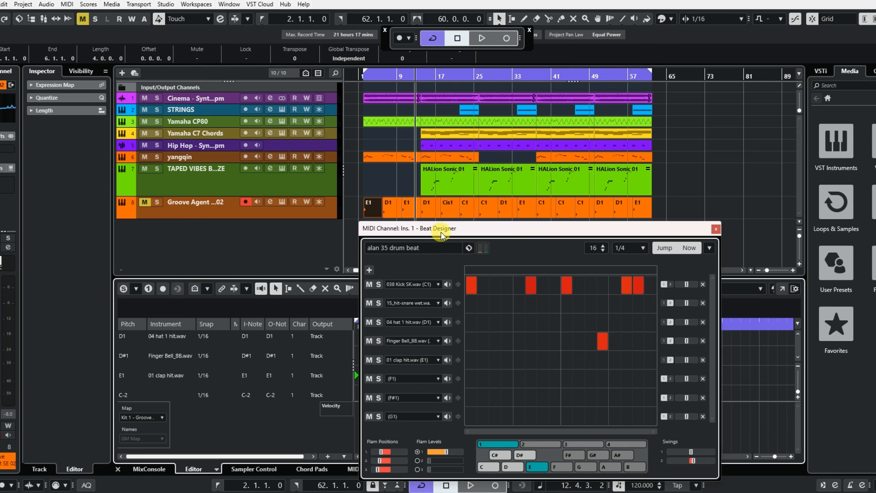
left_click_drag(440, 235, 489, 27)
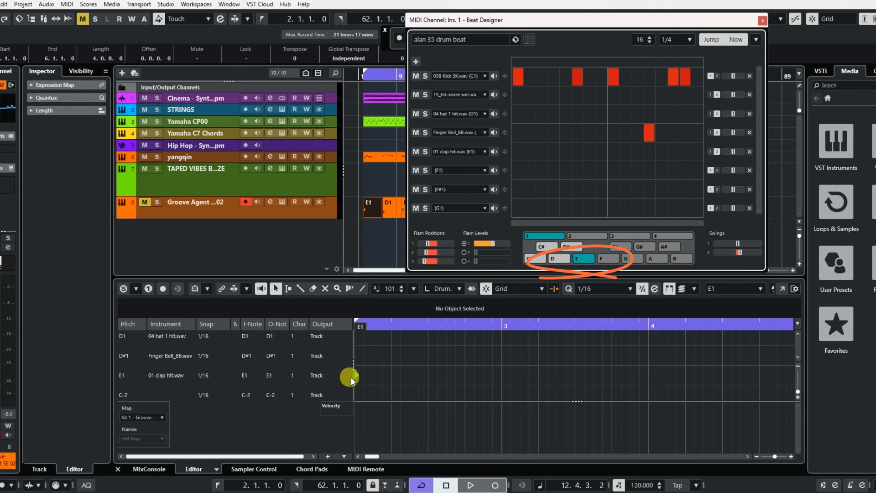
- Unmute the Groove Agent track and play the full arrangement from bar 2 with the timeline in view
left_click_drag(576, 23, 499, 302)
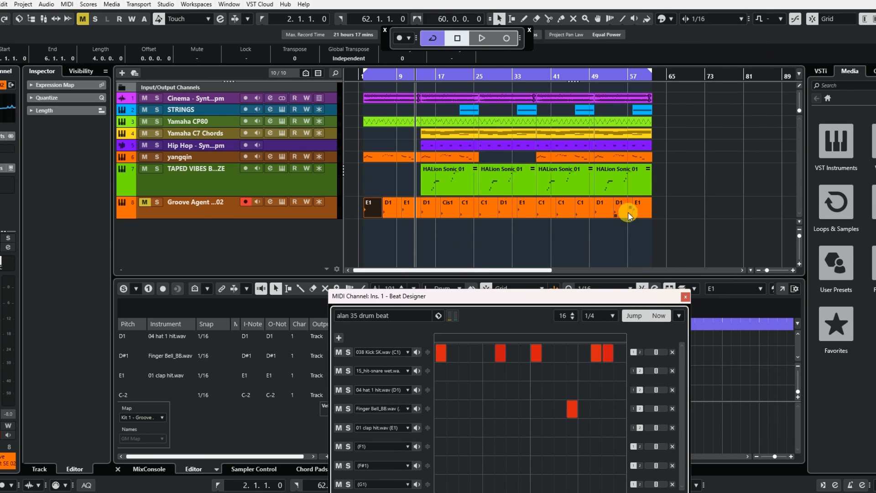
left_click_drag(536, 297, 556, 229)
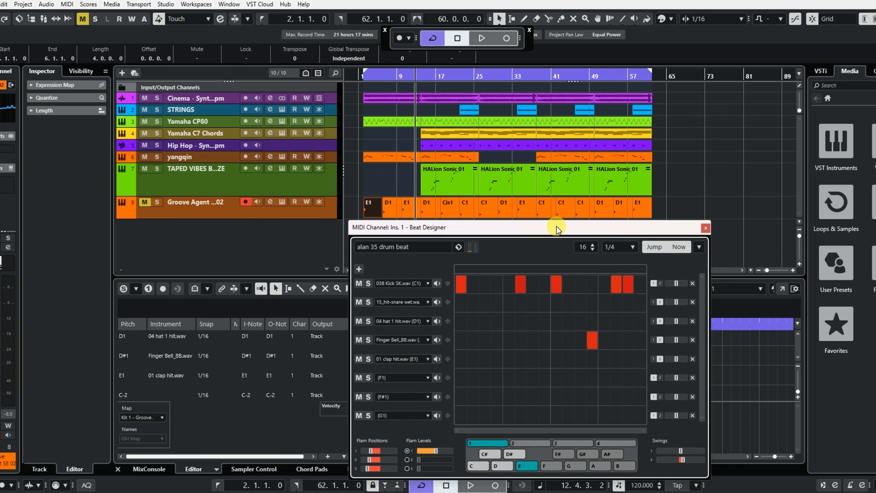
left_click(365, 78)
left_click(195, 211)
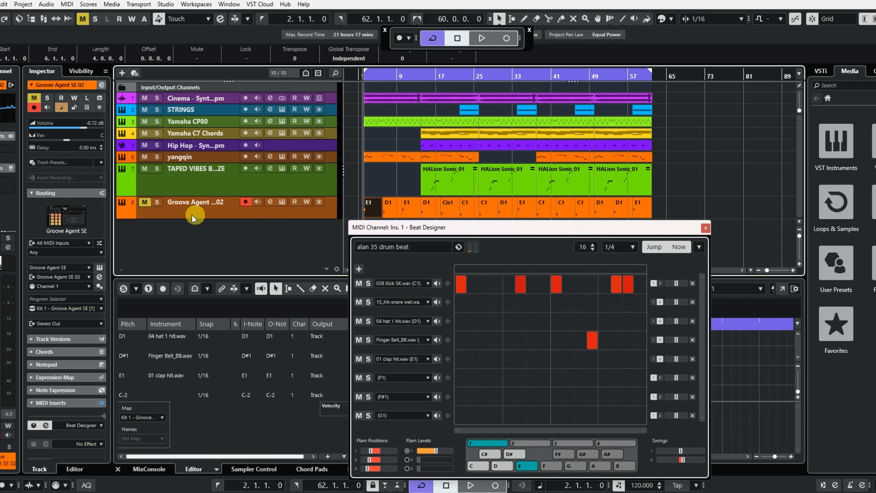
left_click(145, 204)
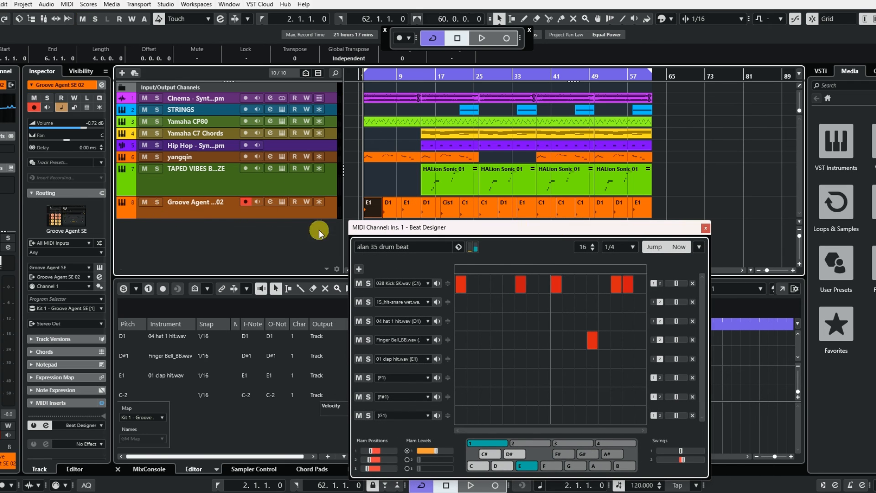
left_click(471, 485)
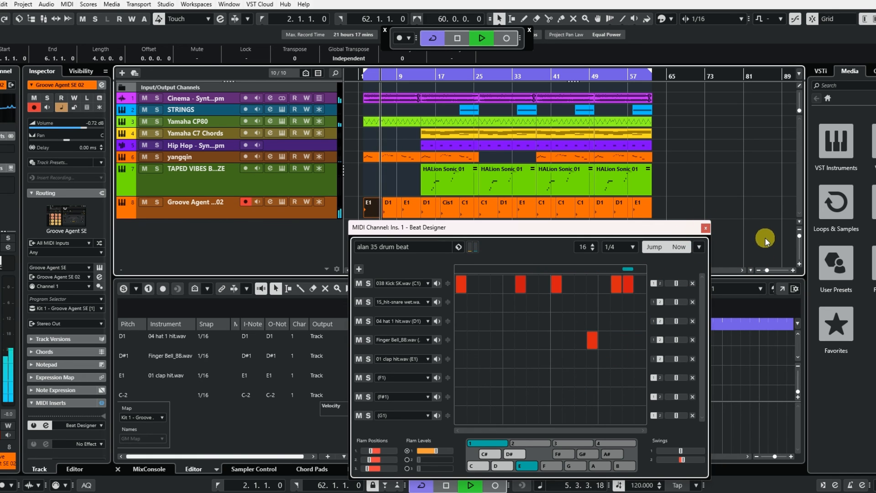
- Show the MixConsole and lower the Stereo Out fader to -0.19 during playback
left_click_drag(683, 232, 625, 225)
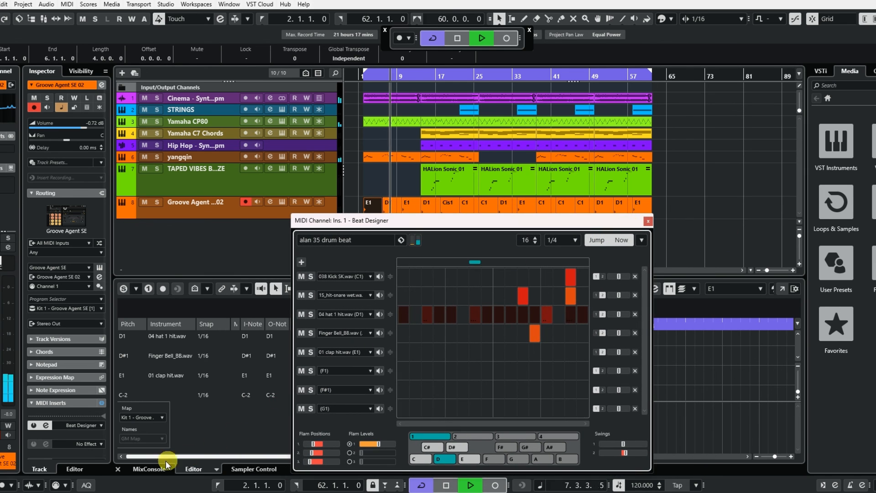
left_click(150, 469)
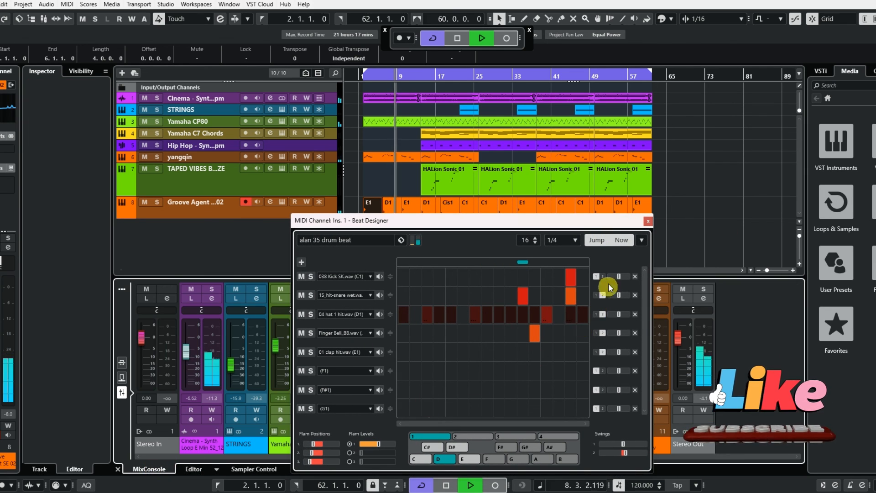
left_click_drag(680, 340, 680, 341)
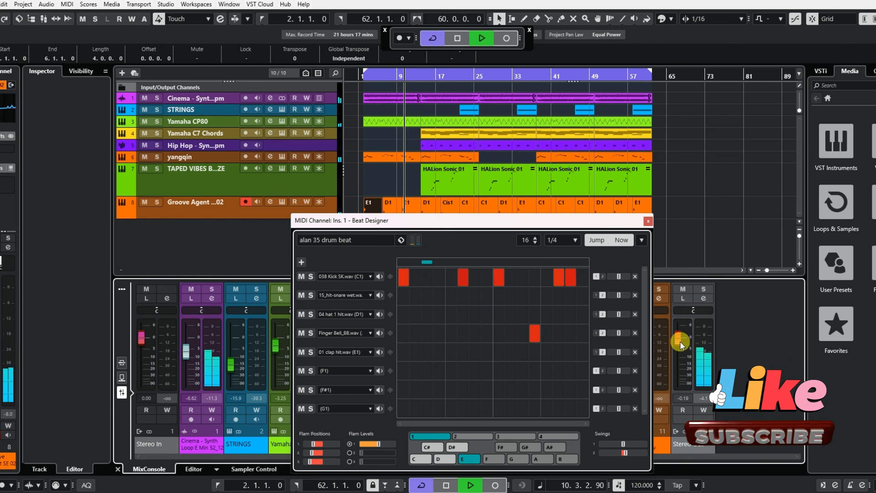